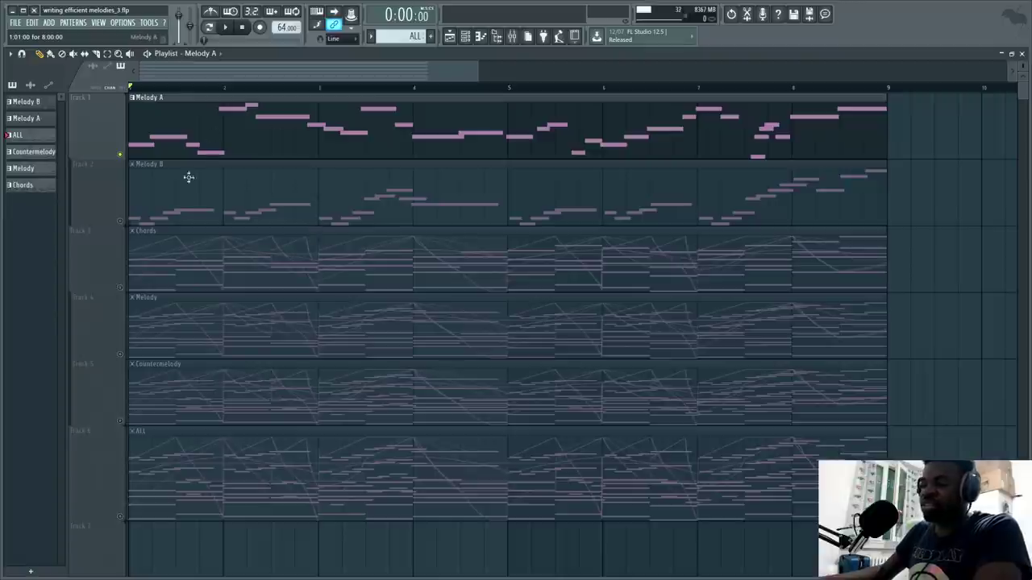
- Play the soloed Melody A track and open its clip in the piano roll to follow the notes
{"action": "scroll", "coordinate": [674, 166], "scroll_direction": "down", "scroll_amount": 3}
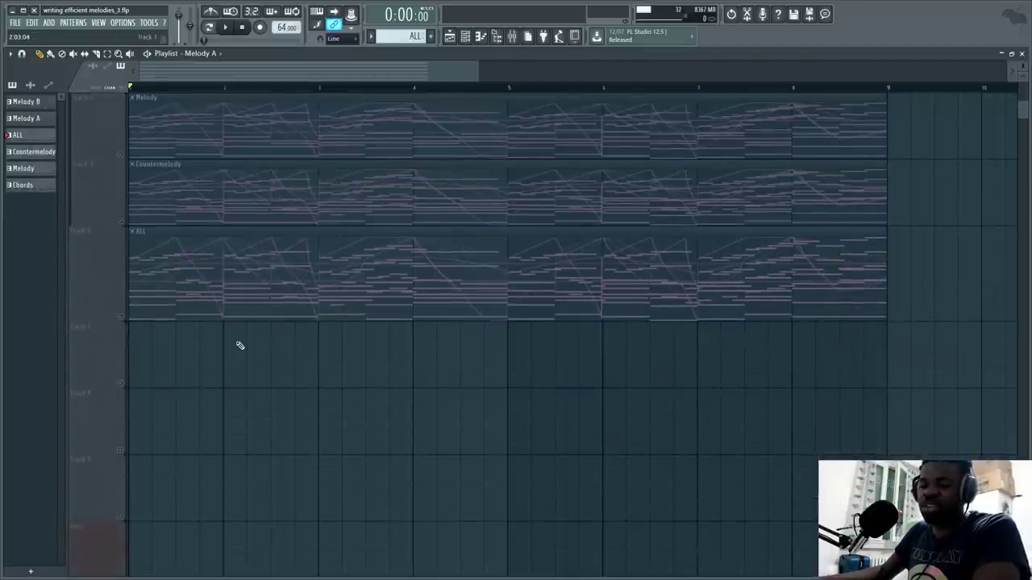
{"action": "scroll", "coordinate": [306, 335], "scroll_direction": "up", "scroll_amount": 3}
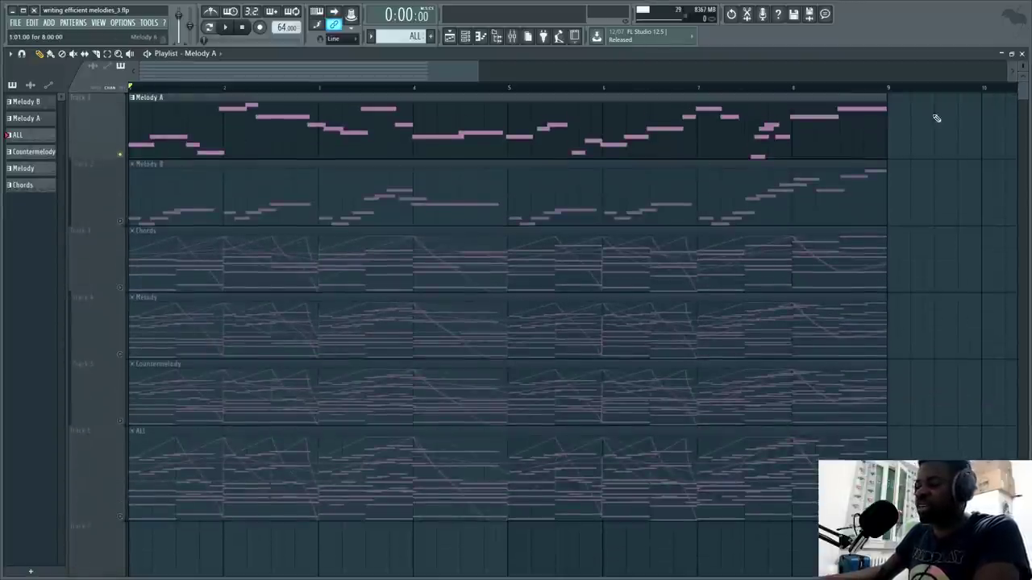
{"action": "scroll", "coordinate": [1019, 71], "scroll_direction": "up", "scroll_amount": 2}
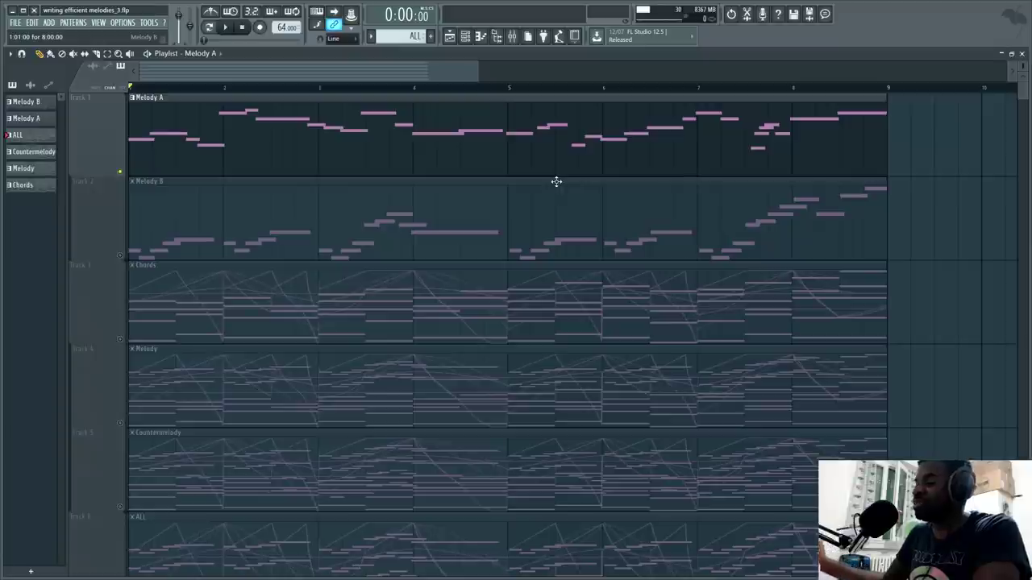
{"action": "key", "text": "space"}
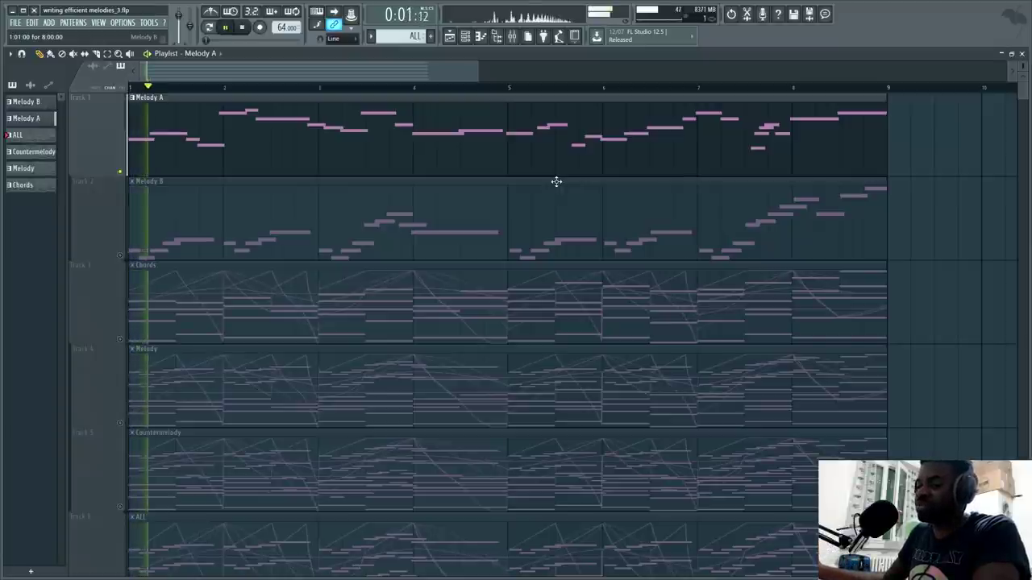
{"action": "double_click", "coordinate": [309, 153]}
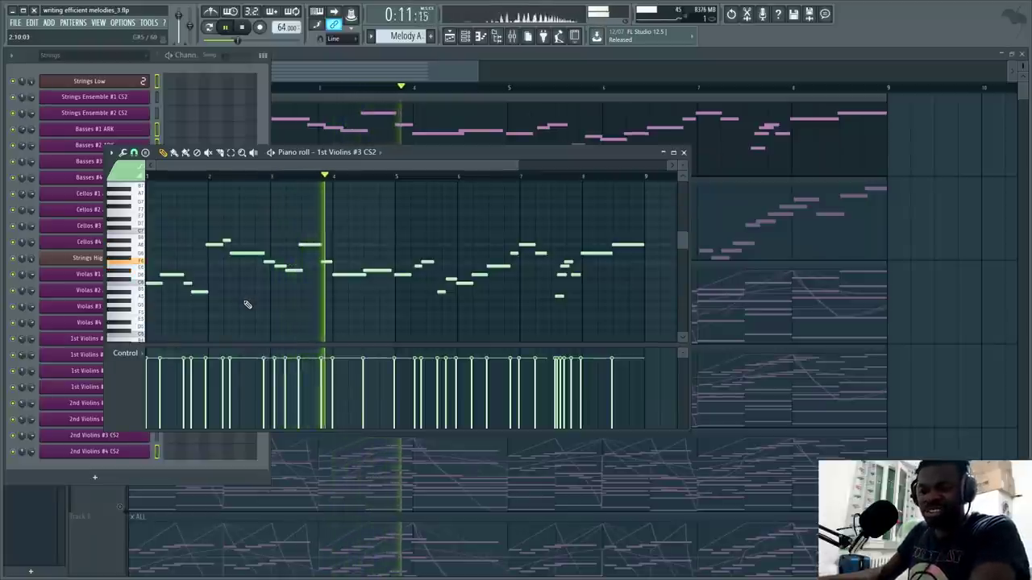
{"action": "key", "text": "space"}
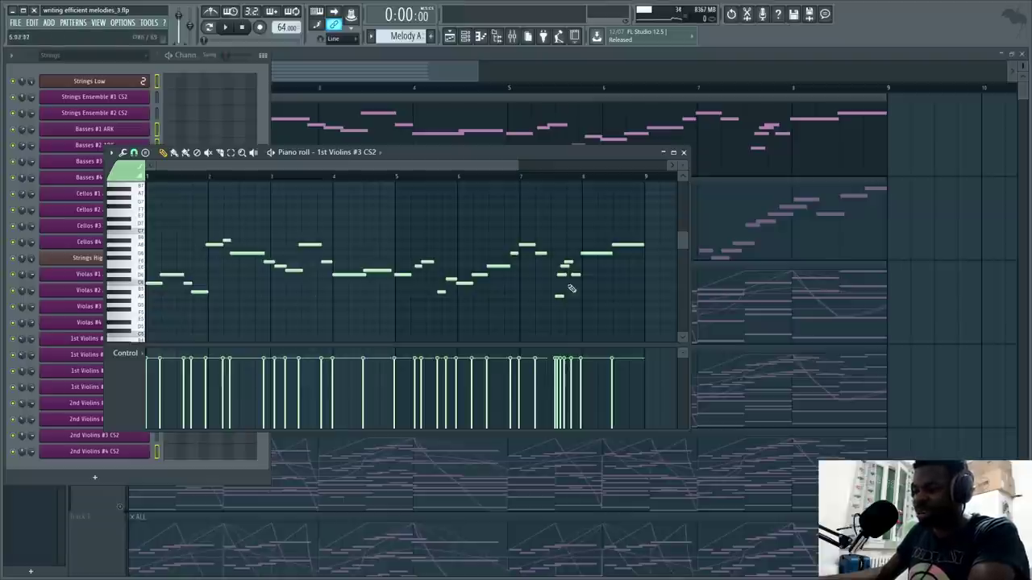
- Solo the Melody B track in the playlist and play its pattern in the piano roll
{"action": "key", "text": "F5"}
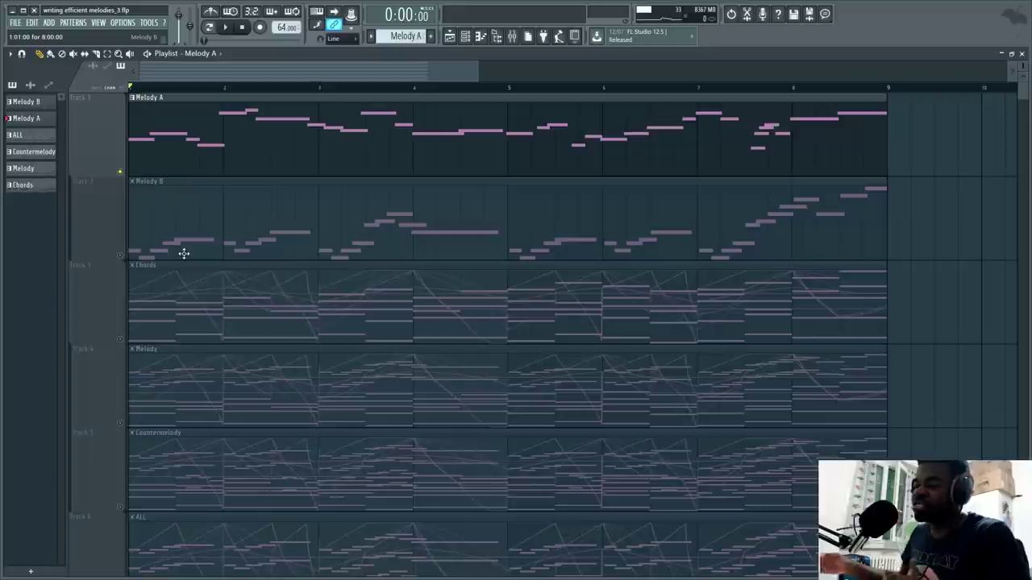
{"action": "left_click", "coordinate": [200, 232]}
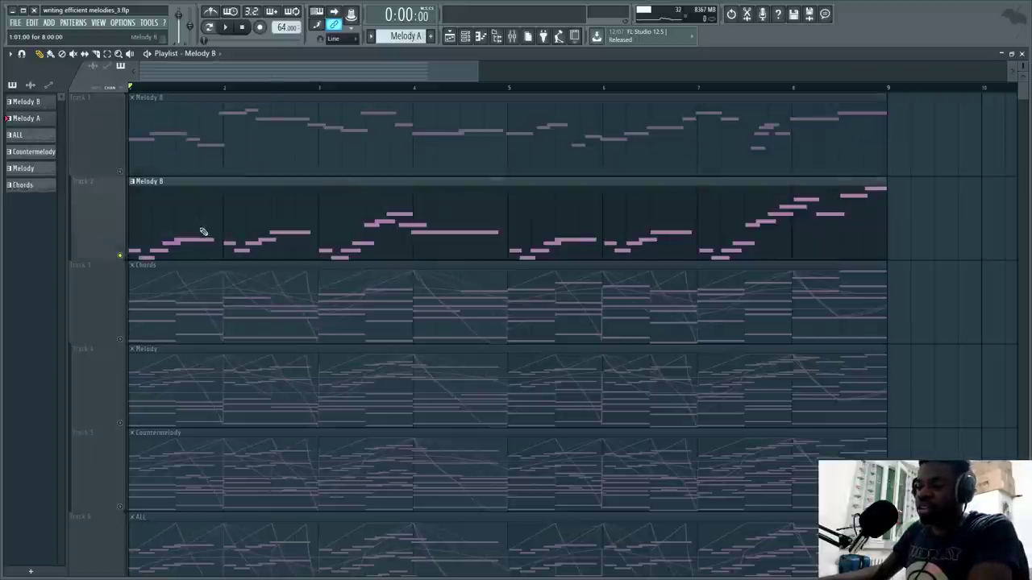
{"action": "double_click", "coordinate": [200, 232]}
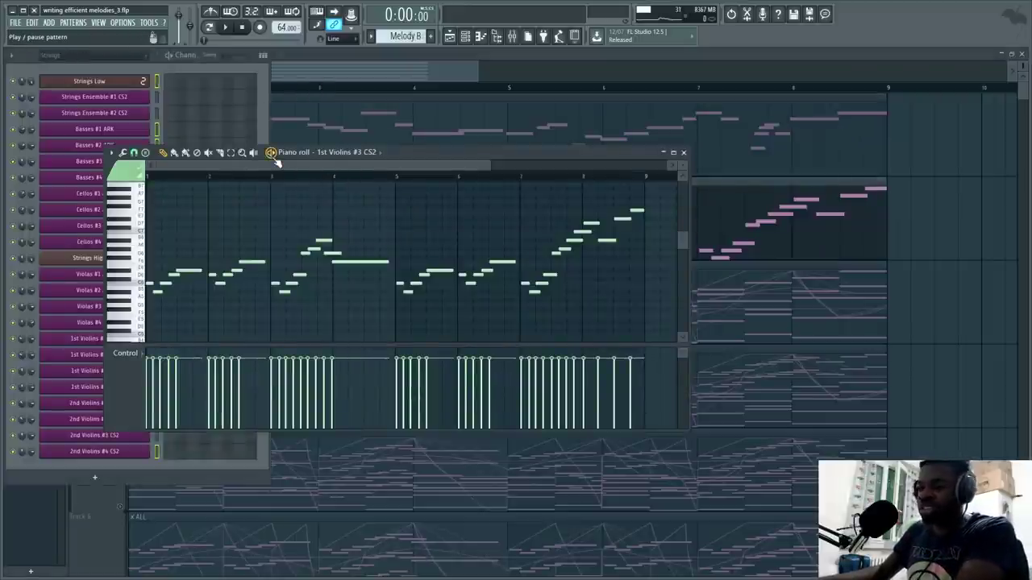
{"action": "left_click", "coordinate": [272, 152]}
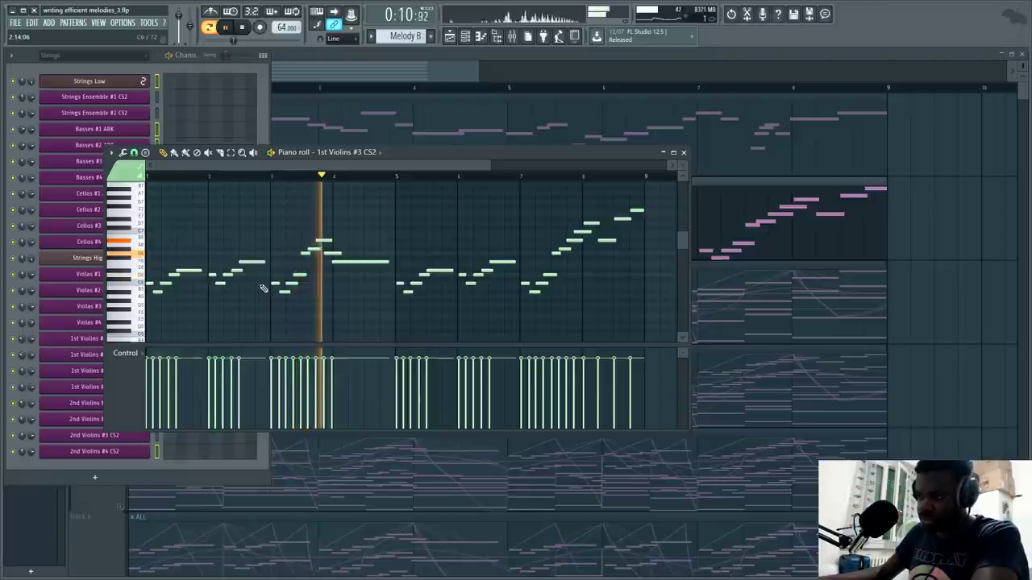
{"action": "key", "text": "space"}
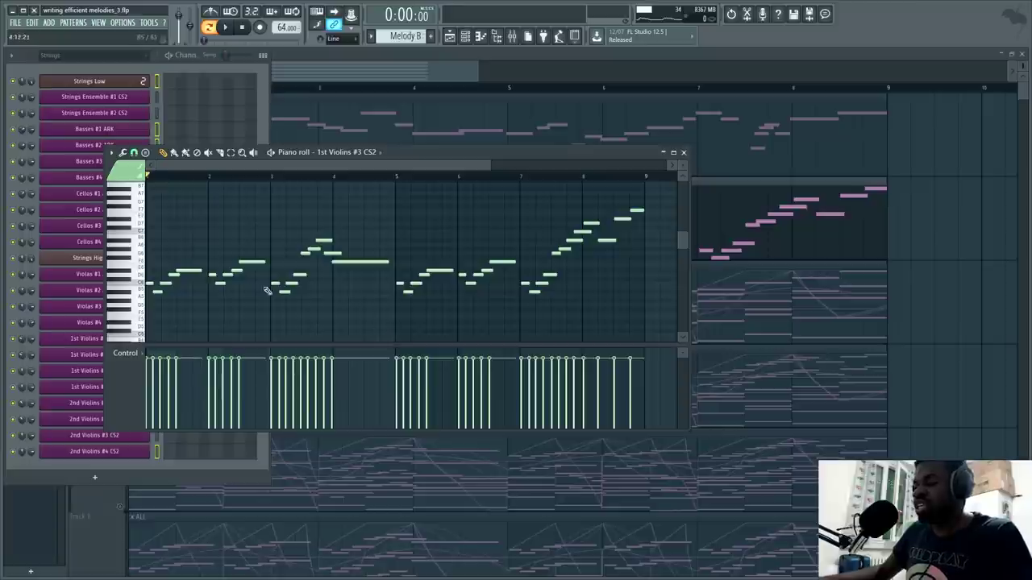
{"action": "scroll", "coordinate": [242, 292], "scroll_direction": "down", "scroll_amount": 3}
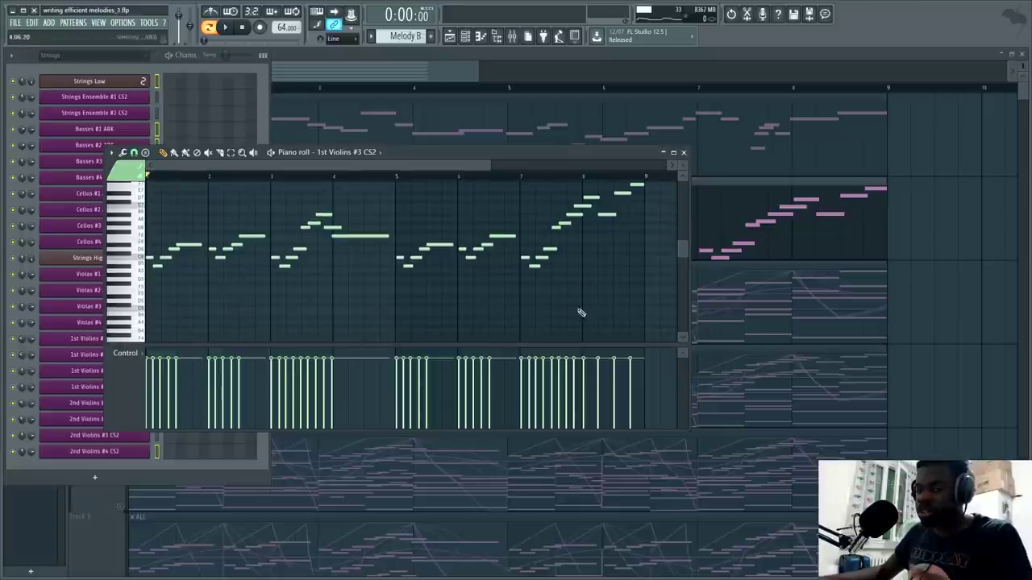
{"action": "scroll", "coordinate": [352, 286], "scroll_direction": "up", "scroll_amount": 2}
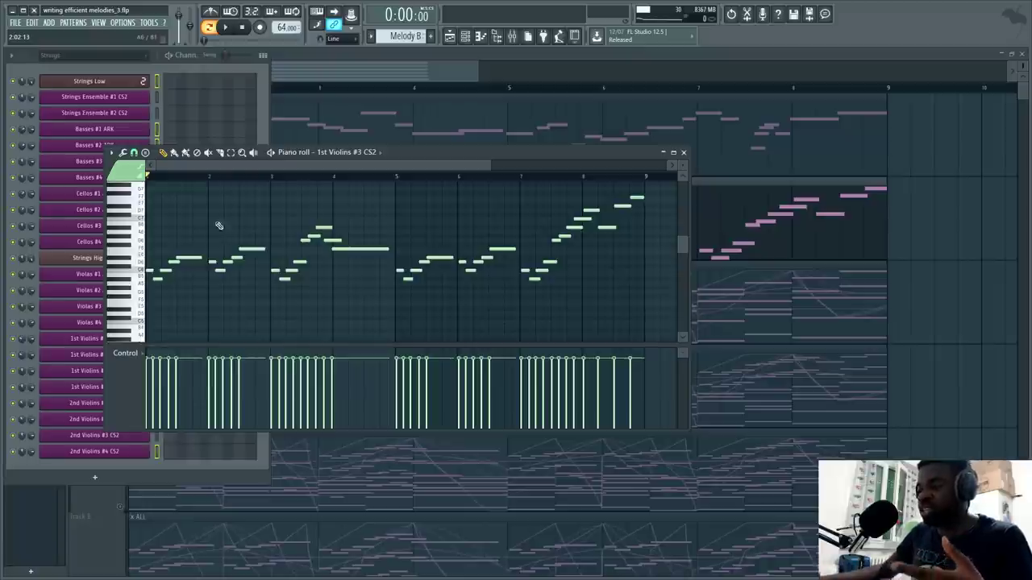
{"action": "scroll", "coordinate": [214, 187], "scroll_direction": "up", "scroll_amount": 4}
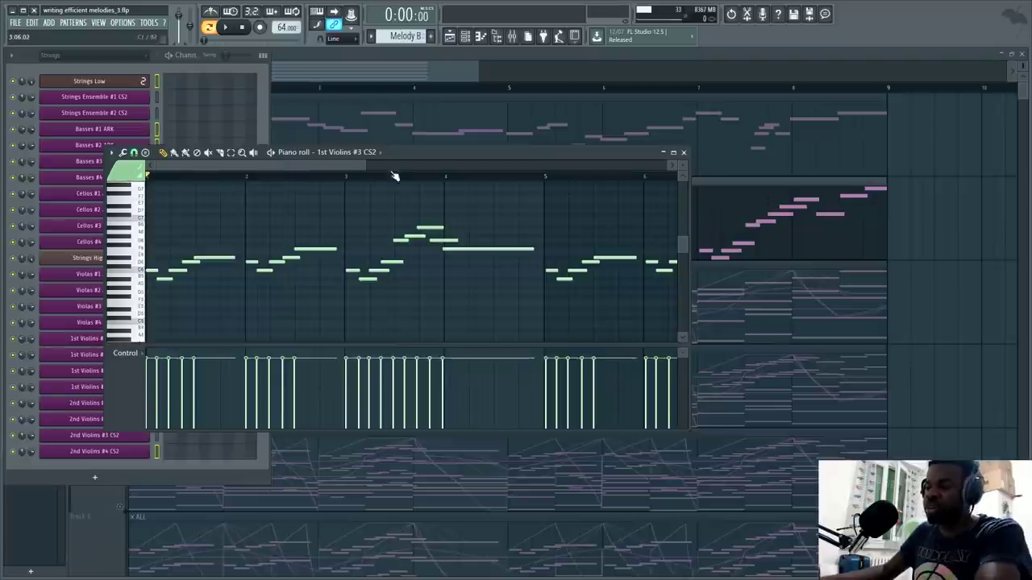
- Return to the playlist and solo the Chords track
{"action": "left_click", "coordinate": [386, 66]}
{"action": "scroll", "coordinate": [230, 226], "scroll_direction": "down", "scroll_amount": 3}
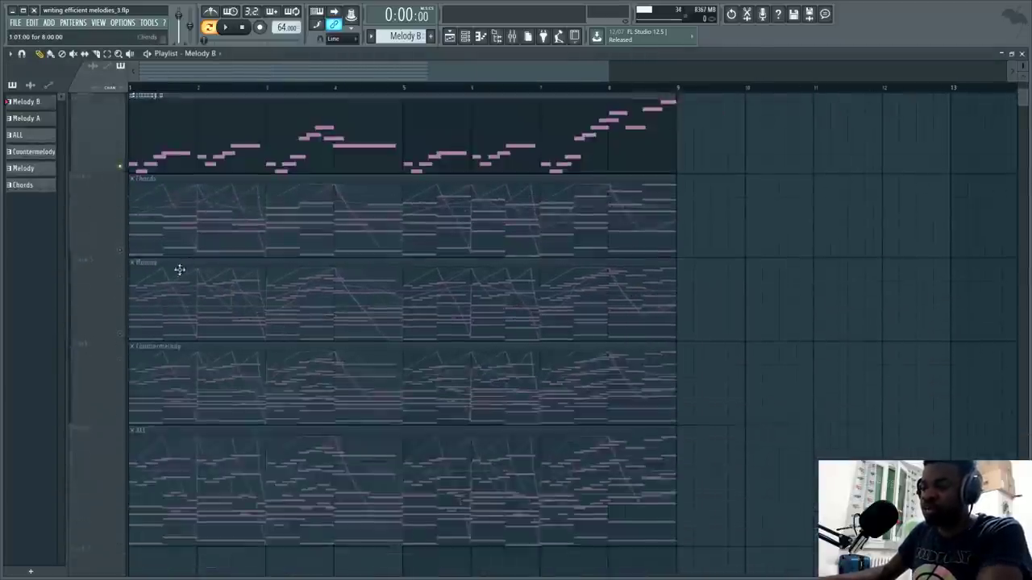
{"action": "scroll", "coordinate": [173, 274], "scroll_direction": "up", "scroll_amount": 1}
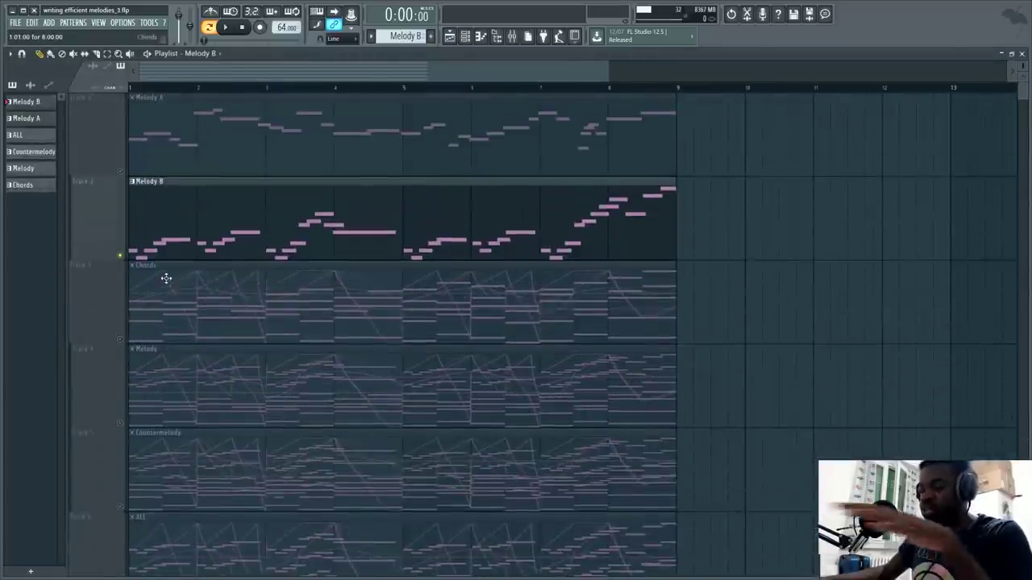
{"action": "left_click_drag", "start_coordinate": [121, 340], "coordinate": [121, 506]}
{"action": "right_click", "coordinate": [121, 340]}
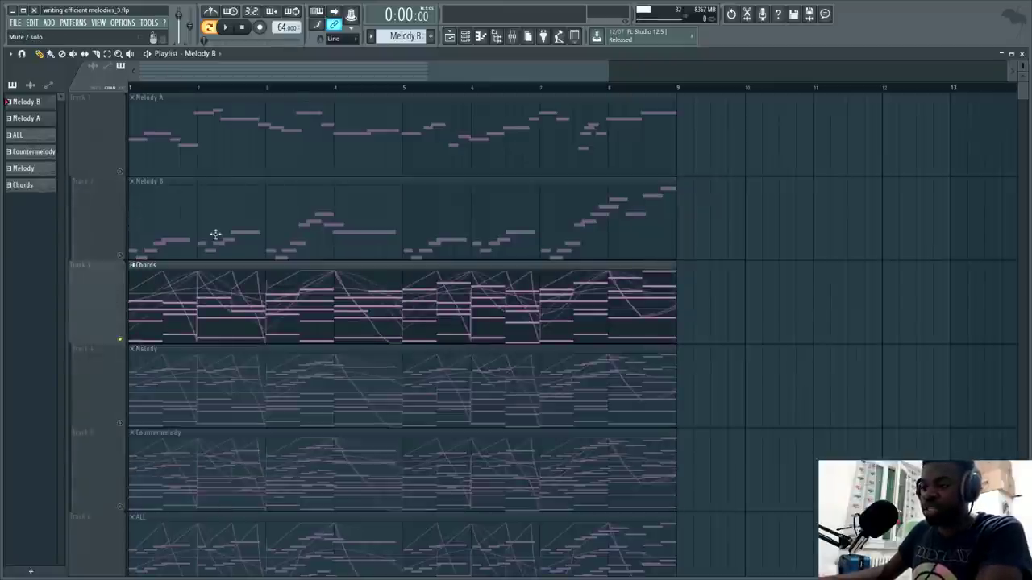
- Open the Chords clip in the piano roll
{"action": "scroll", "coordinate": [226, 287], "scroll_direction": "down", "scroll_amount": 1}
{"action": "scroll", "coordinate": [227, 287], "scroll_direction": "down", "scroll_amount": 1}
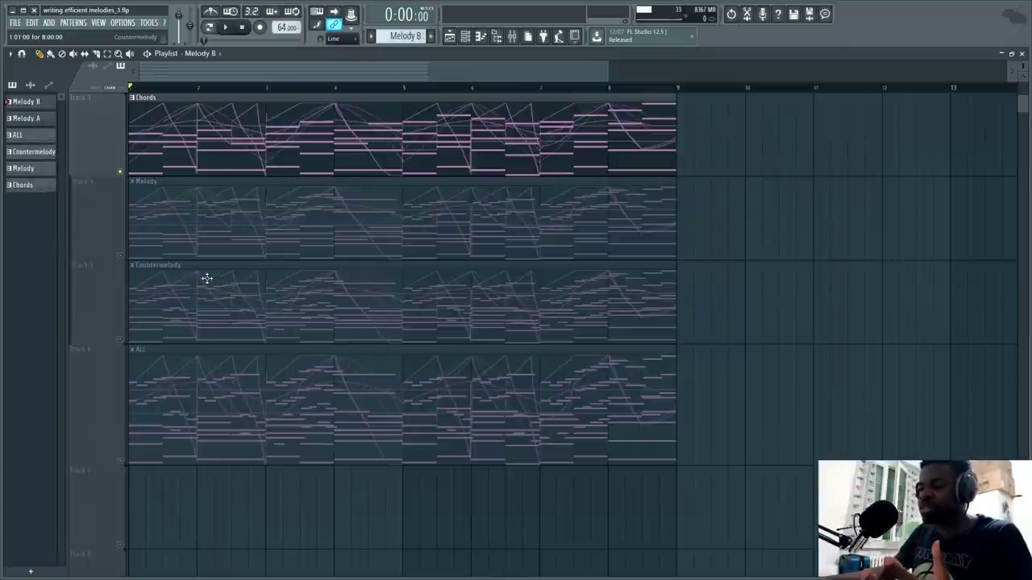
{"action": "scroll", "coordinate": [207, 278], "scroll_direction": "up", "scroll_amount": 1}
{"action": "scroll", "coordinate": [208, 278], "scroll_direction": "down", "scroll_amount": 1}
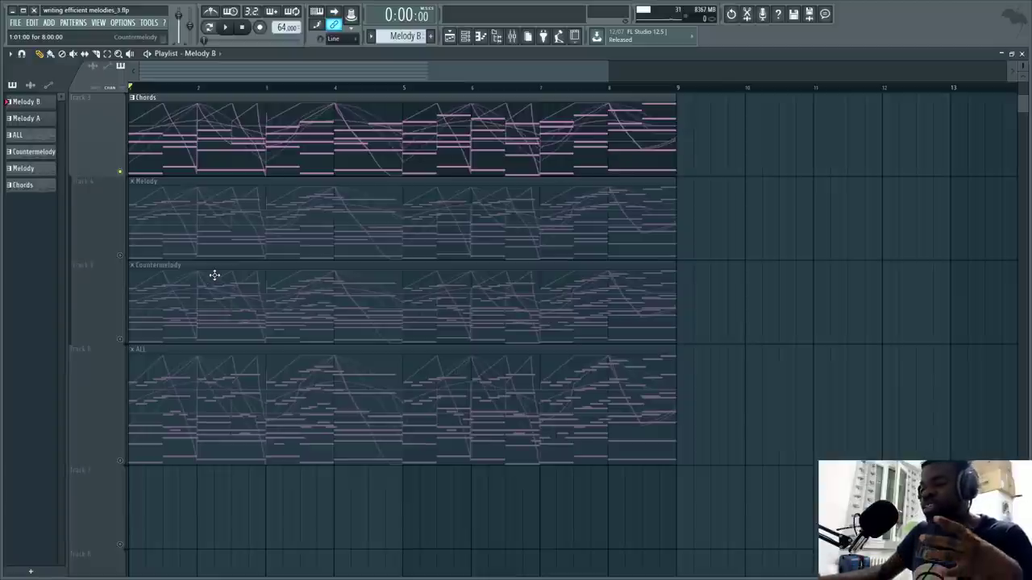
{"action": "scroll", "coordinate": [211, 278], "scroll_direction": "up", "scroll_amount": 2}
{"action": "scroll", "coordinate": [185, 303], "scroll_direction": "down", "scroll_amount": 3}
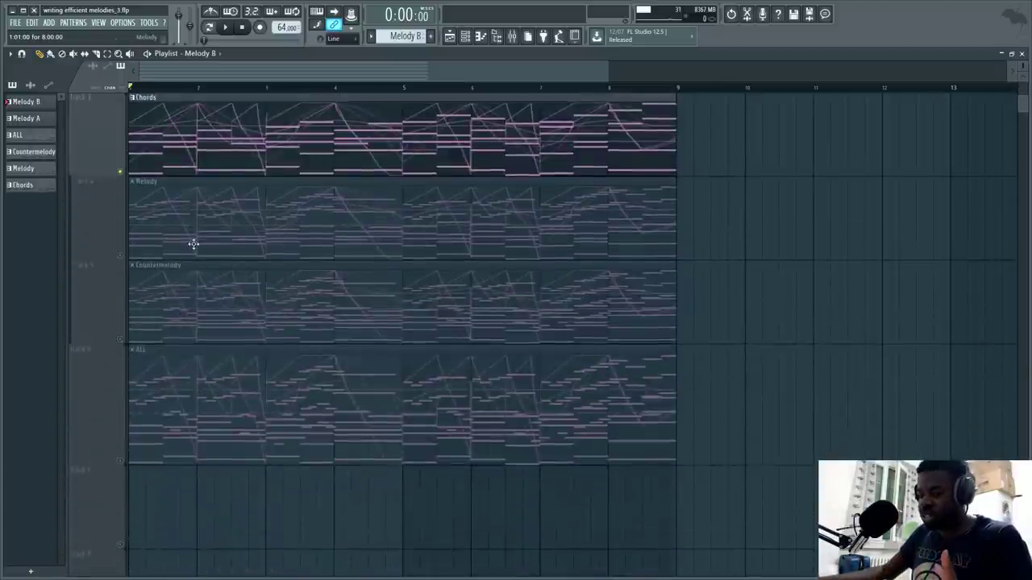
{"action": "double_click", "coordinate": [201, 150]}
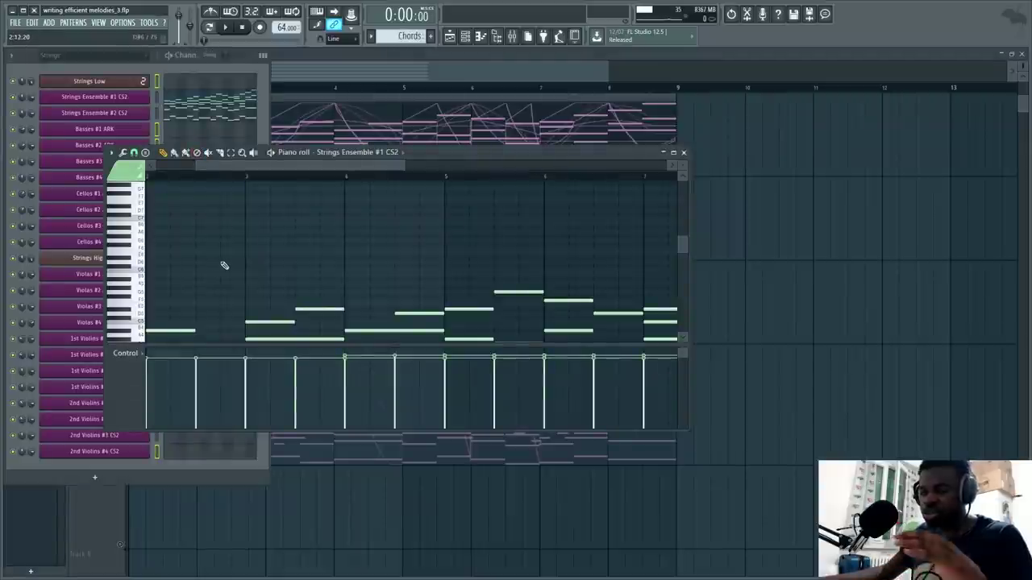
- Enlarge the piano roll's note area and move its window clear of the channel rack
{"action": "scroll", "coordinate": [322, 270], "scroll_direction": "down", "scroll_amount": 3}
{"action": "left_click", "coordinate": [351, 176]}
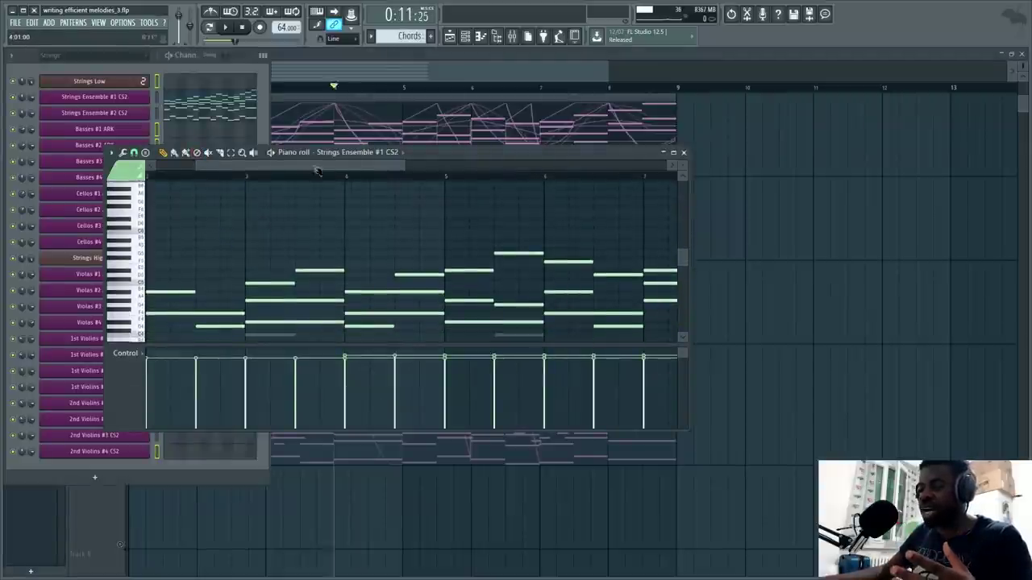
{"action": "left_click", "coordinate": [282, 176]}
{"action": "mouse_move", "coordinate": [194, 164]}
{"action": "left_mouse_down"}
{"action": "mouse_move", "coordinate": [173, 164]}
{"action": "mouse_move", "coordinate": [180, 173]}
{"action": "left_mouse_up"}
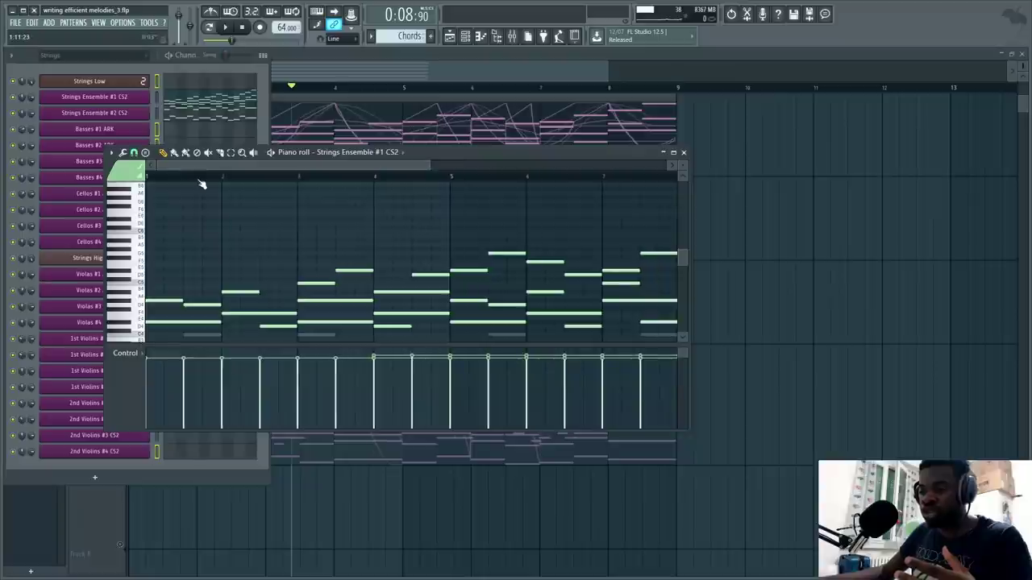
{"action": "scroll", "coordinate": [218, 258], "scroll_direction": "down", "scroll_amount": 2}
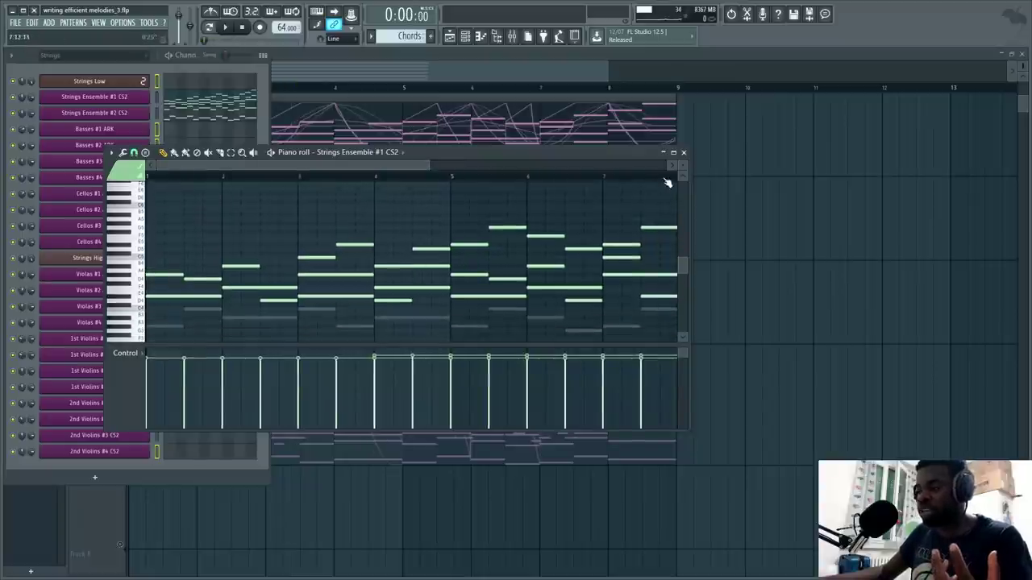
{"action": "scroll", "coordinate": [681, 166], "scroll_direction": "down", "scroll_amount": 1}
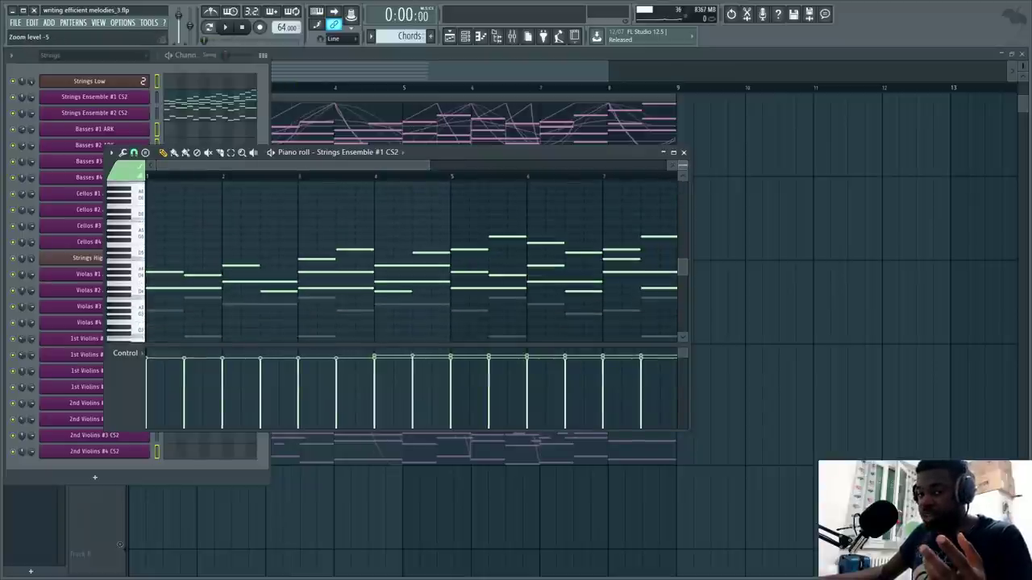
{"action": "left_click_drag", "start_coordinate": [419, 348], "coordinate": [428, 394]}
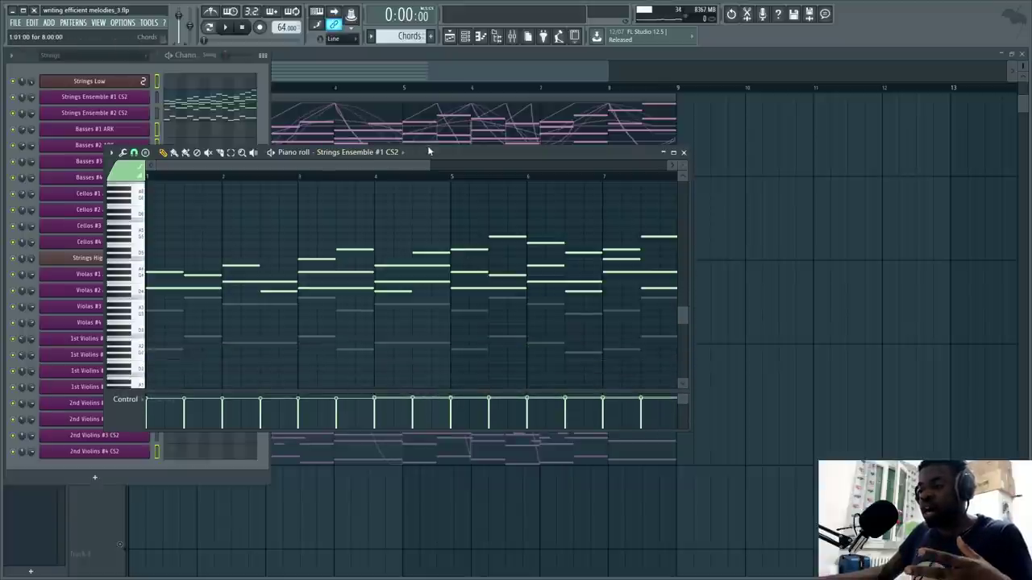
{"action": "left_click_drag", "start_coordinate": [427, 151], "coordinate": [568, 208]}
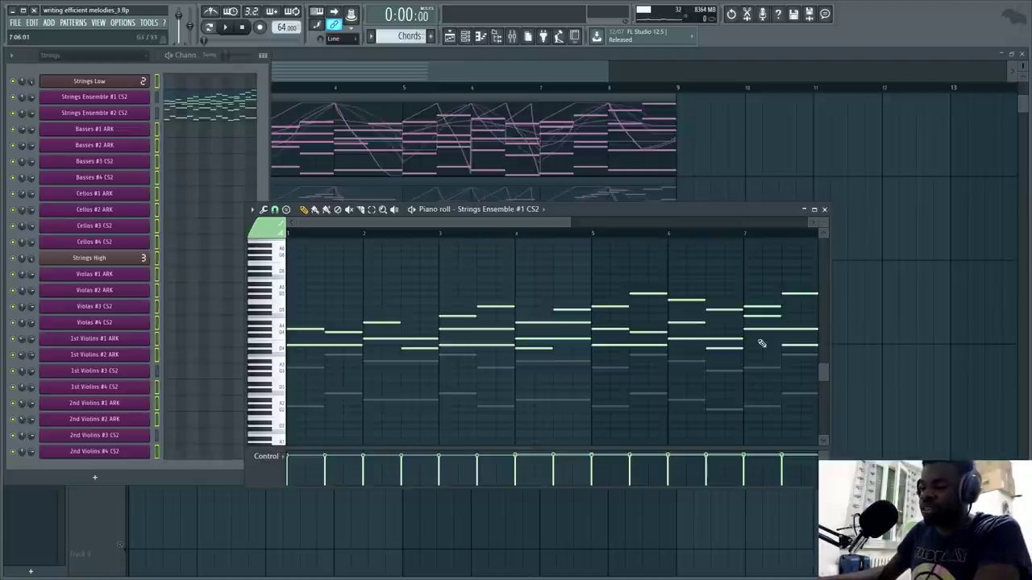
{"action": "right_click", "coordinate": [484, 281]}
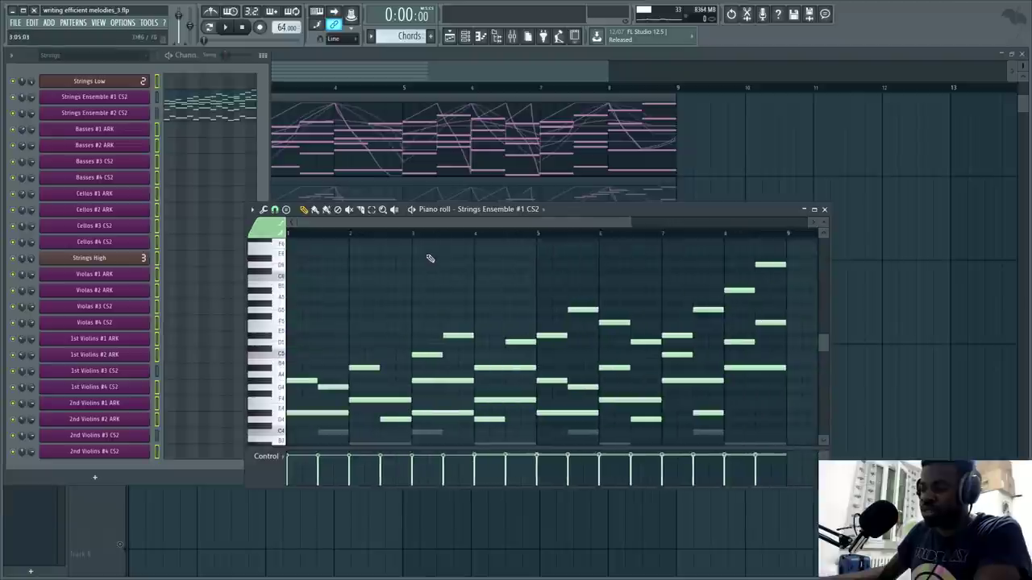
- Play the Chords pattern while showing the Strings Ensemble #1 CS2 Dynamics in an enlarged control lane
{"action": "left_click", "coordinate": [411, 211]}
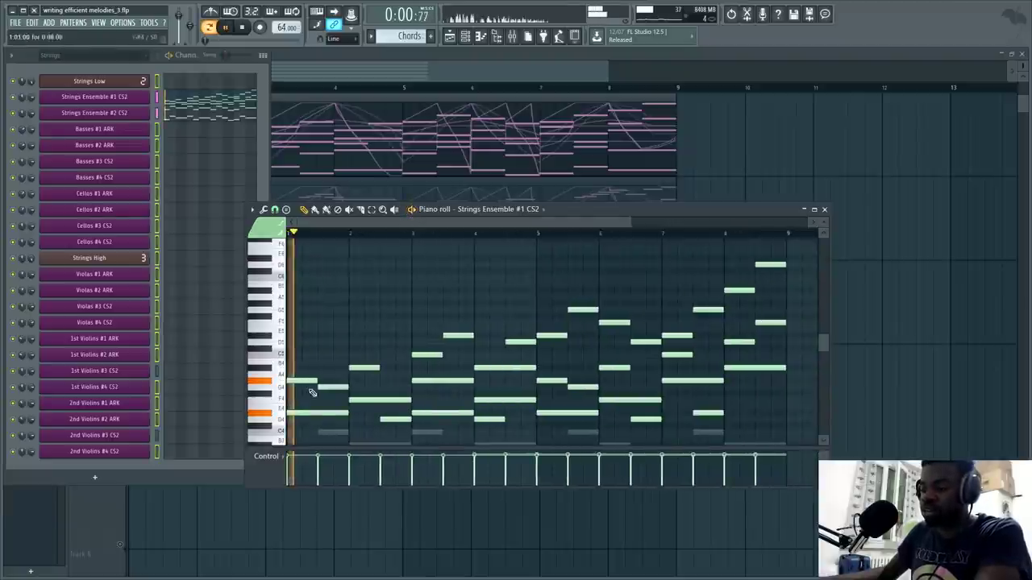
{"action": "scroll", "coordinate": [311, 395], "scroll_direction": "down", "scroll_amount": 3}
{"action": "left_click", "coordinate": [281, 456]}
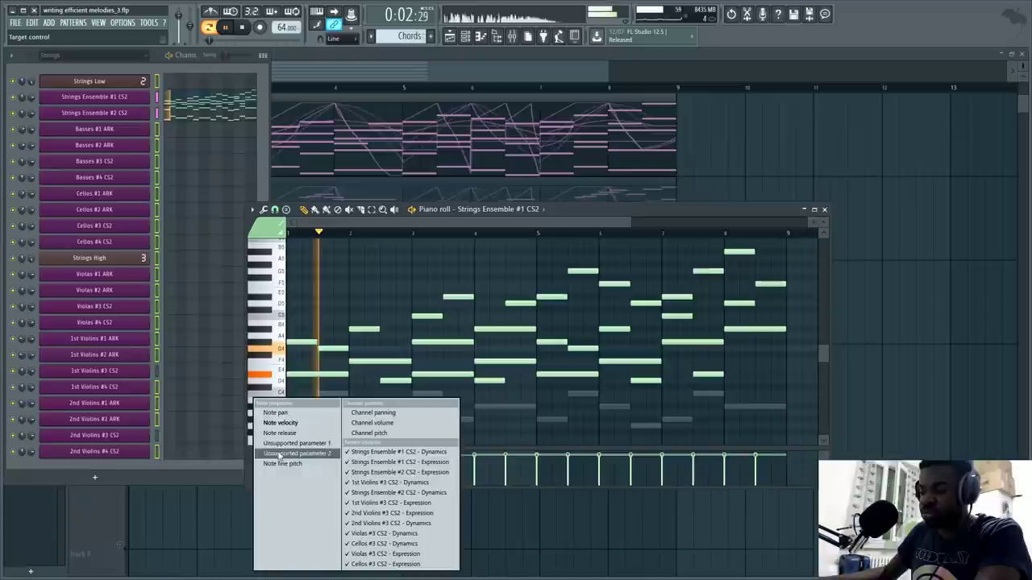
{"action": "left_click", "coordinate": [372, 453]}
{"action": "left_click_drag", "start_coordinate": [373, 445], "coordinate": [383, 425]}
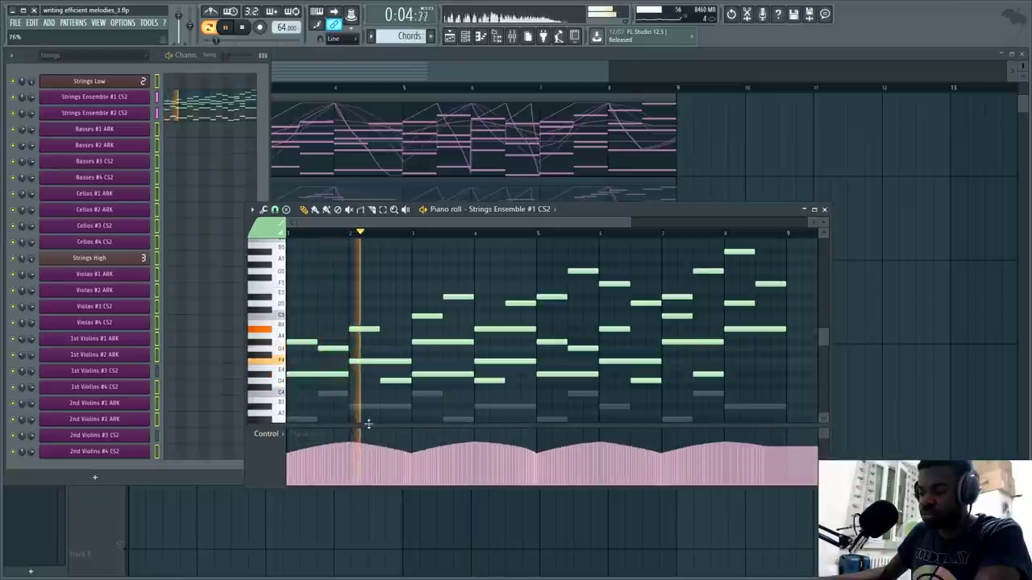
{"action": "scroll", "coordinate": [396, 395], "scroll_direction": "down", "scroll_amount": 2}
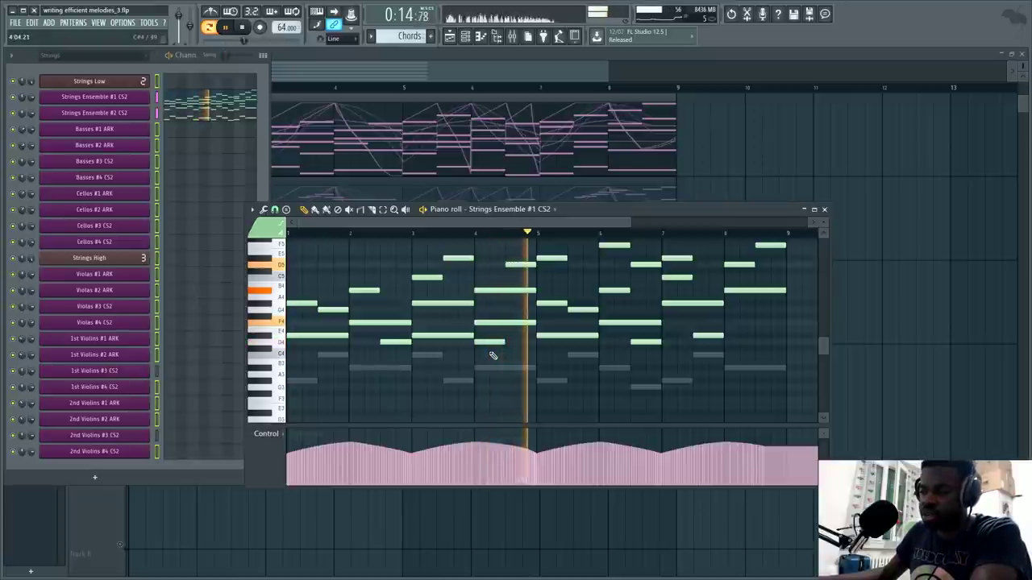
{"action": "key", "text": "space"}
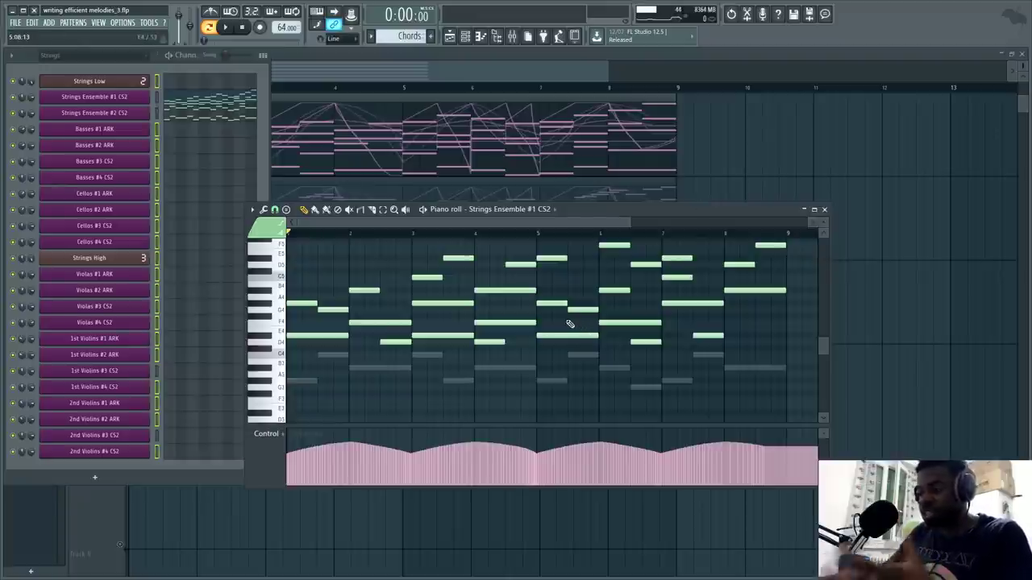
{"action": "scroll", "coordinate": [502, 234], "scroll_direction": "down", "scroll_amount": 3}
{"action": "scroll", "coordinate": [374, 286], "scroll_direction": "up", "scroll_amount": 3}
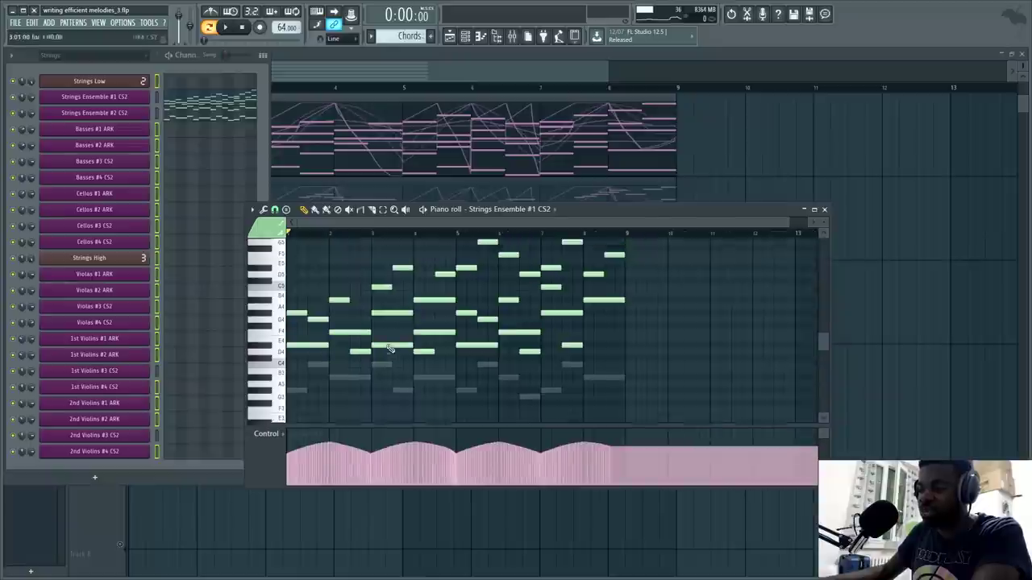
{"action": "scroll", "coordinate": [372, 291], "scroll_direction": "up", "scroll_amount": 1}
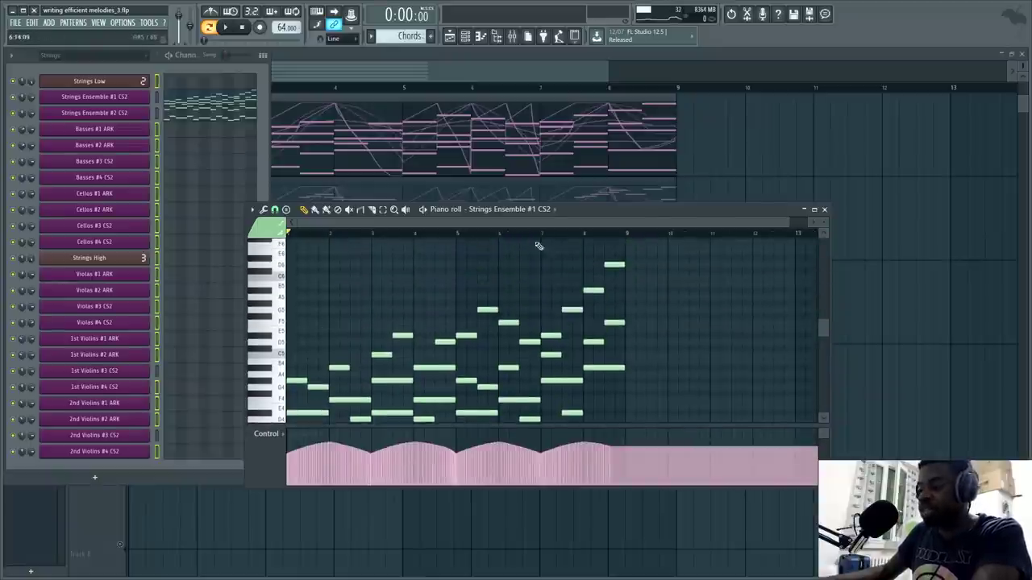
- Extend the piano roll window upward and shrink the control lane to show more of the Strings Ensemble #1 CS2 chord notes
{"action": "scroll", "coordinate": [538, 246], "scroll_direction": "down", "scroll_amount": 3}
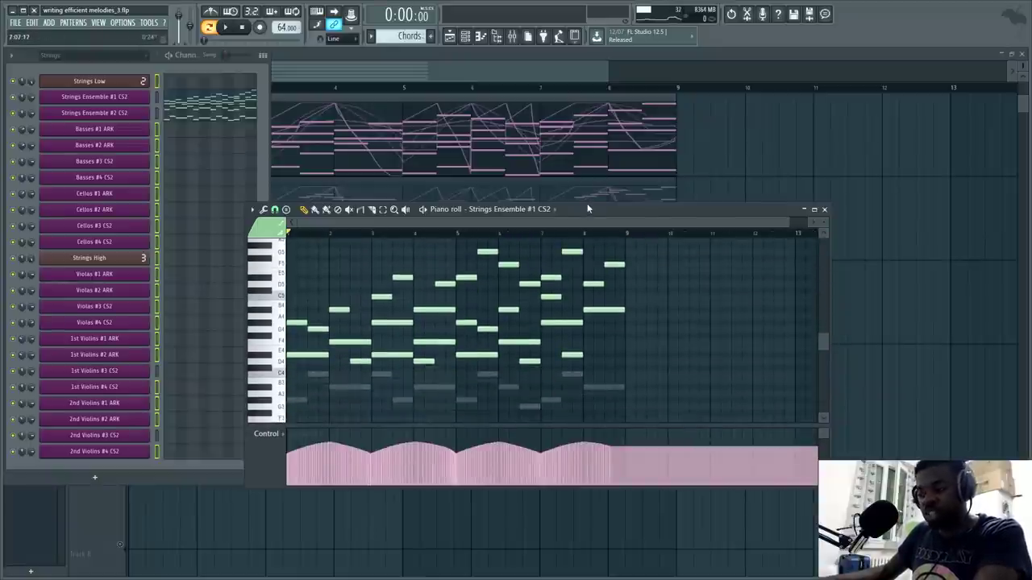
{"action": "left_click_drag", "start_coordinate": [586, 203], "coordinate": [586, 154]}
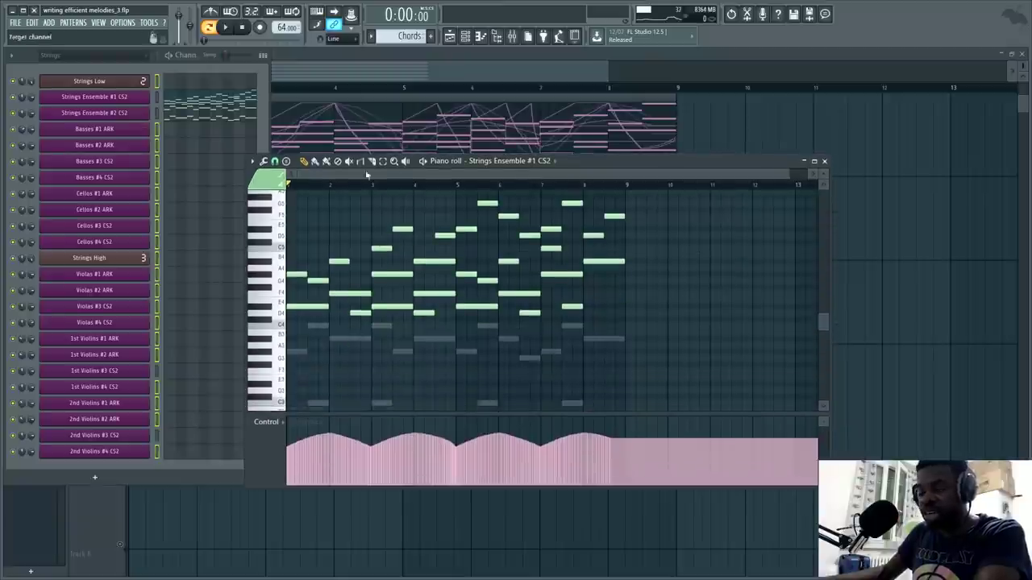
{"action": "scroll", "coordinate": [492, 386], "scroll_direction": "up", "scroll_amount": 2}
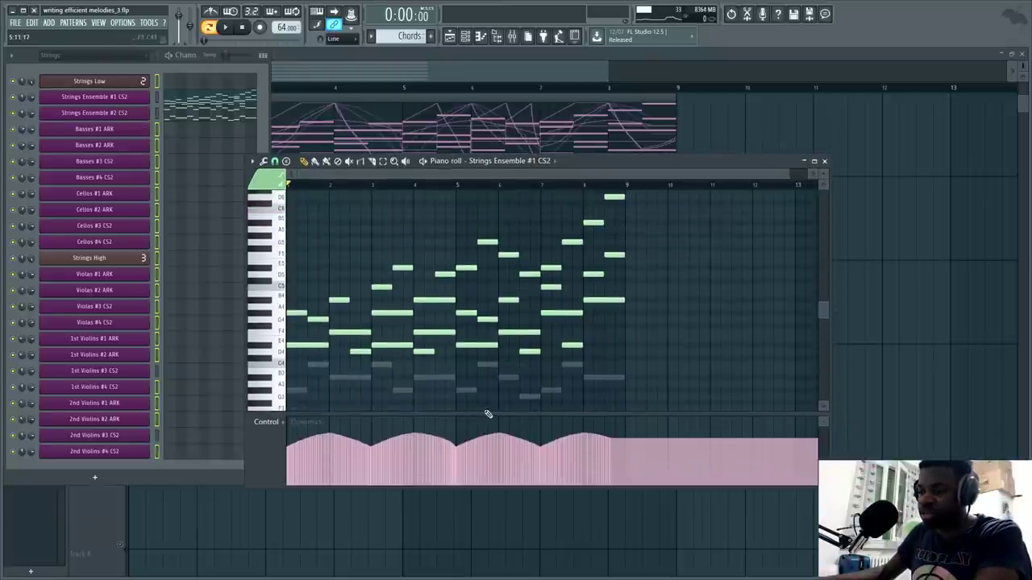
{"action": "left_click_drag", "start_coordinate": [485, 414], "coordinate": [482, 446]}
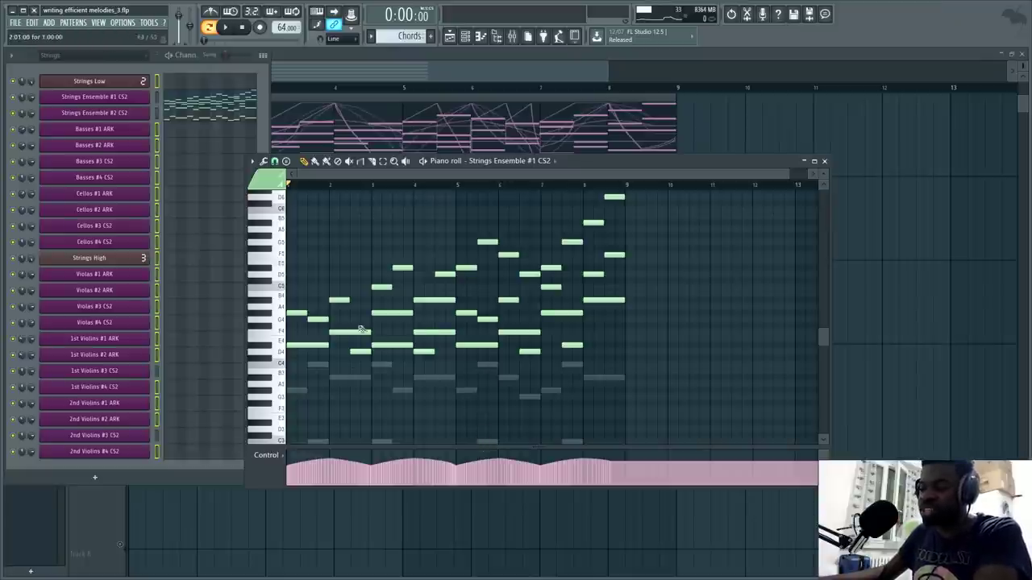
{"action": "scroll", "coordinate": [361, 330], "scroll_direction": "down", "scroll_amount": 1}
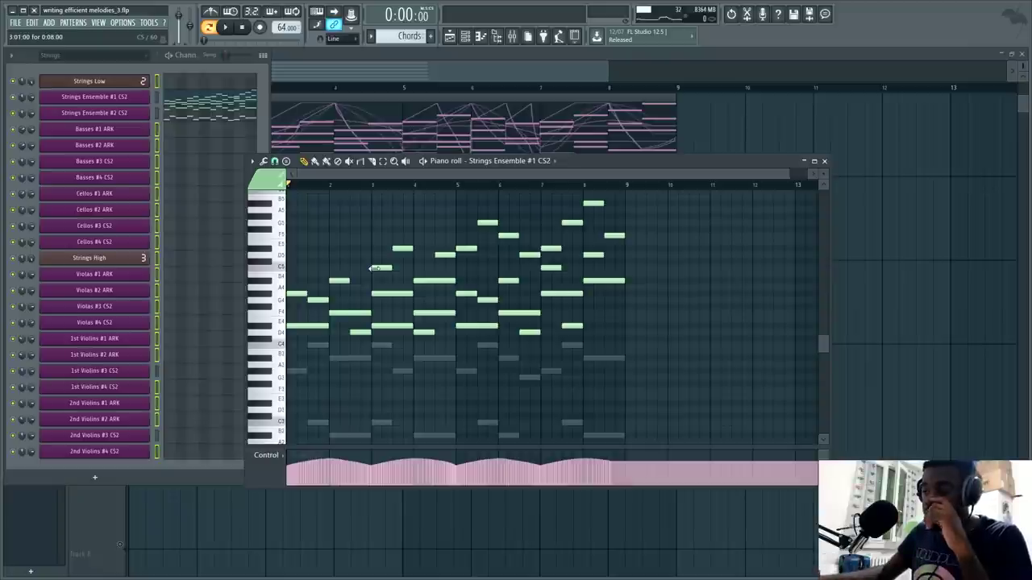
{"action": "scroll", "coordinate": [583, 307], "scroll_direction": "up", "scroll_amount": 2}
- Return to the playlist, open the Melody clip and show the 1st Violins #3 CS2 notes in the piano roll
{"action": "key", "text": "F5"}
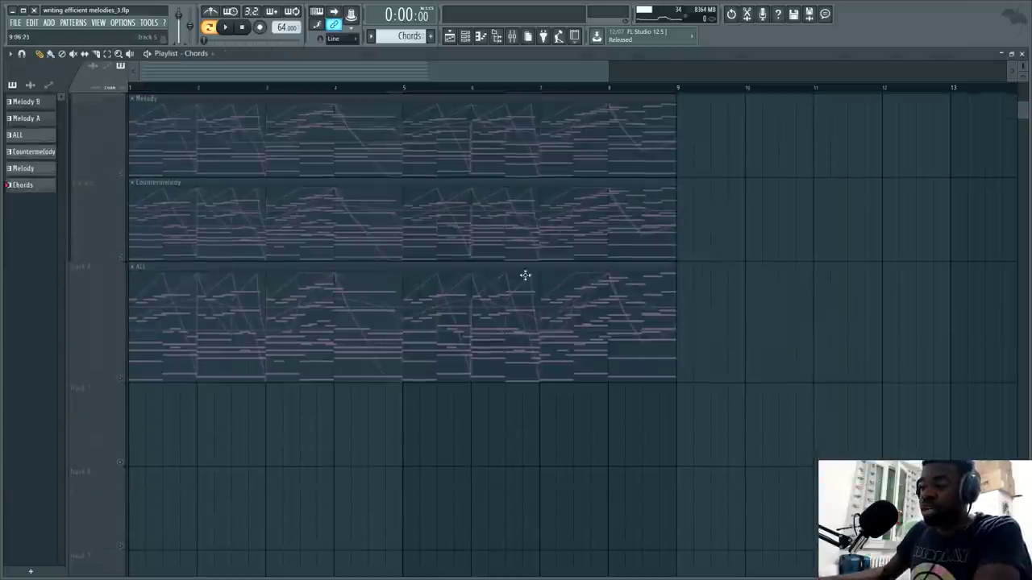
{"action": "scroll", "coordinate": [525, 277], "scroll_direction": "up", "scroll_amount": 3}
{"action": "scroll", "coordinate": [121, 274], "scroll_direction": "down", "scroll_amount": 1}
{"action": "scroll", "coordinate": [139, 274], "scroll_direction": "up", "scroll_amount": 2}
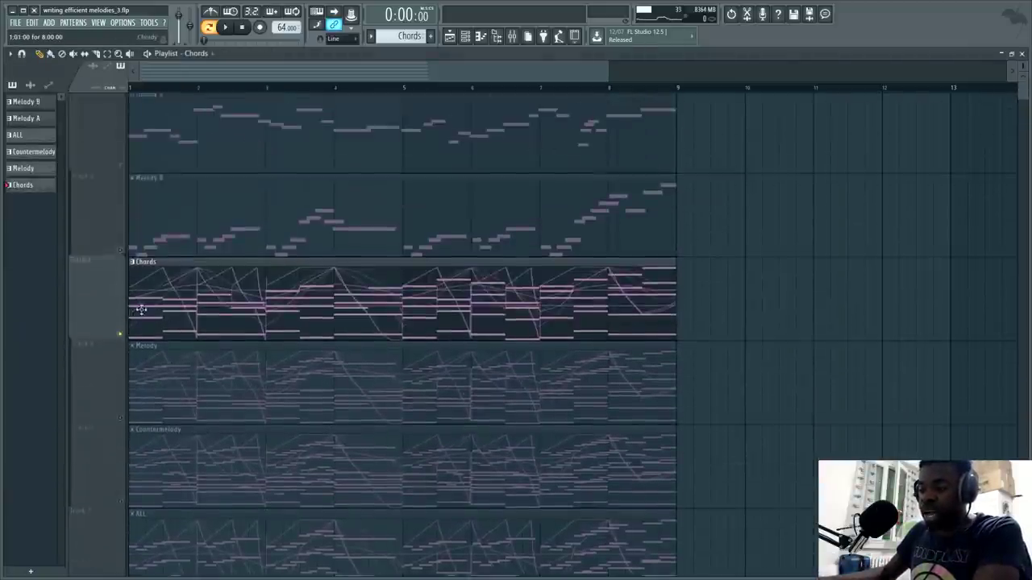
{"action": "double_click", "coordinate": [185, 392]}
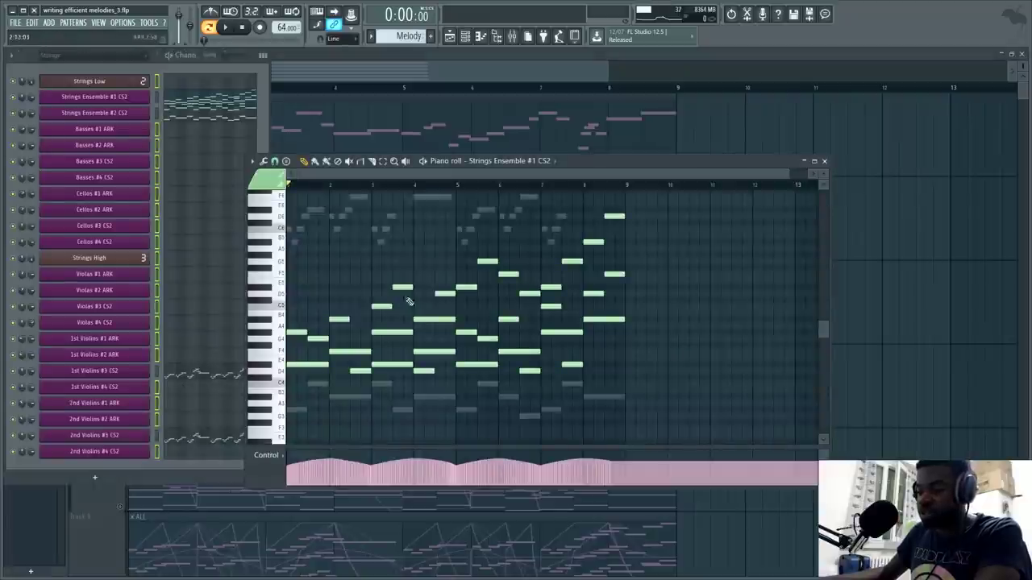
{"action": "left_click", "coordinate": [197, 375]}
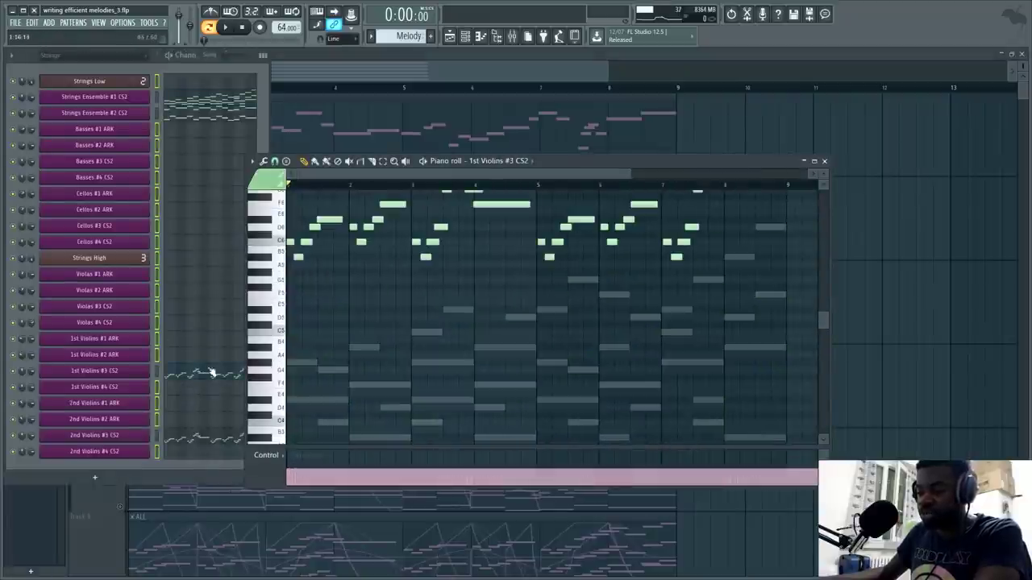
- Play the Melody pattern from the start into bar 3, following the 1st Violins #3 CS2 notes, and stop playback
{"action": "scroll", "coordinate": [363, 328], "scroll_direction": "up", "scroll_amount": 1}
{"action": "key", "text": "space"}
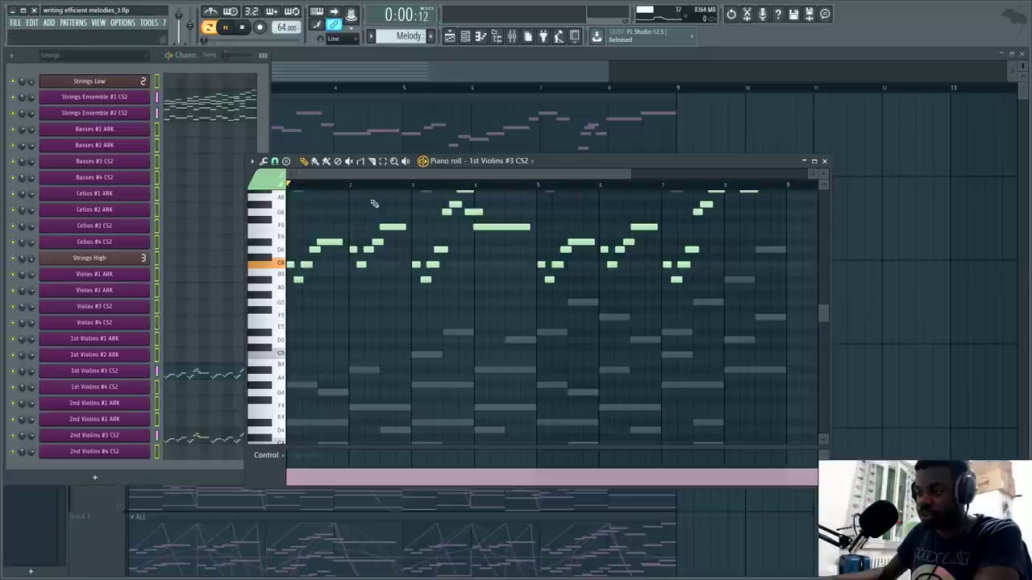
{"action": "scroll", "coordinate": [304, 335], "scroll_direction": "up", "scroll_amount": 2}
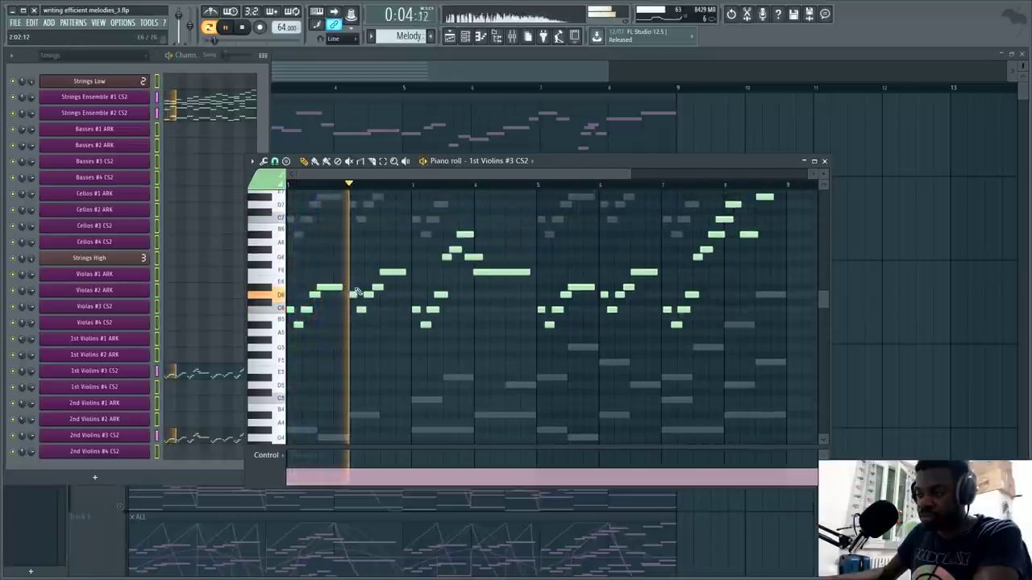
{"action": "scroll", "coordinate": [399, 186], "scroll_direction": "up", "scroll_amount": 3}
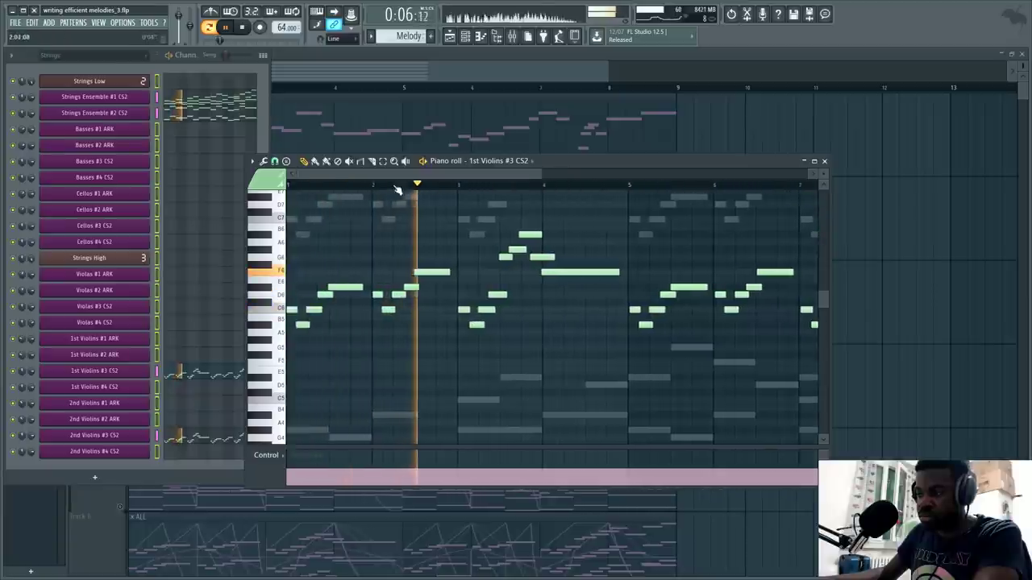
{"action": "scroll", "coordinate": [401, 187], "scroll_direction": "down", "scroll_amount": 2}
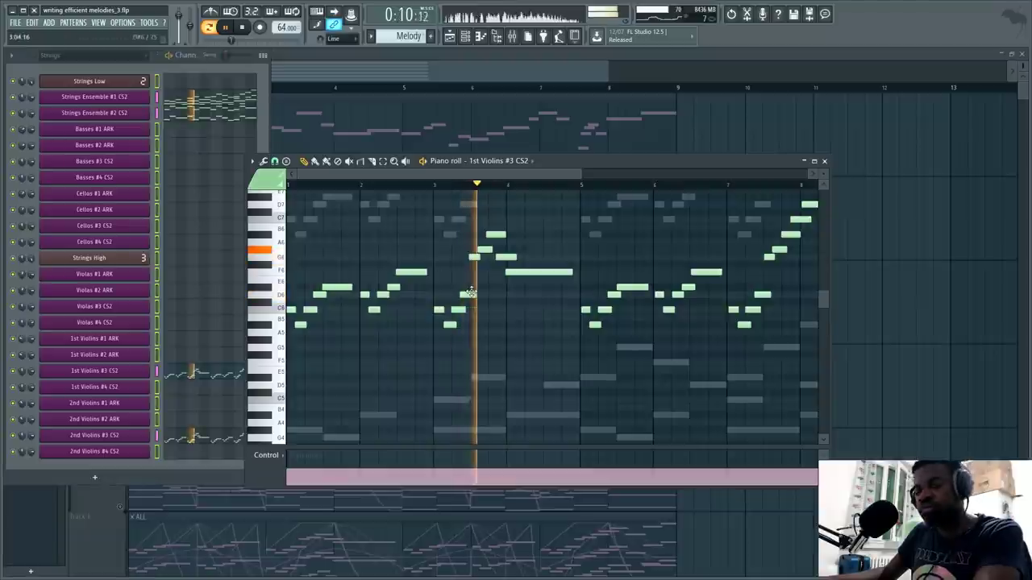
{"action": "key", "text": "space"}
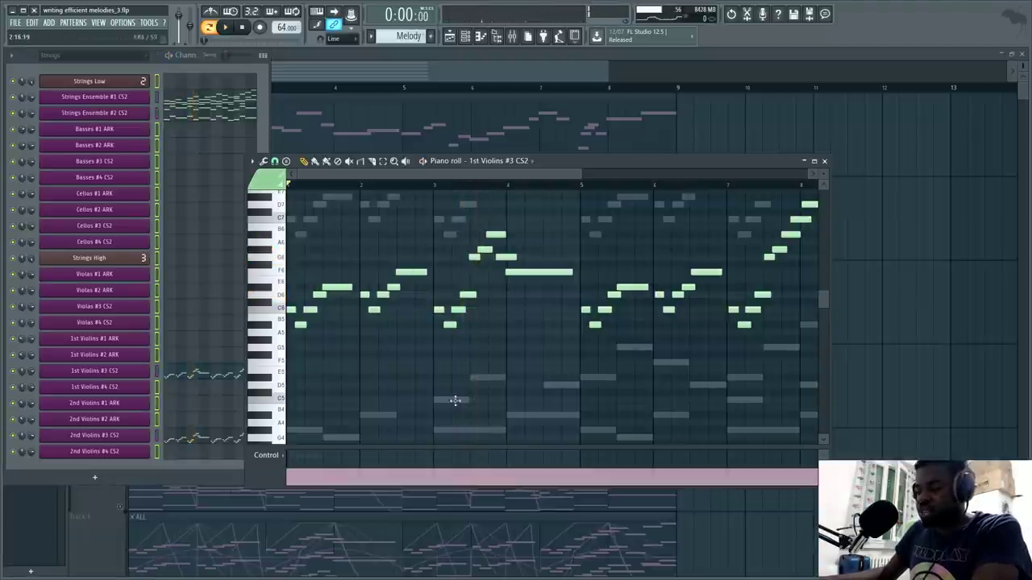
- Fit the whole 1st Violins #3 CS2 melody in view and maximize the piano roll window
{"action": "scroll", "coordinate": [645, 209], "scroll_direction": "down", "scroll_amount": 2}
{"action": "scroll", "coordinate": [464, 190], "scroll_direction": "down", "scroll_amount": 3}
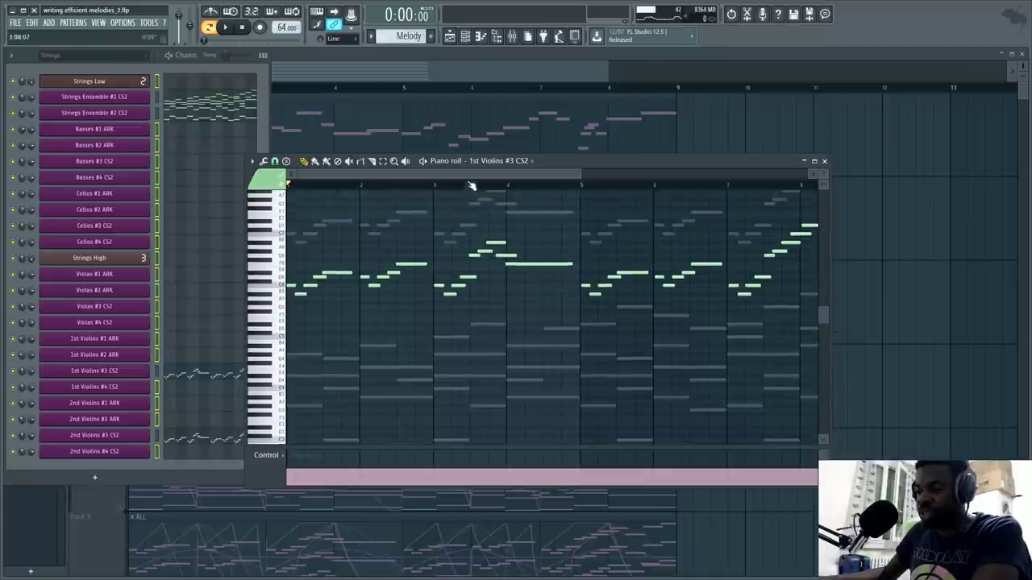
{"action": "scroll", "coordinate": [468, 183], "scroll_direction": "down", "scroll_amount": 2}
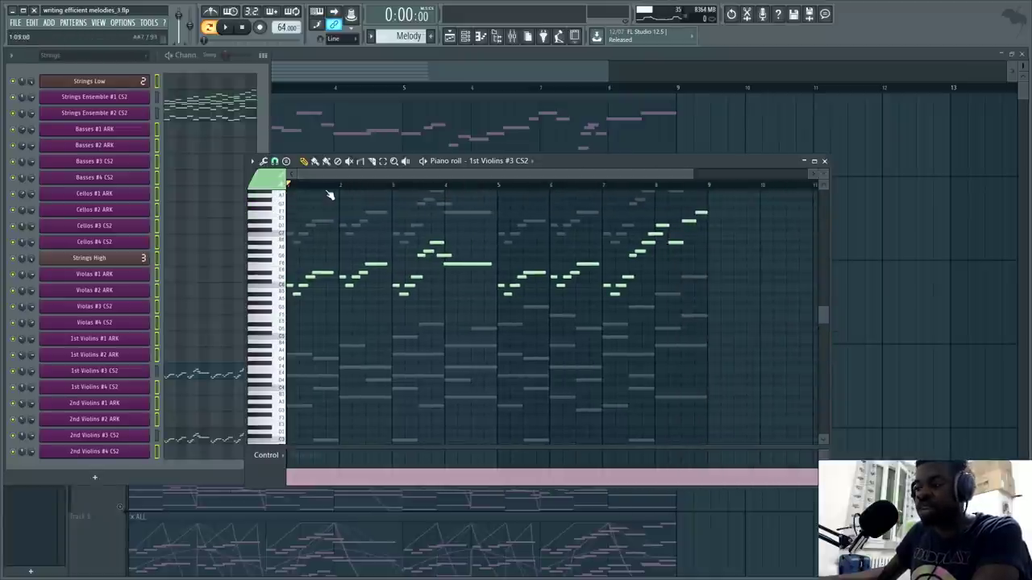
{"action": "scroll", "coordinate": [329, 195], "scroll_direction": "up", "scroll_amount": 1}
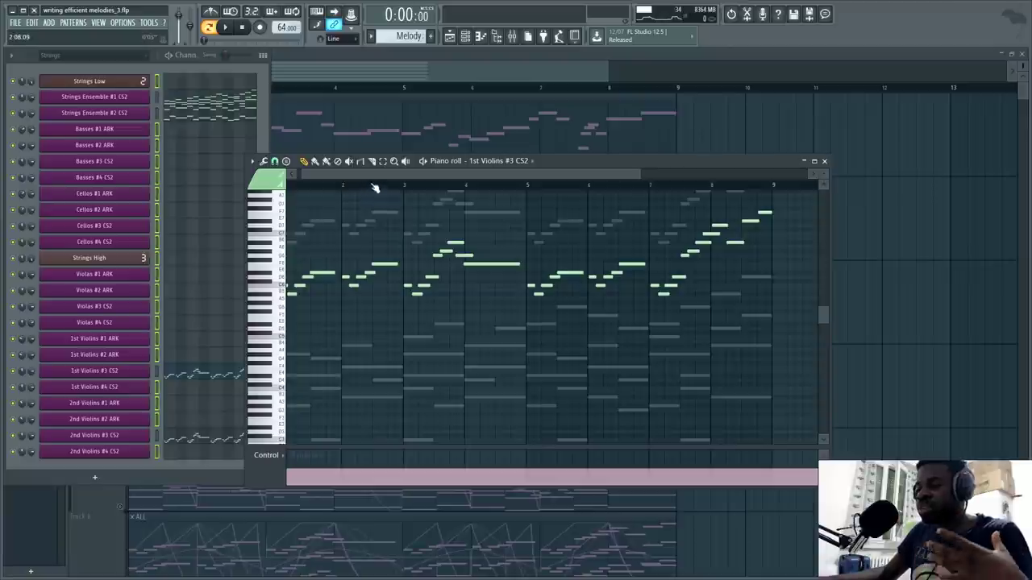
{"action": "double_click", "coordinate": [605, 164]}
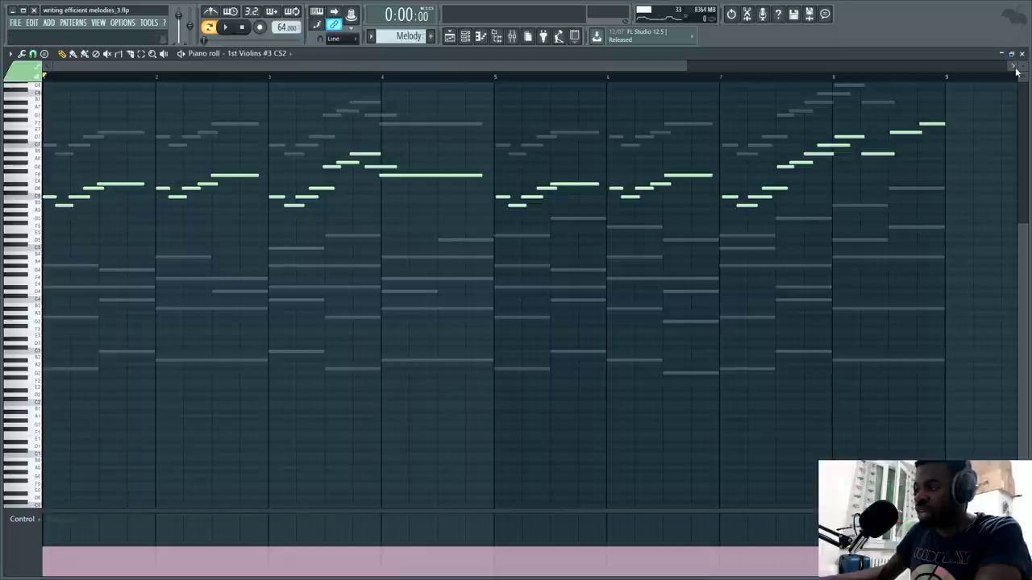
- Examine the melody's motif across bars 1 to 4 of the 1st Violins #3 CS2 part at a closer zoom
{"action": "scroll", "coordinate": [721, 173], "scroll_direction": "up", "scroll_amount": 5}
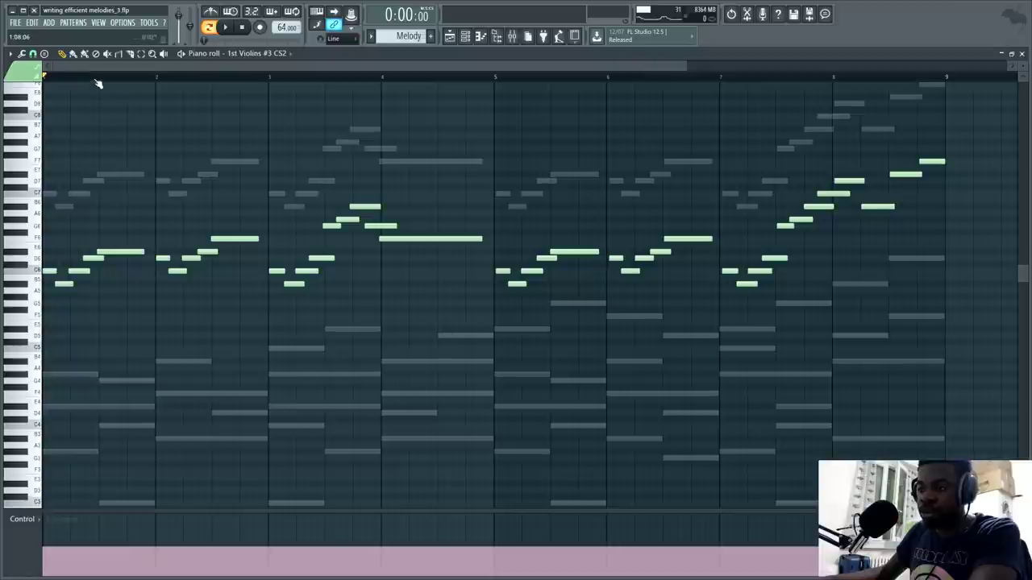
{"action": "scroll", "coordinate": [129, 137], "scroll_direction": "up", "scroll_amount": 2}
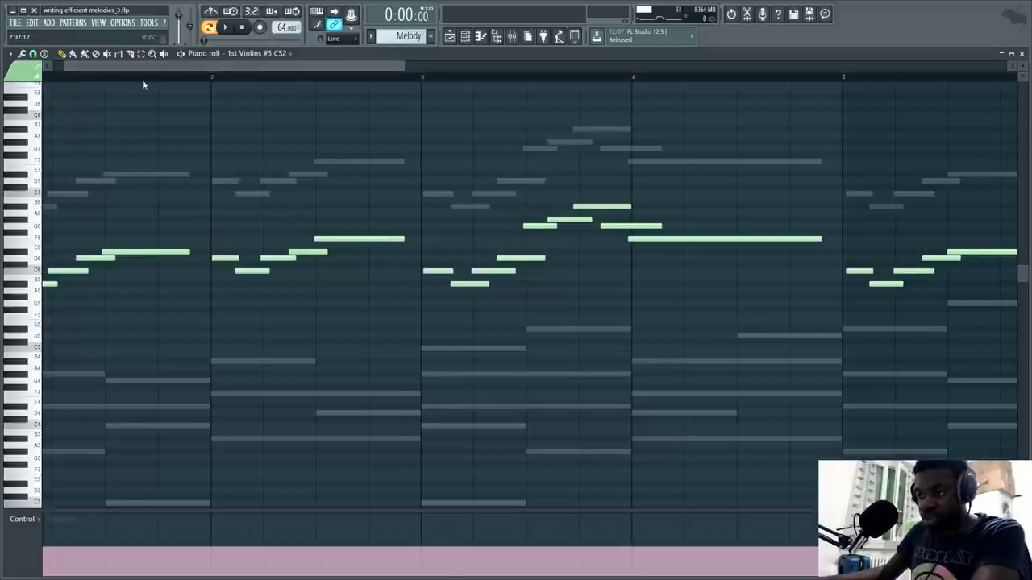
{"action": "scroll", "coordinate": [140, 77], "scroll_direction": "left", "scroll_amount": 2}
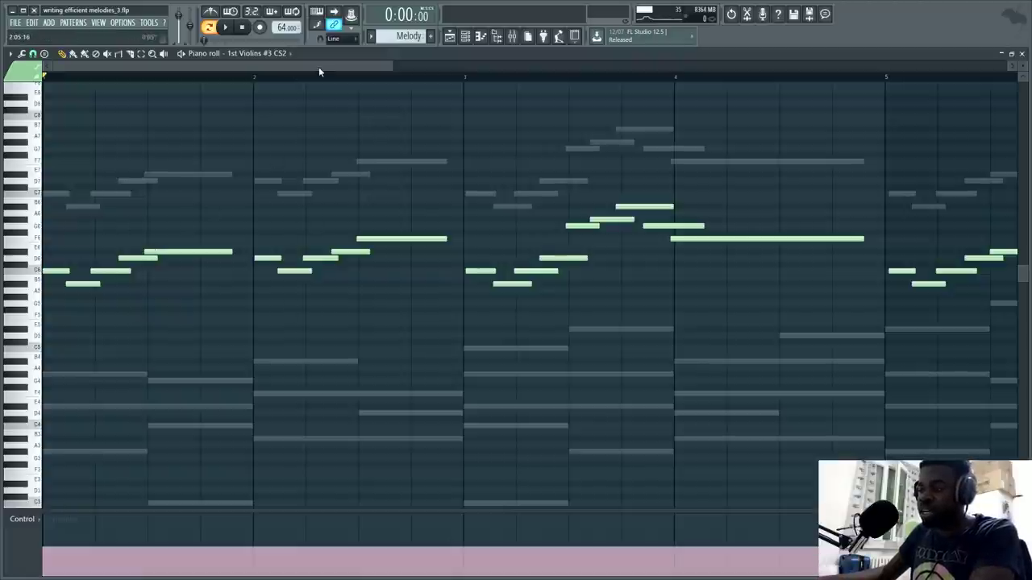
{"action": "scroll", "coordinate": [318, 67], "scroll_direction": "right", "scroll_amount": 3}
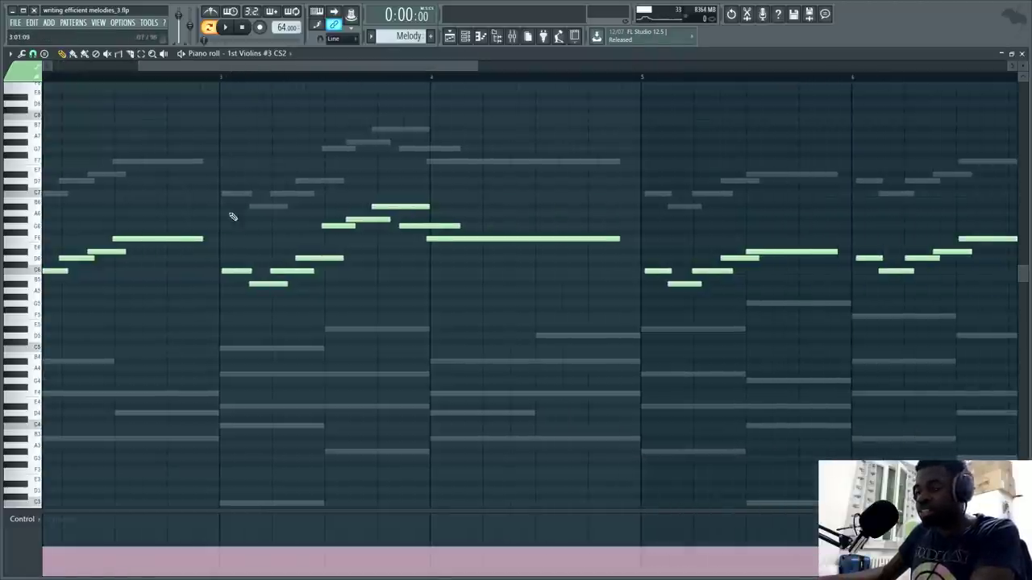
{"action": "scroll", "coordinate": [311, 223], "scroll_direction": "left", "scroll_amount": 3}
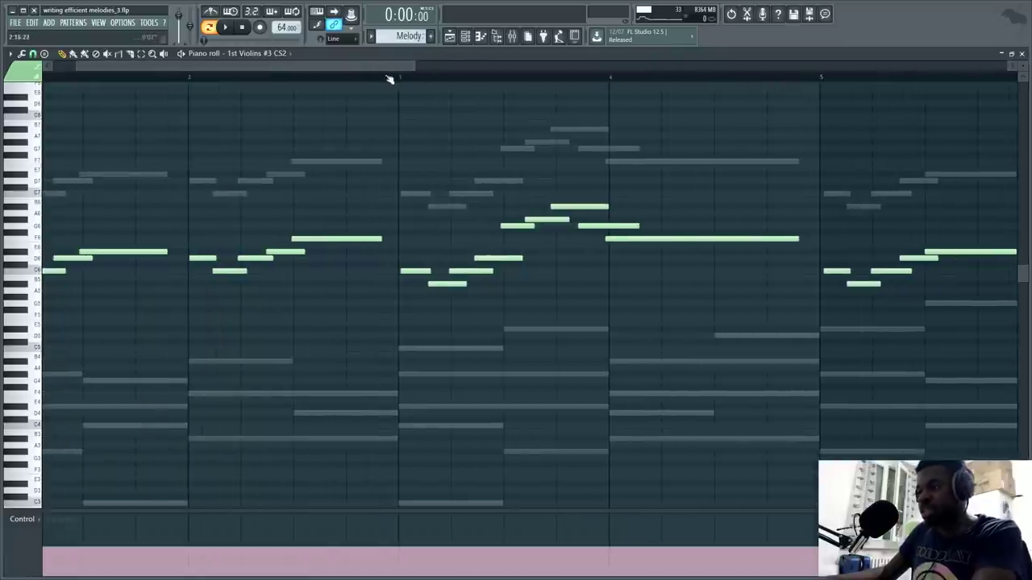
{"action": "scroll", "coordinate": [368, 68], "scroll_direction": "right", "scroll_amount": 3}
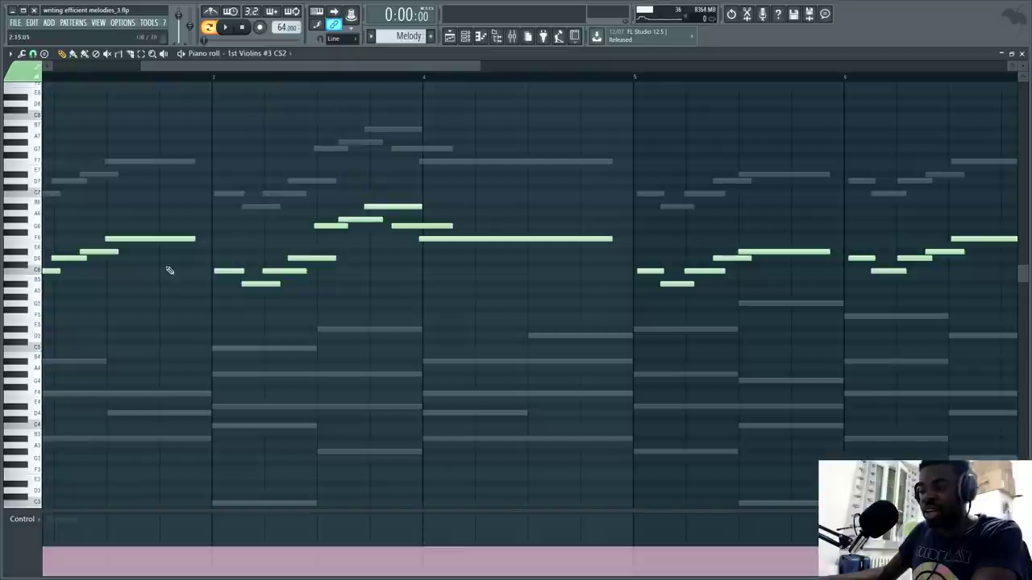
- Highlight the second half of bar 3, clear the selection and play the melody from the start of bar 3 through bar 4
{"action": "left_click_drag", "start_coordinate": [319, 76], "coordinate": [424, 76]}
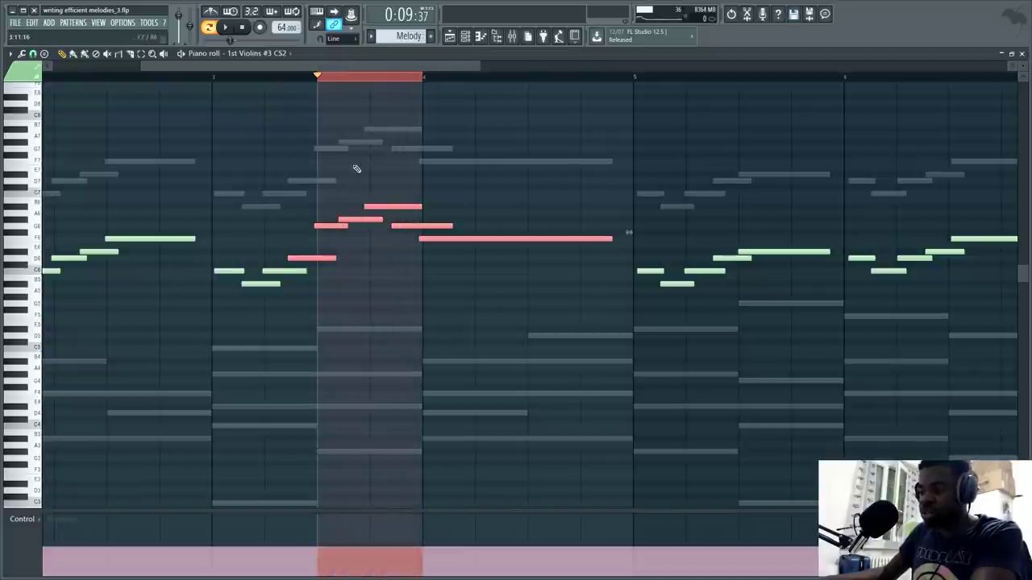
{"action": "left_click", "coordinate": [291, 75]}
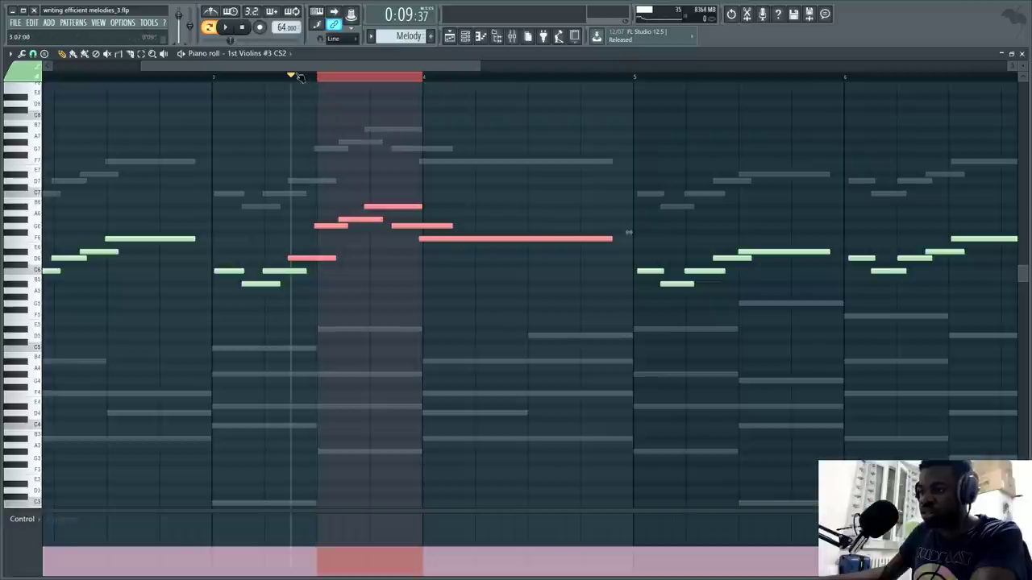
{"action": "left_click", "coordinate": [220, 77]}
{"action": "key", "text": "space"}
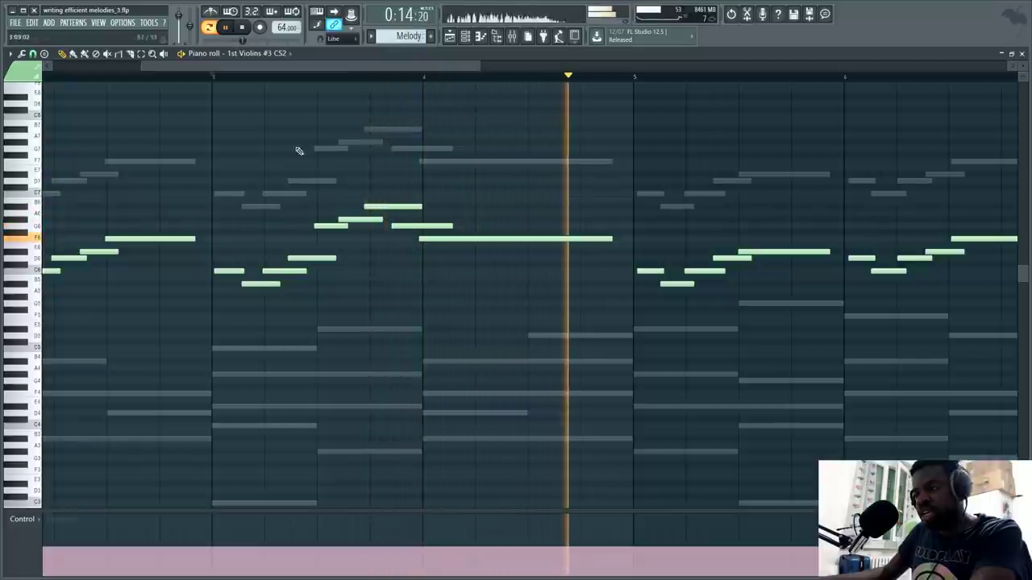
{"action": "key", "text": "space"}
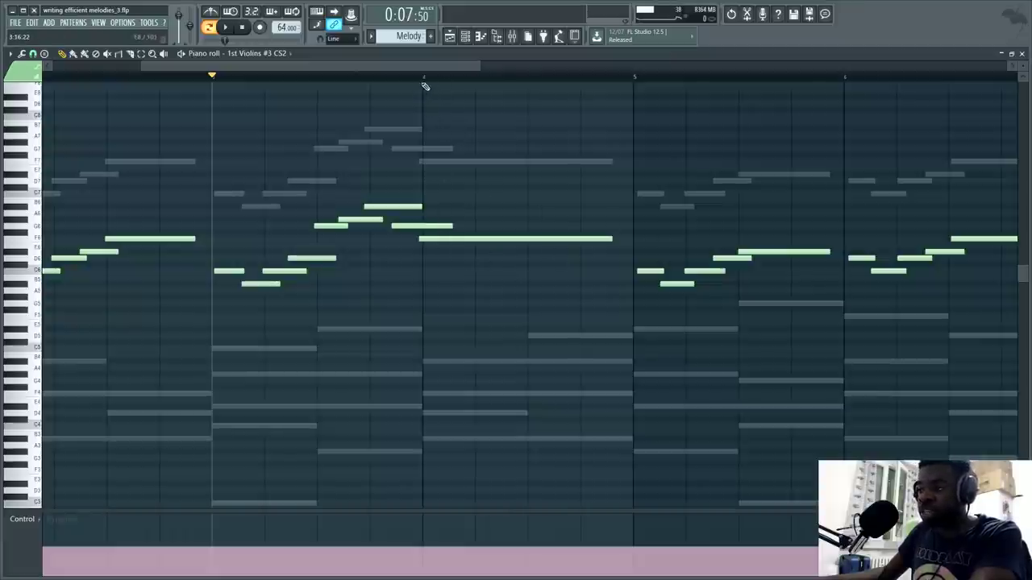
- Reset playback to the start and move the playhead to bar 2 and on to bar 3 to compare the motif's repetitions
{"action": "scroll", "coordinate": [380, 132], "scroll_direction": "down", "scroll_amount": 2}
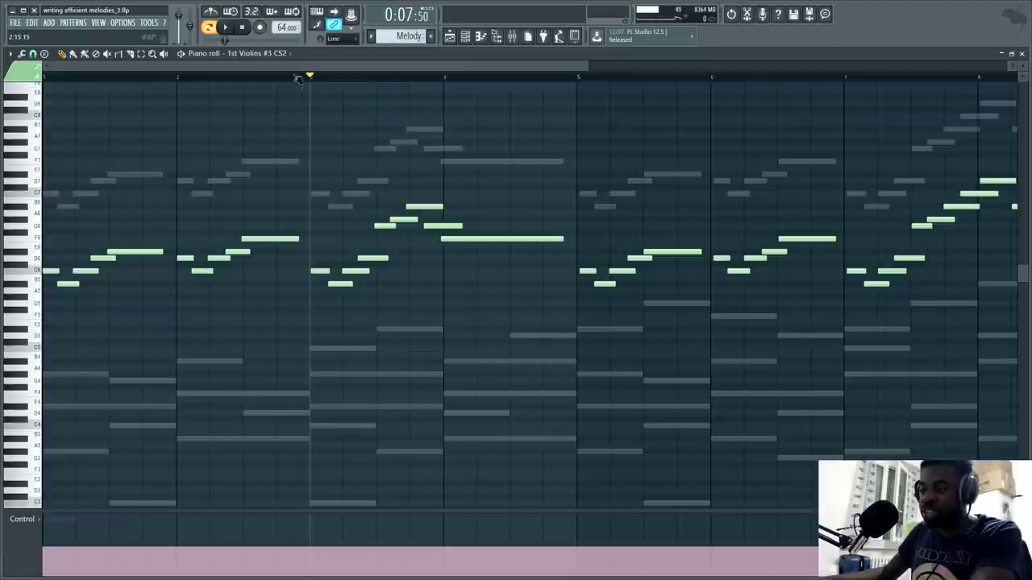
{"action": "key", "text": "space"}
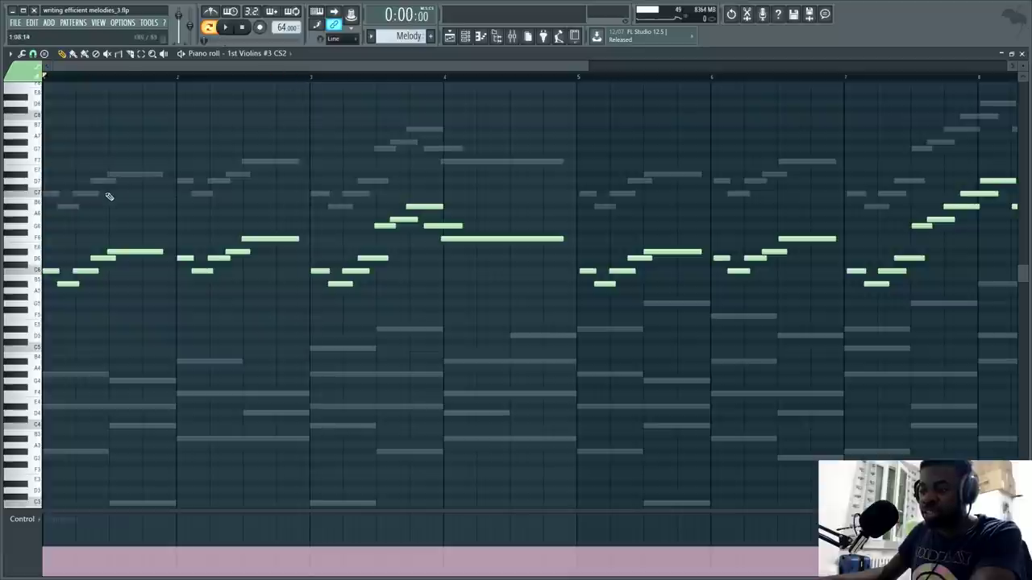
{"action": "left_click", "coordinate": [178, 74]}
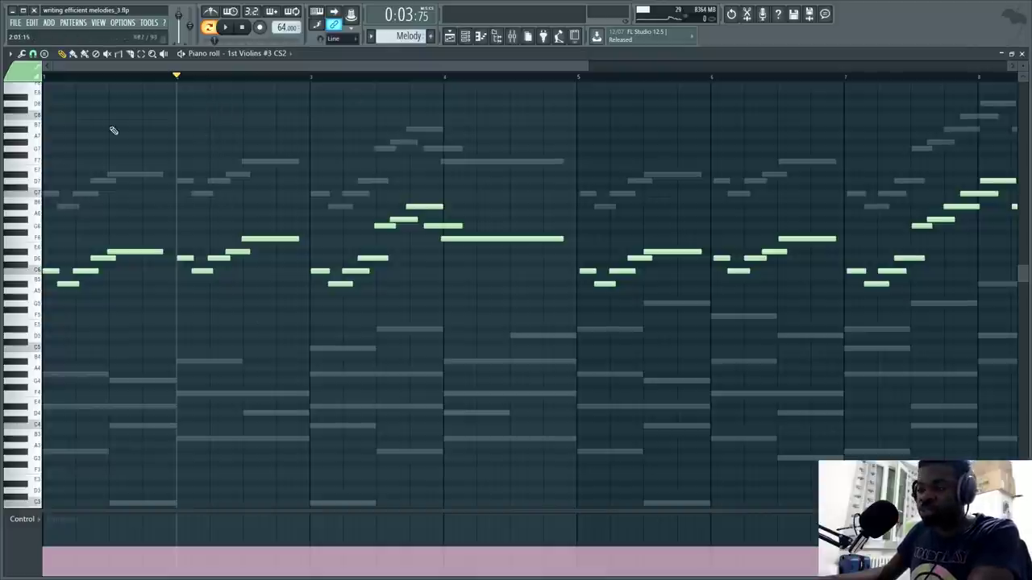
{"action": "scroll", "coordinate": [298, 71], "scroll_direction": "right", "scroll_amount": 1}
{"action": "left_click", "coordinate": [264, 76]}
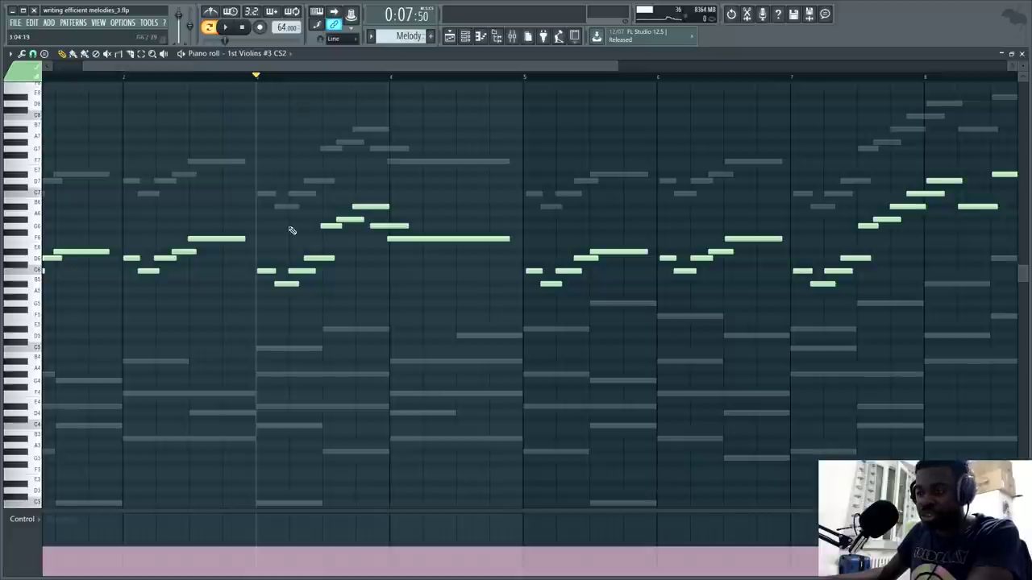
- Highlight the first half of bar 3, clear it and highlight the second half of the bar to compare both phrases
{"action": "left_click_drag", "start_coordinate": [258, 79], "coordinate": [328, 76]}
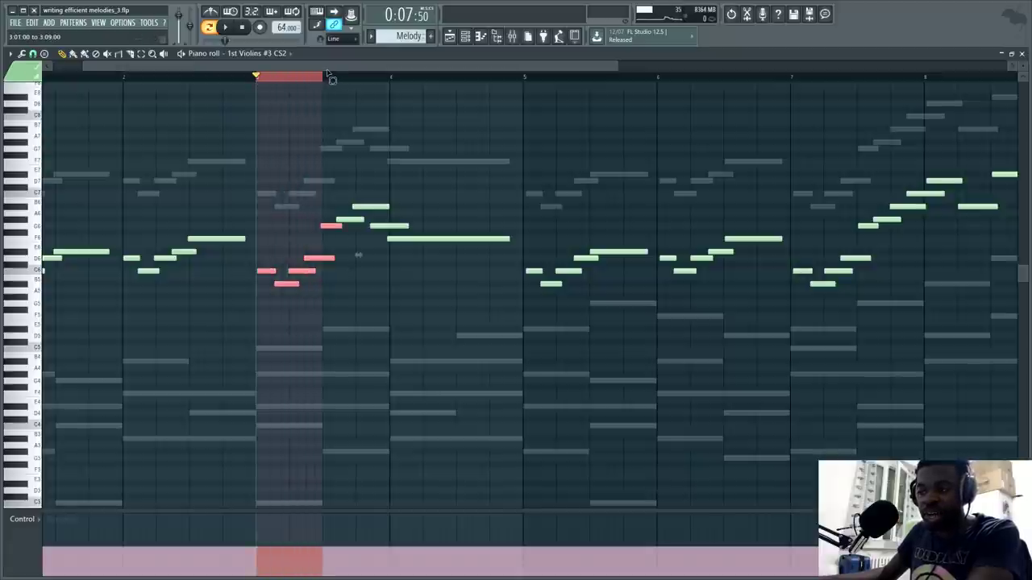
{"action": "left_click", "coordinate": [278, 77]}
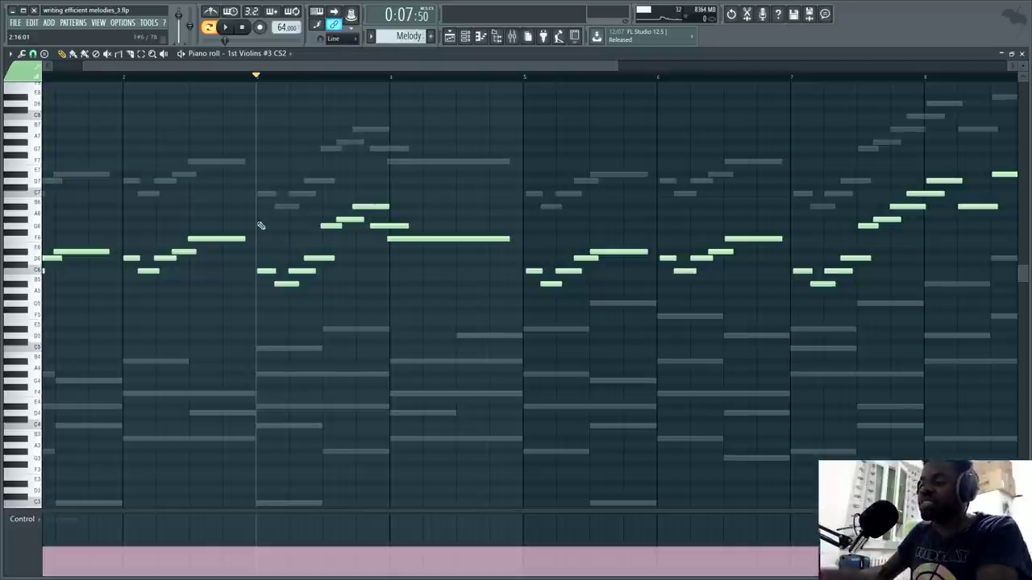
{"action": "left_click_drag", "start_coordinate": [324, 79], "coordinate": [391, 99]}
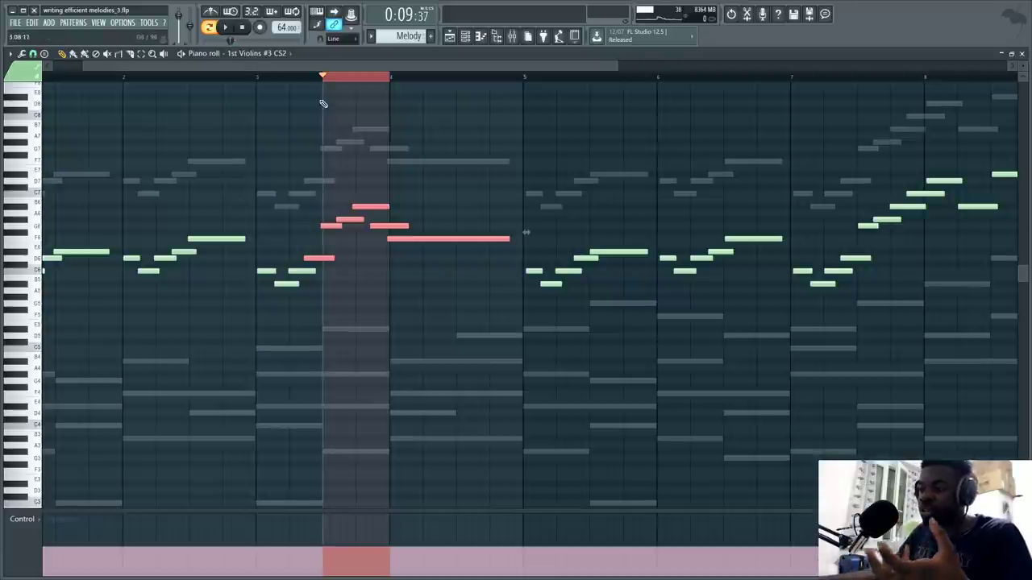
- Clear the highlight over the second half of bar 3, highlight bar 4, and select the notes leading from bar 3 into bar 4
{"action": "left_click", "coordinate": [324, 80]}
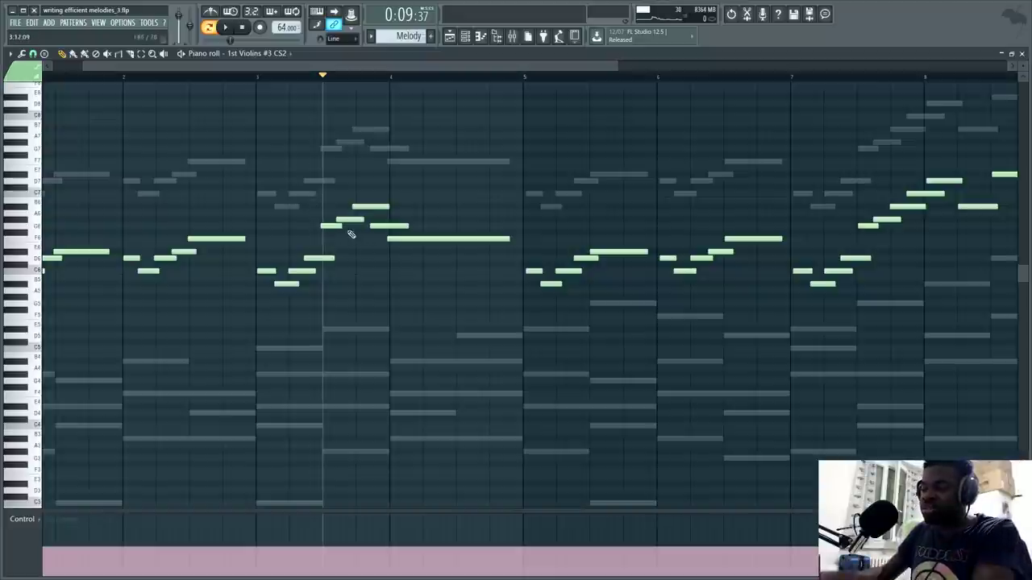
{"action": "left_click_drag", "start_coordinate": [394, 80], "coordinate": [523, 86]}
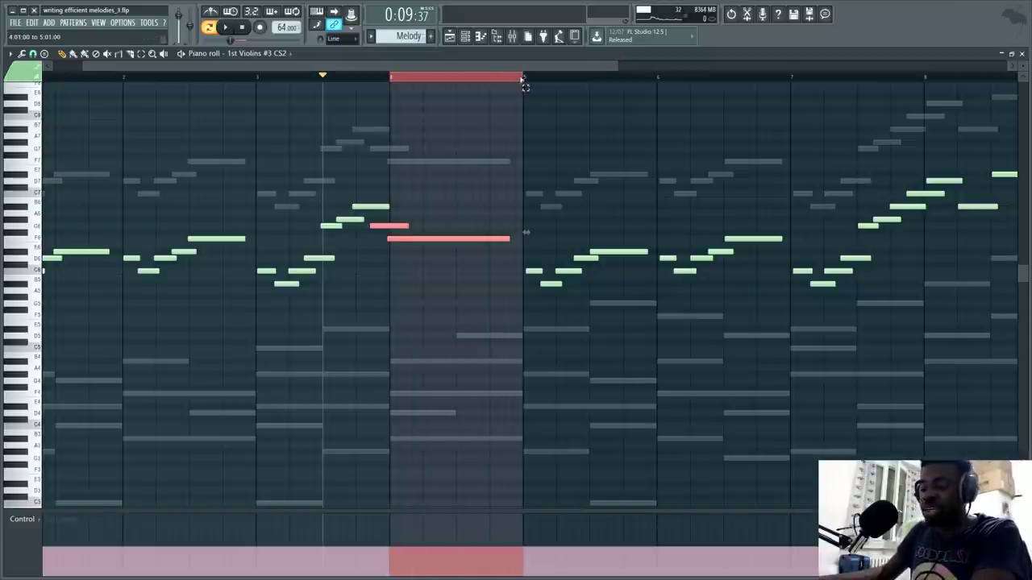
{"action": "left_click", "coordinate": [442, 85]}
{"action": "scroll", "coordinate": [224, 159], "scroll_direction": "down", "scroll_amount": 3}
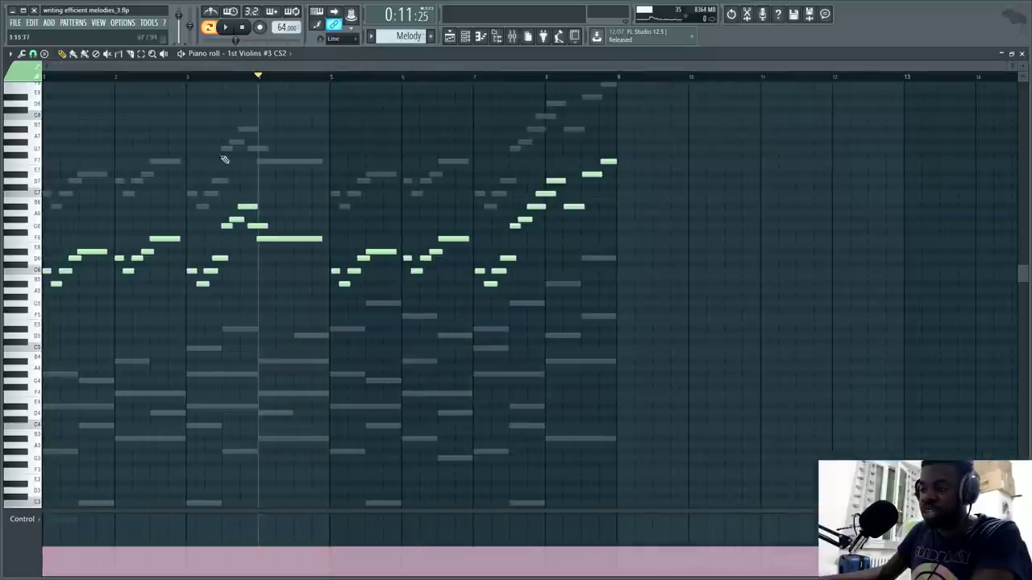
{"action": "left_click_drag", "start_coordinate": [238, 202], "coordinate": [266, 242]}
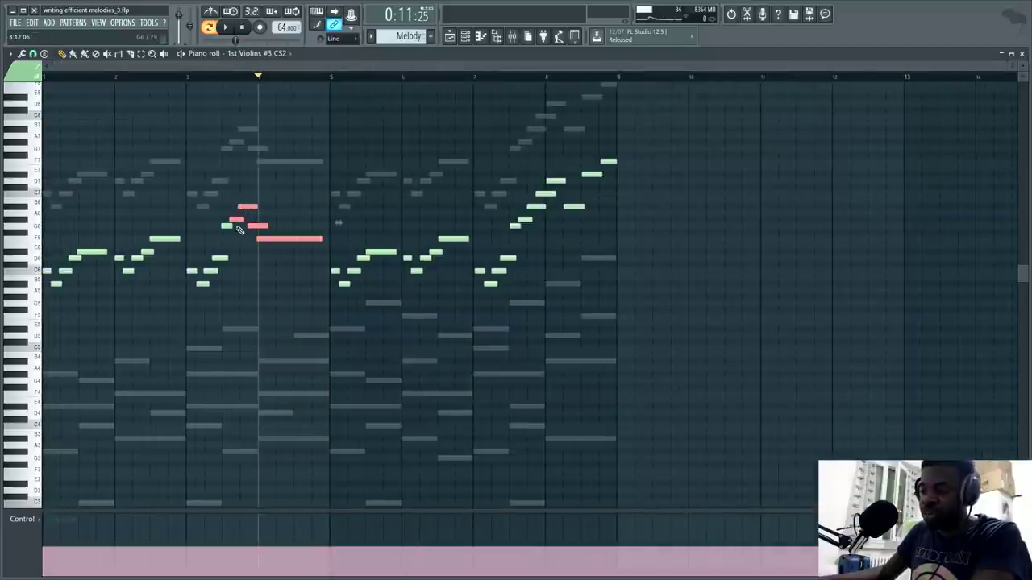
- Deselect the notes and play the melody from the start of bar 5 into the middle of bar 7
{"action": "left_click", "coordinate": [330, 76]}
{"action": "key", "text": "ctrl+d"}
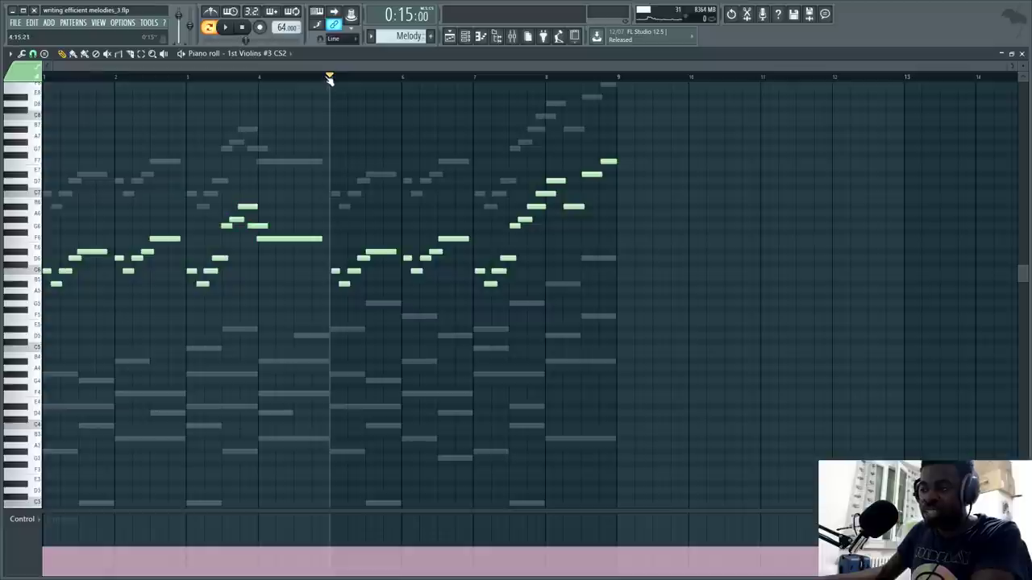
{"action": "scroll", "coordinate": [330, 75], "scroll_direction": "up", "scroll_amount": 3}
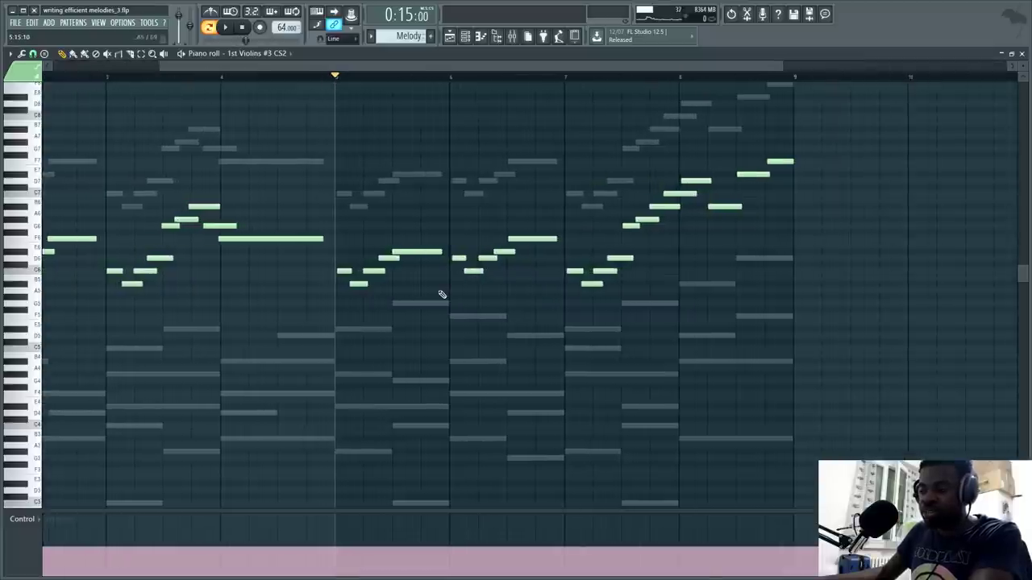
{"action": "key", "text": "space"}
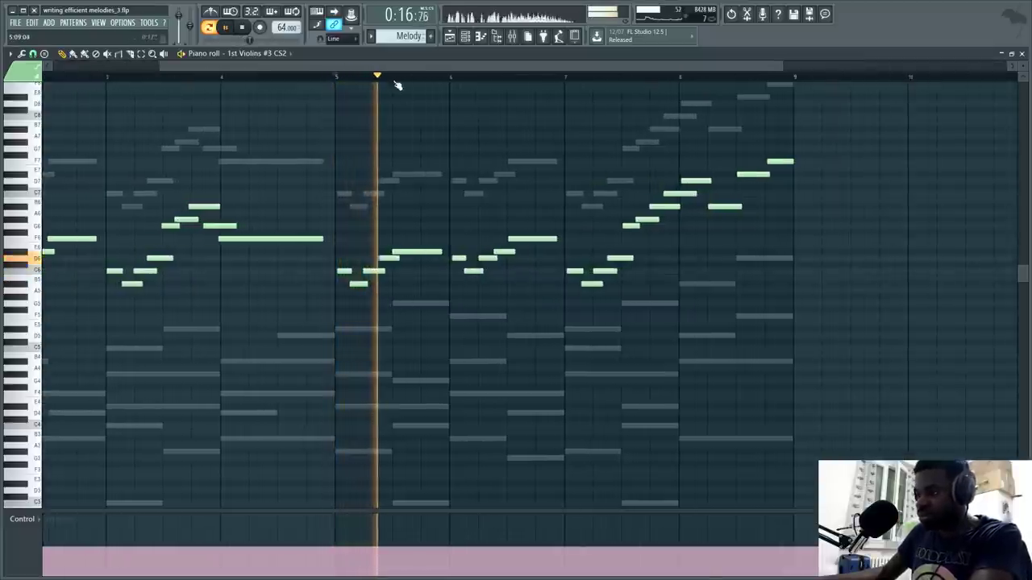
{"action": "left_click_drag", "start_coordinate": [397, 65], "coordinate": [448, 65]}
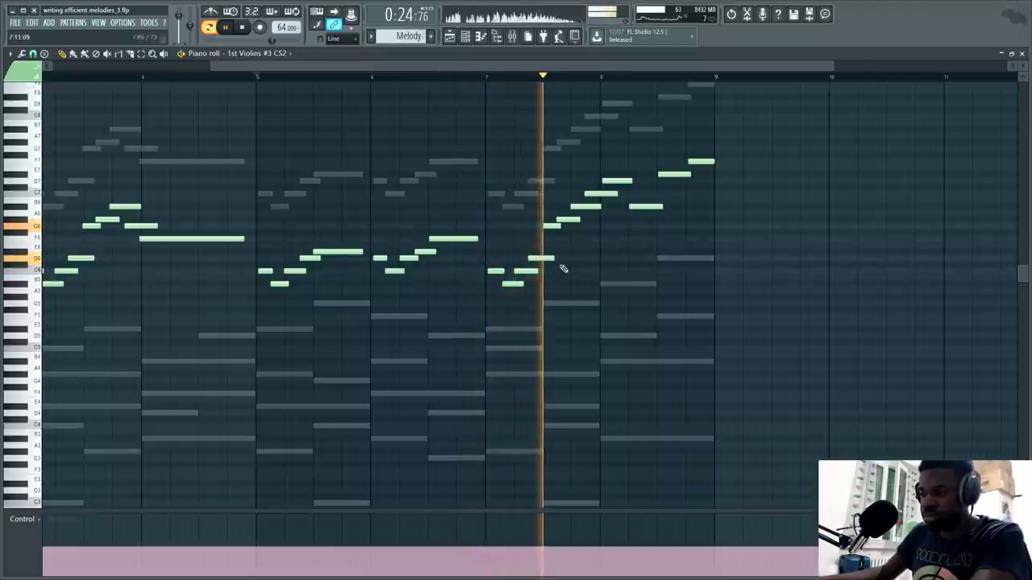
{"action": "key", "text": "space"}
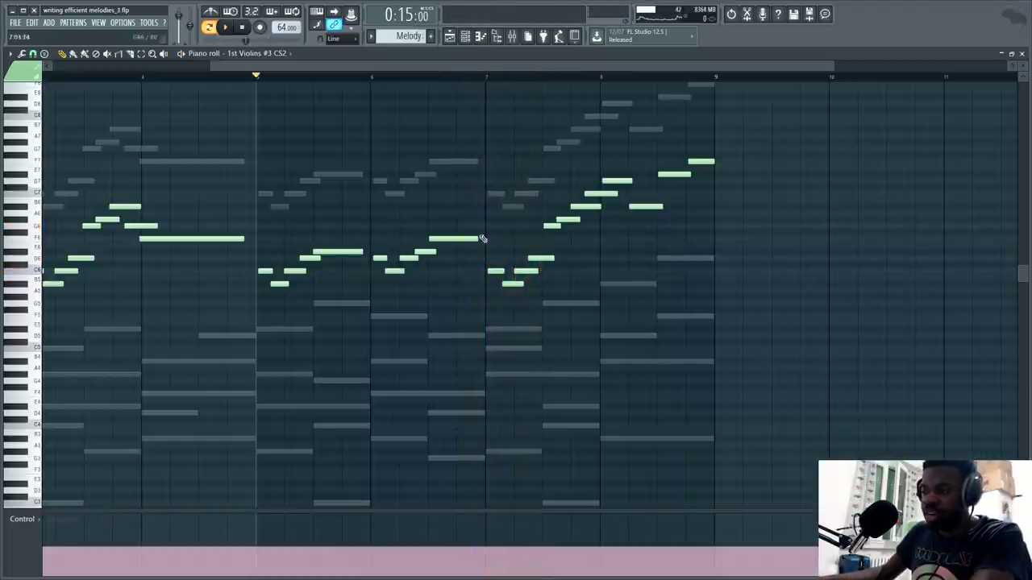
- Compare the bar 3 phrase with bars 7 and 8, placing the playhead at the start of bar 7
{"action": "left_click_drag", "start_coordinate": [508, 71], "coordinate": [450, 73]}
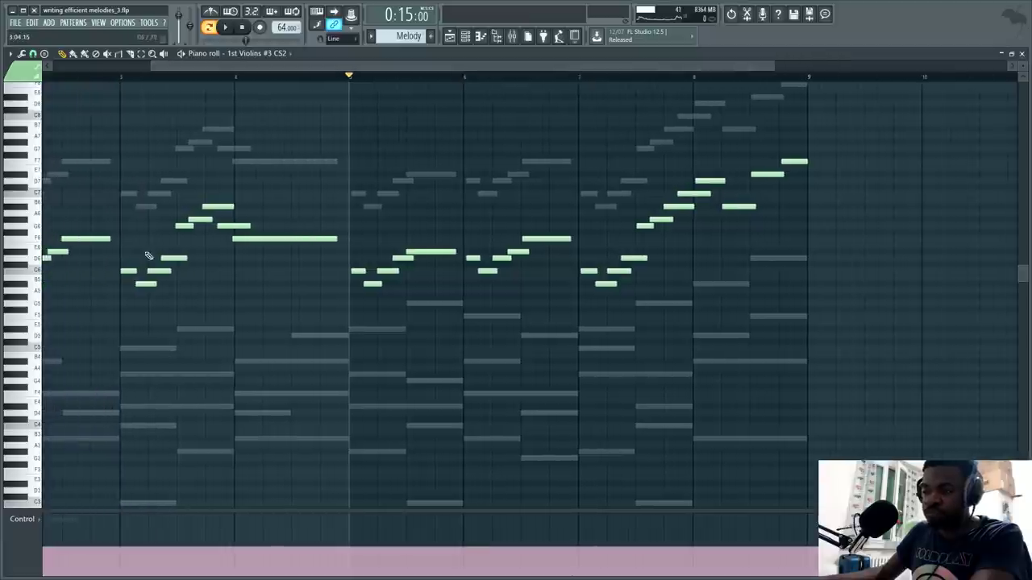
{"action": "left_click_drag", "start_coordinate": [657, 66], "coordinate": [681, 68]}
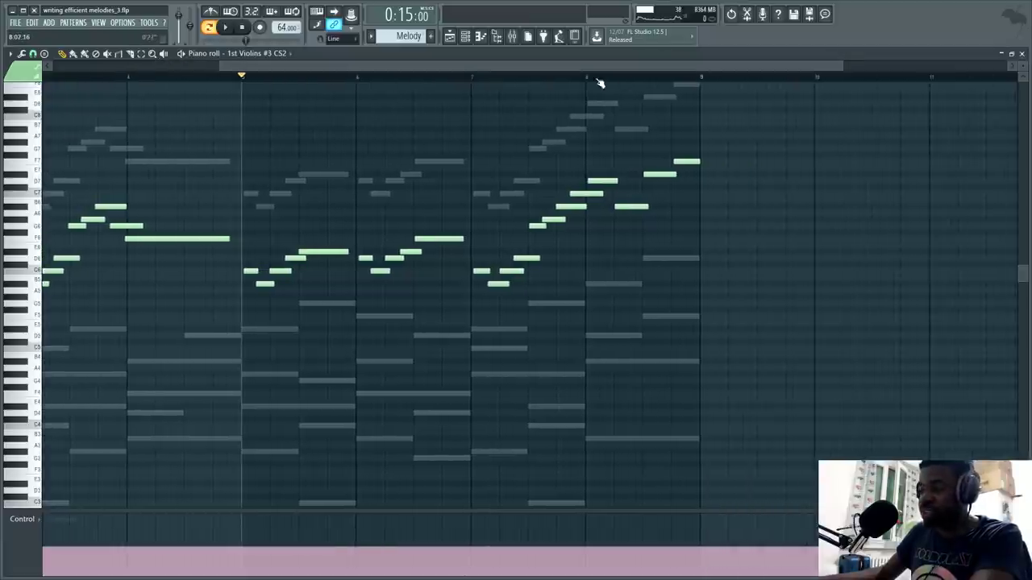
{"action": "scroll", "coordinate": [598, 81], "scroll_direction": "up", "scroll_amount": 3}
{"action": "left_click", "coordinate": [359, 75]}
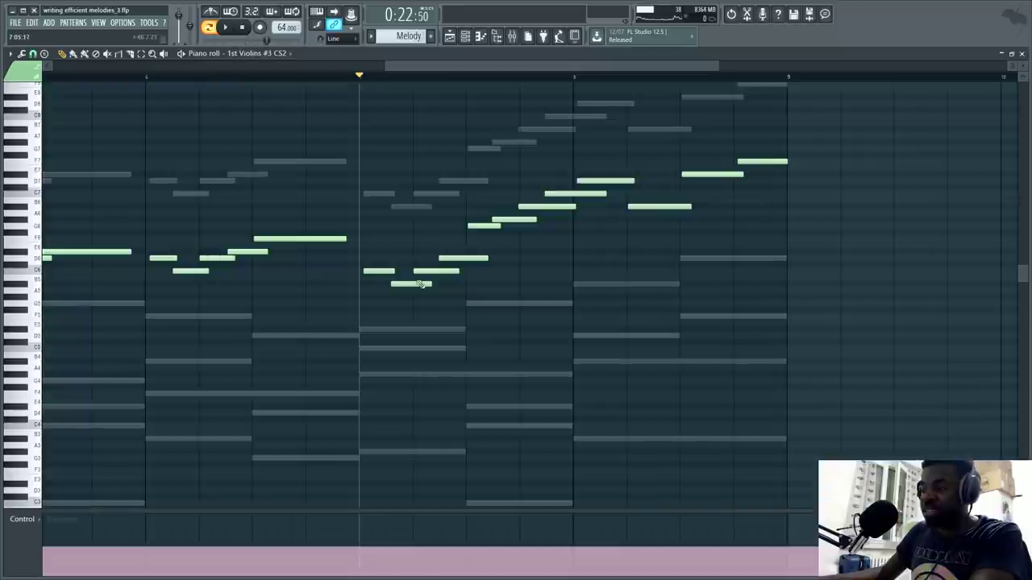
{"action": "scroll", "coordinate": [491, 295], "scroll_direction": "up", "scroll_amount": 2}
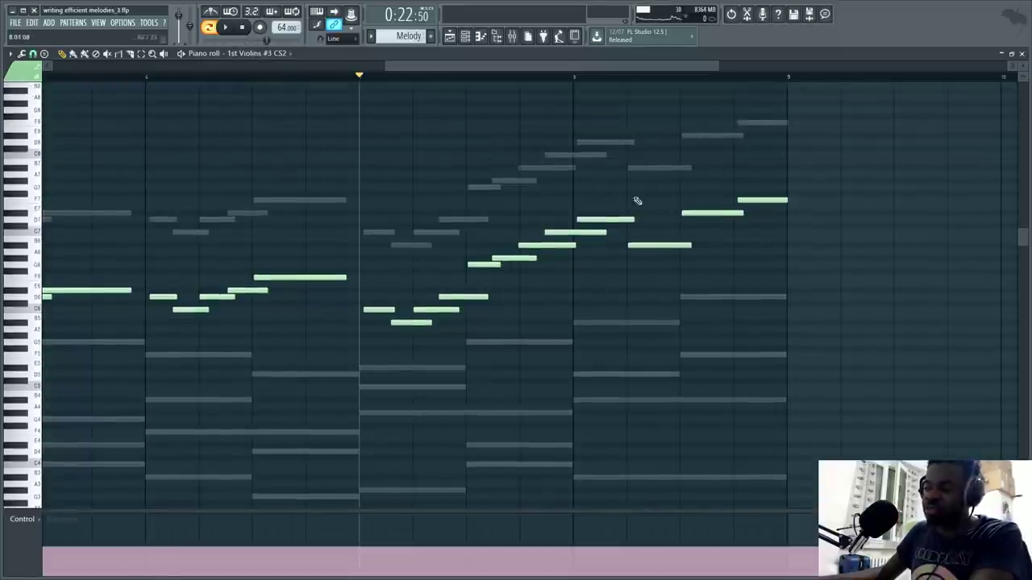
{"action": "scroll", "coordinate": [549, 73], "scroll_direction": "down", "scroll_amount": 4}
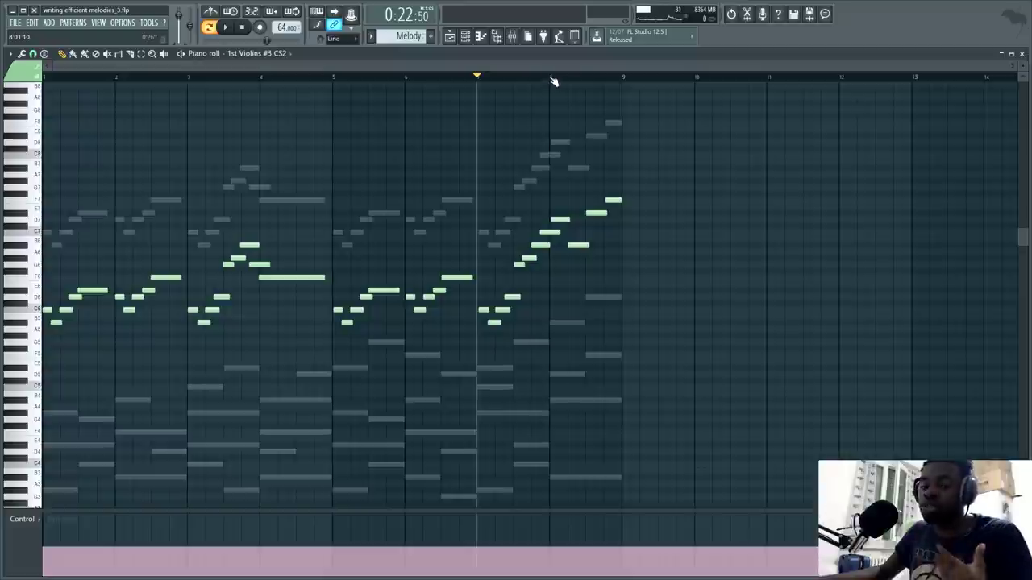
- Play the melody from the start of bar 7 until late in bar 8
{"action": "scroll", "coordinate": [569, 88], "scroll_direction": "up", "scroll_amount": 2}
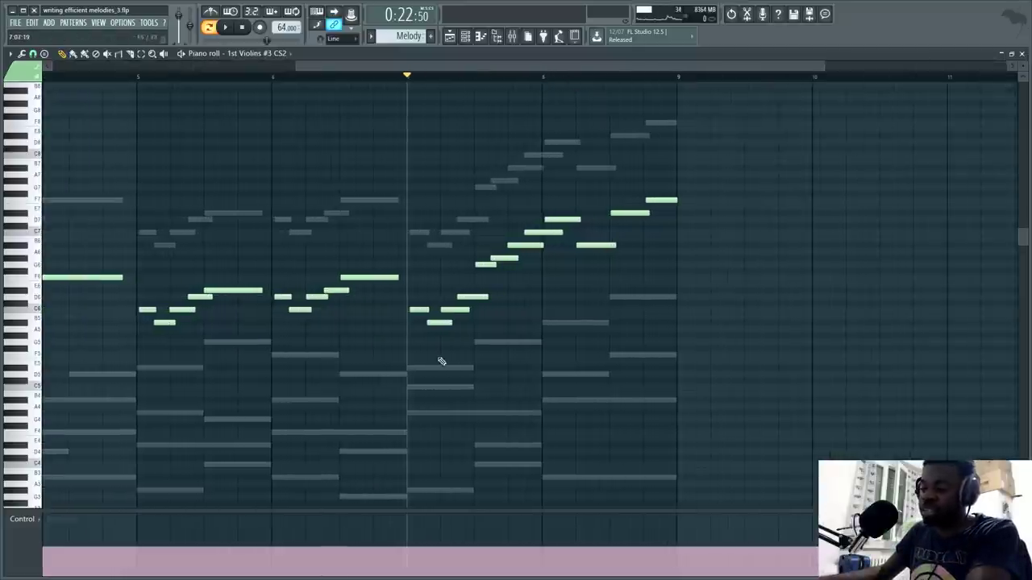
{"action": "key", "text": "space"}
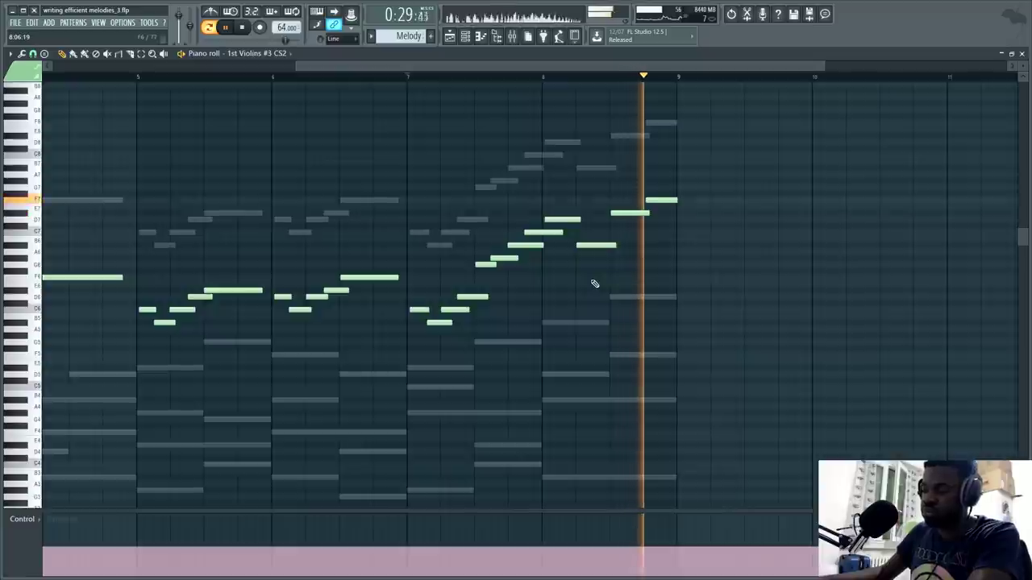
{"action": "key", "text": "space"}
- Review the melody across all eight bars, then solo the Melody A track and open its 1st Violins #3 CS2 part in the piano roll
{"action": "scroll", "coordinate": [647, 83], "scroll_direction": "down", "scroll_amount": 3}
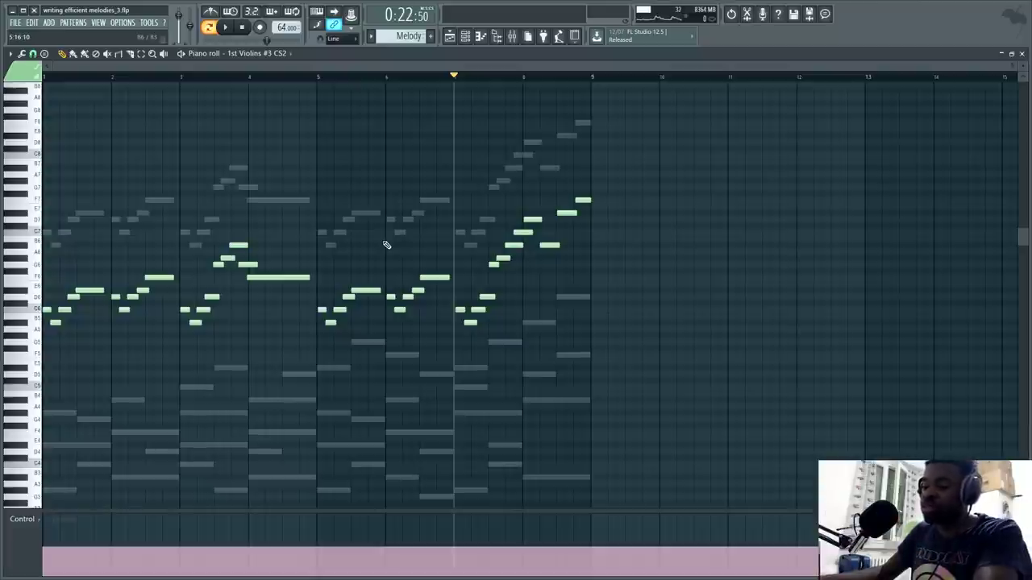
{"action": "scroll", "coordinate": [415, 199], "scroll_direction": "up", "scroll_amount": 3}
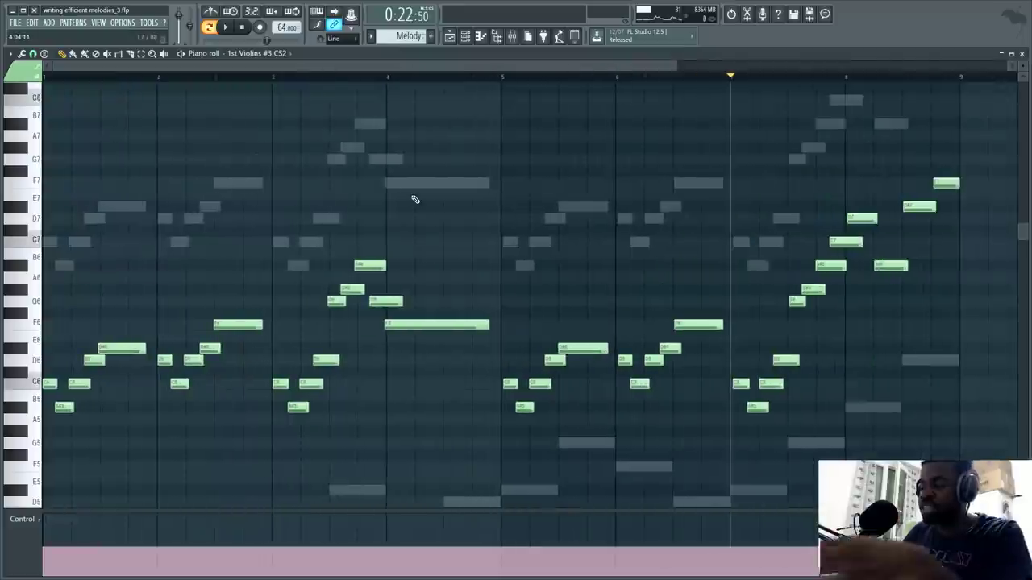
{"action": "double_click", "coordinate": [488, 54]}
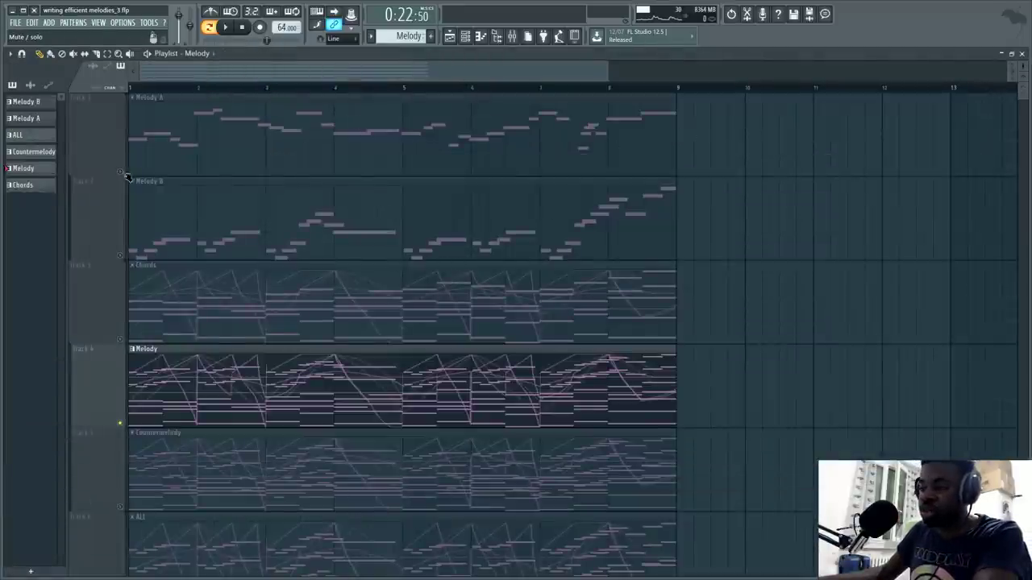
{"action": "left_click", "coordinate": [226, 94]}
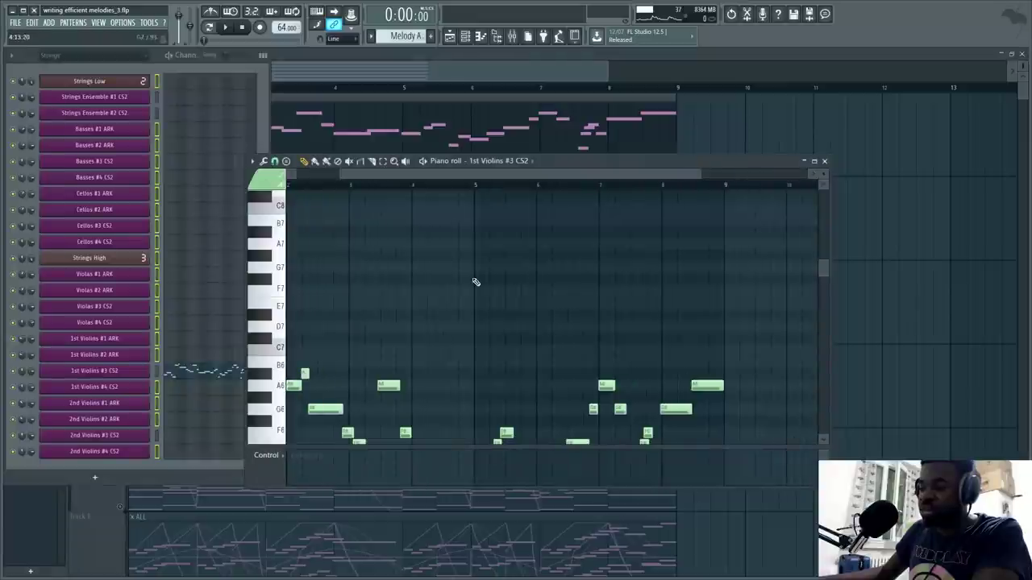
- Examine the pitch range and leaps of the Melody A notes, especially between bars 1 and 2
{"action": "scroll", "coordinate": [475, 281], "scroll_direction": "down", "scroll_amount": 3}
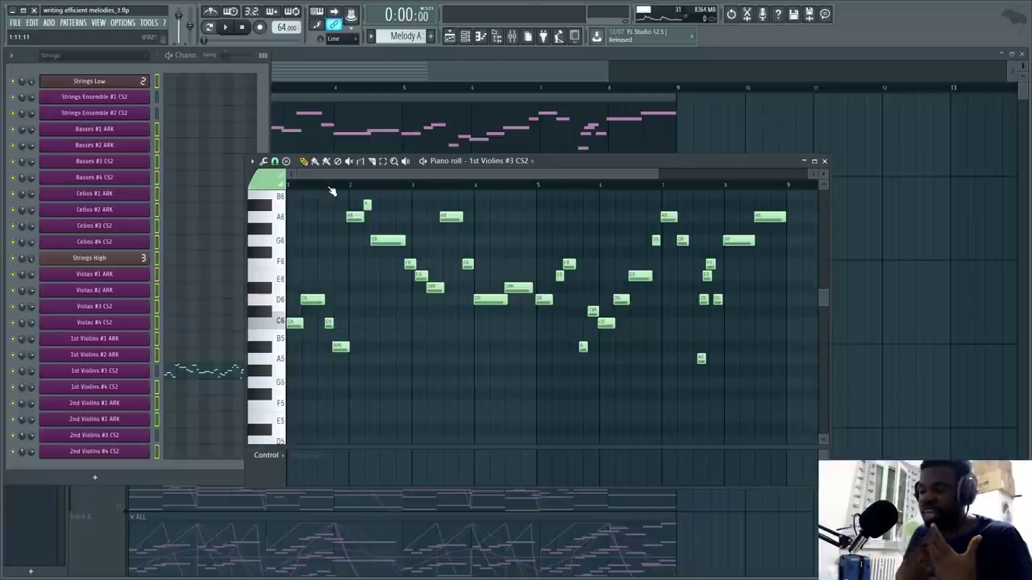
{"action": "scroll", "coordinate": [368, 302], "scroll_direction": "up", "scroll_amount": 3}
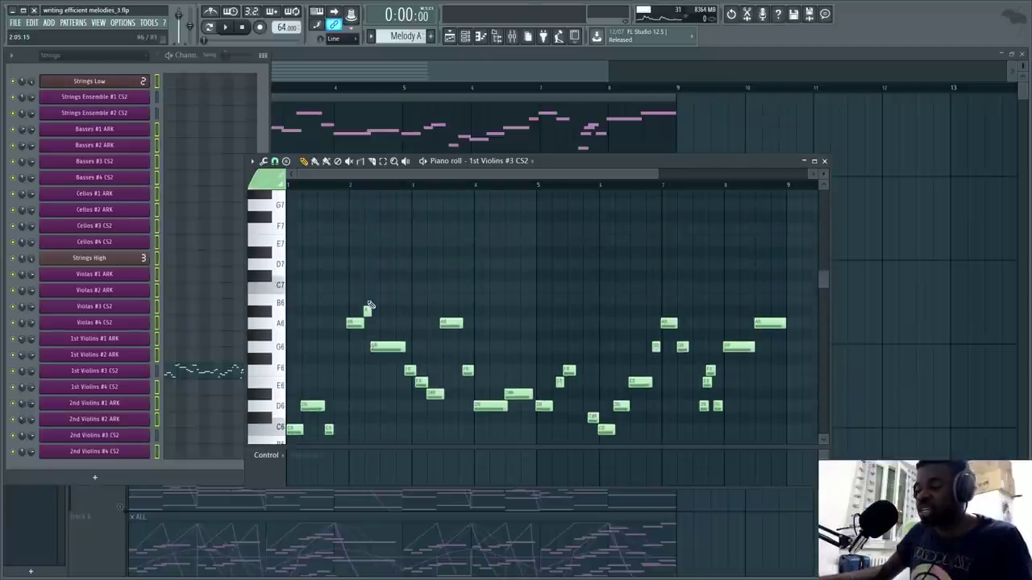
{"action": "scroll", "coordinate": [368, 305], "scroll_direction": "down", "scroll_amount": 2}
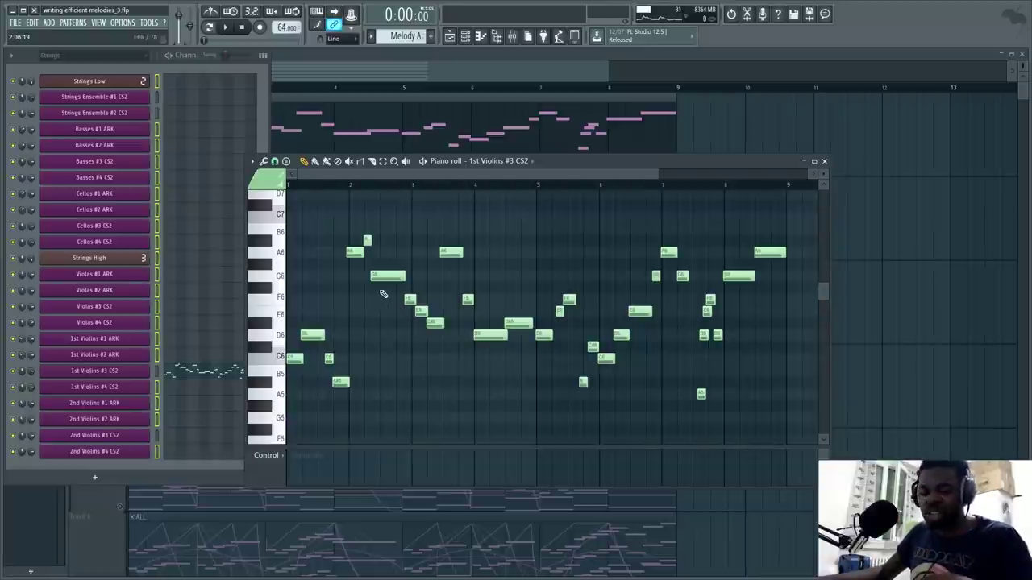
{"action": "scroll", "coordinate": [364, 294], "scroll_direction": "down", "scroll_amount": 1}
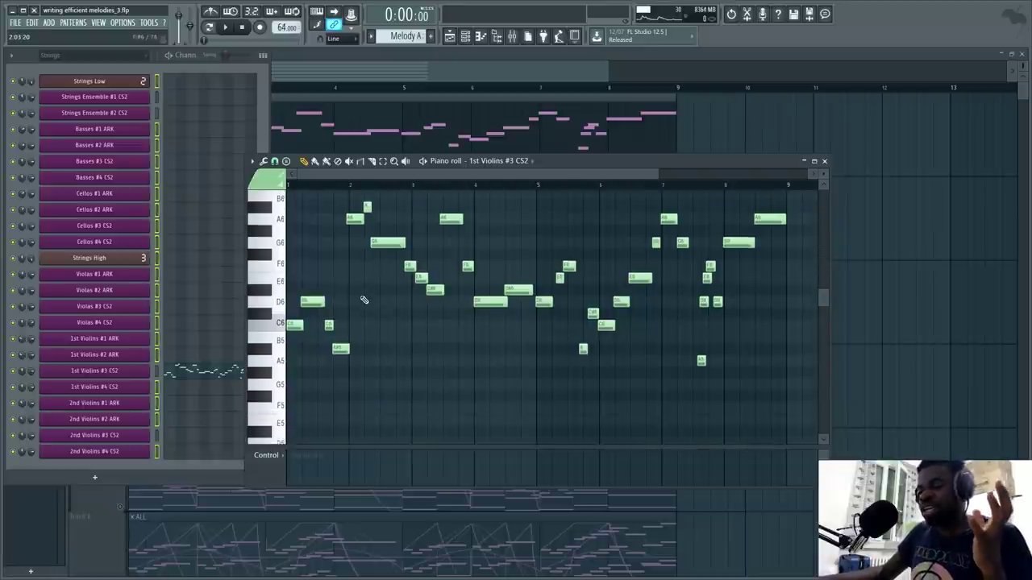
{"action": "scroll", "coordinate": [365, 300], "scroll_direction": "up", "scroll_amount": 1}
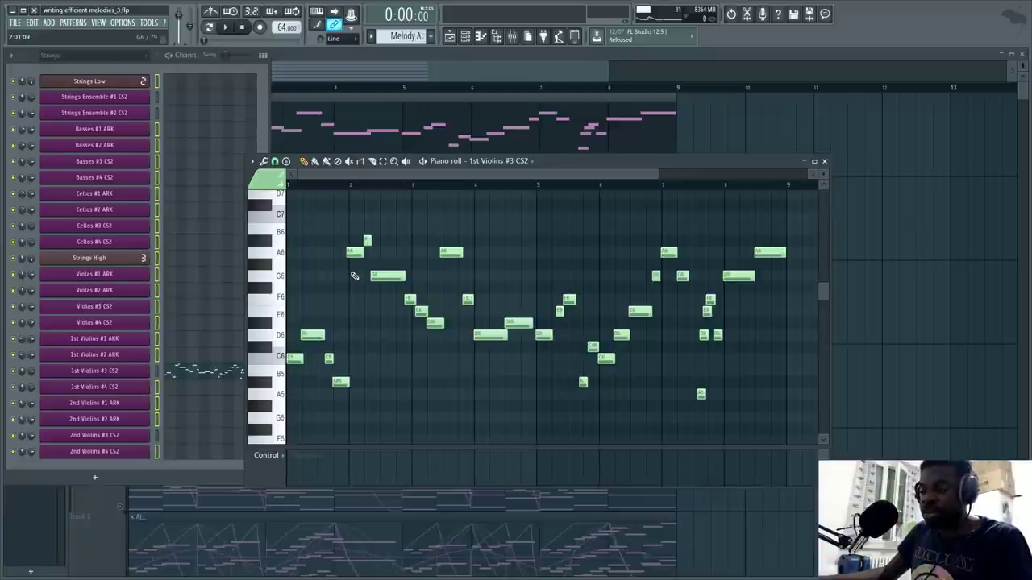
{"action": "scroll", "coordinate": [333, 265], "scroll_direction": "down", "scroll_amount": 2}
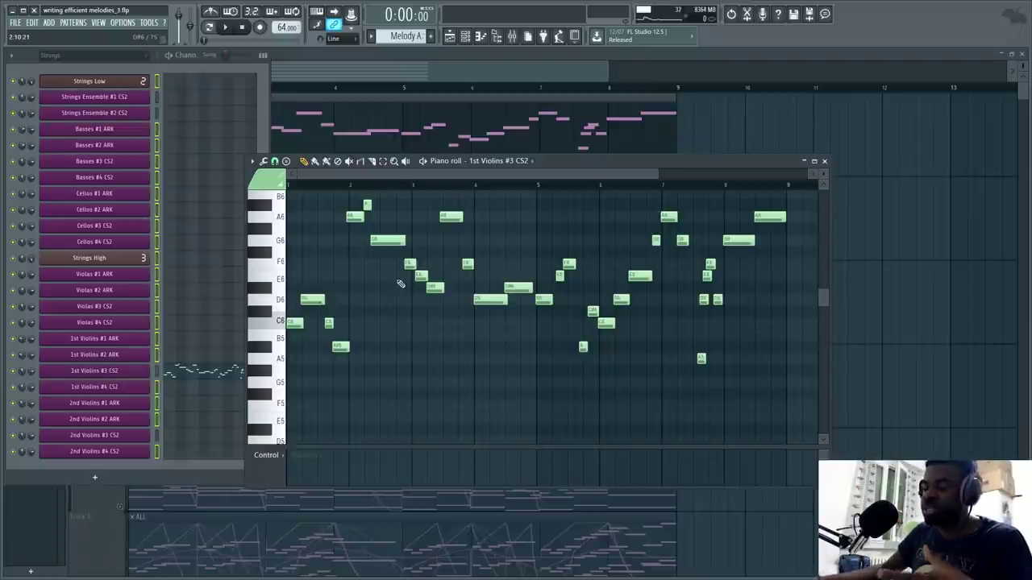
{"action": "scroll", "coordinate": [371, 302], "scroll_direction": "up", "scroll_amount": 1}
{"action": "scroll", "coordinate": [368, 303], "scroll_direction": "up", "scroll_amount": 1}
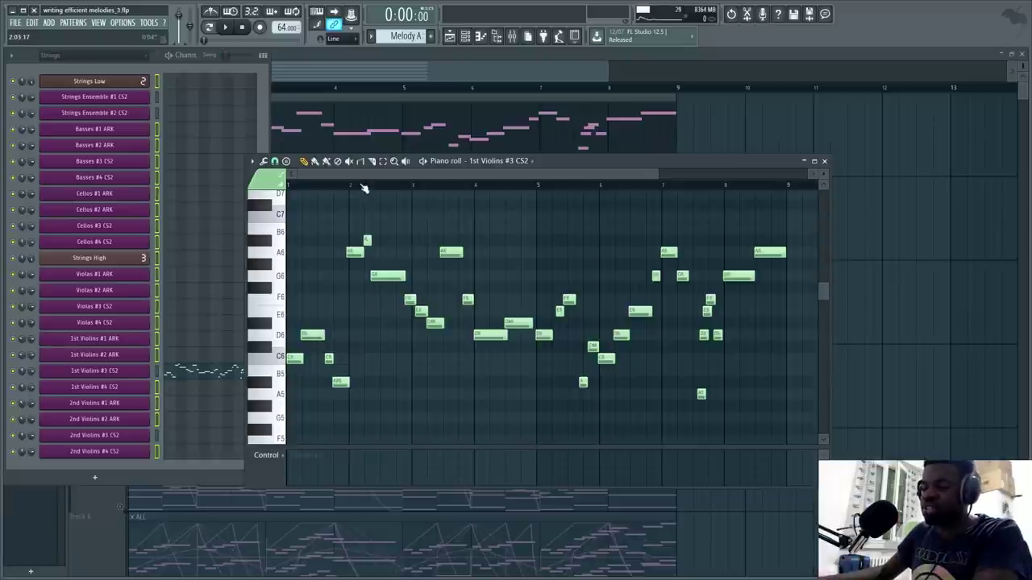
- Play the opening of Melody A up to the start of bar 2 and return to the playlist
{"action": "key", "text": "space"}
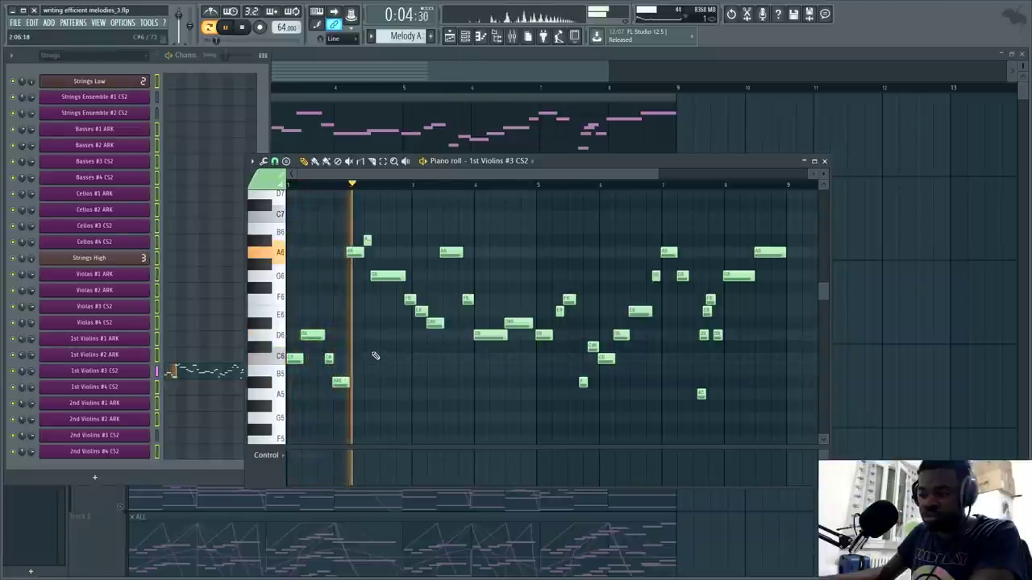
{"action": "key", "text": "space"}
{"action": "left_click", "coordinate": [159, 368]}
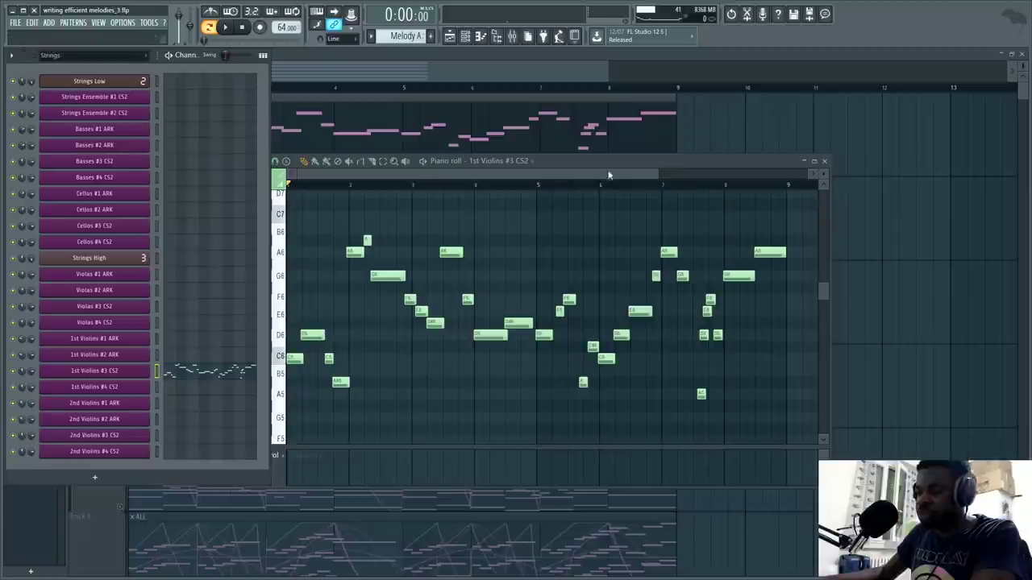
{"action": "left_click", "coordinate": [742, 128]}
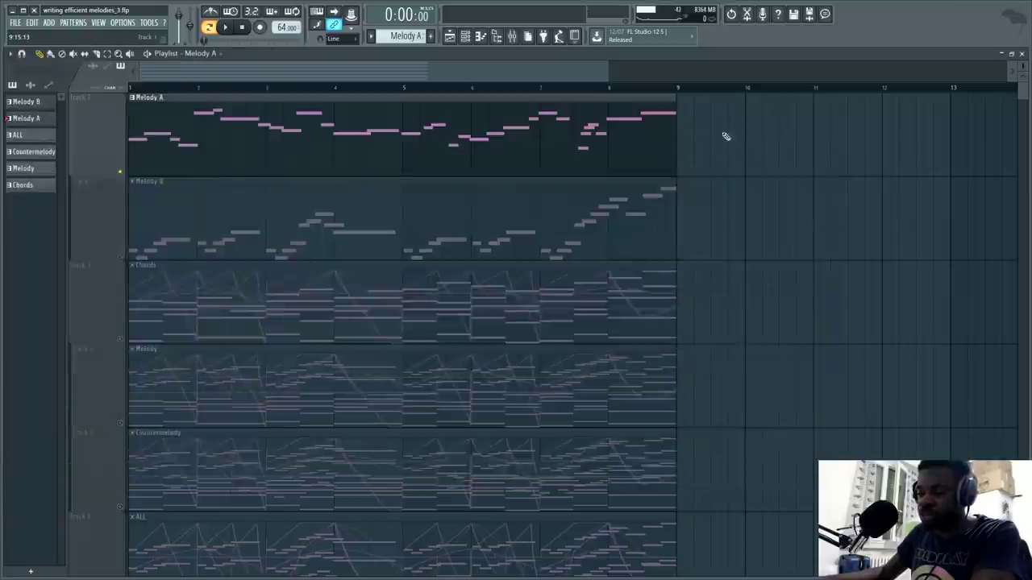
- Unmute the Chords track and play it together with Melody A from within bar 2
{"action": "scroll", "coordinate": [184, 301], "scroll_direction": "down", "scroll_amount": 2}
{"action": "scroll", "coordinate": [134, 269], "scroll_direction": "up", "scroll_amount": 2}
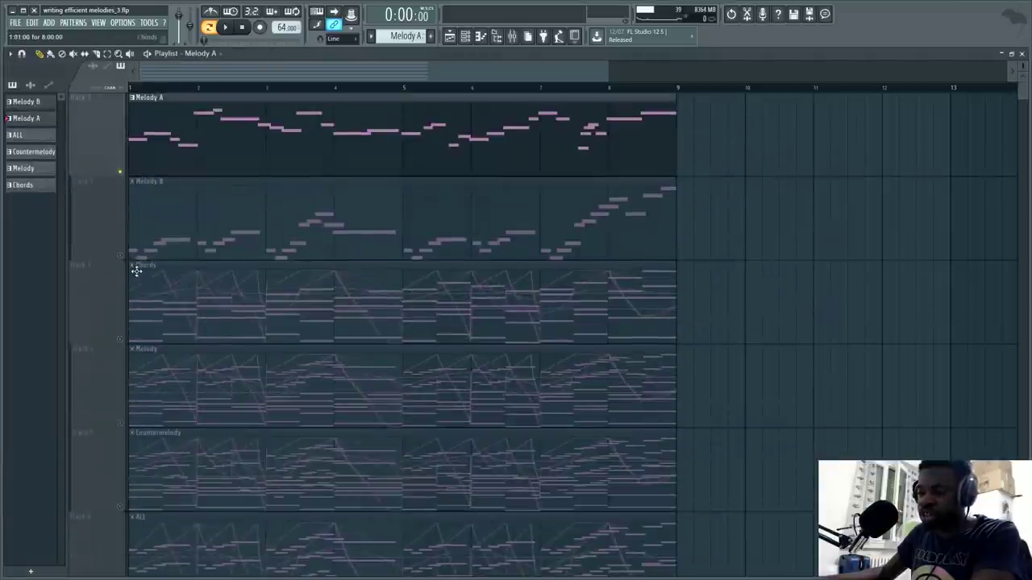
{"action": "left_click", "coordinate": [122, 340]}
{"action": "left_click", "coordinate": [219, 87]}
{"action": "key", "text": "space"}
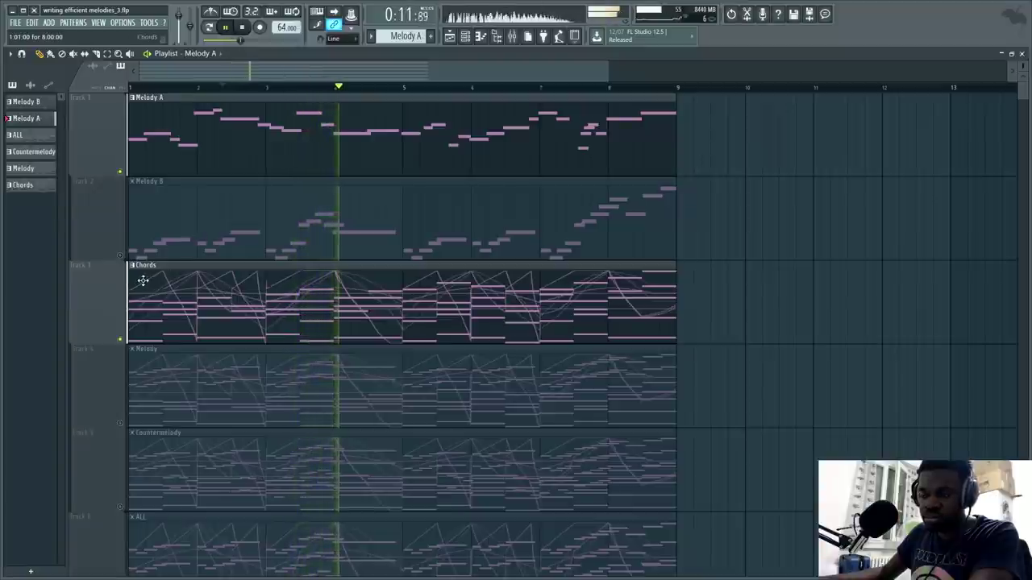
{"action": "key", "text": "space"}
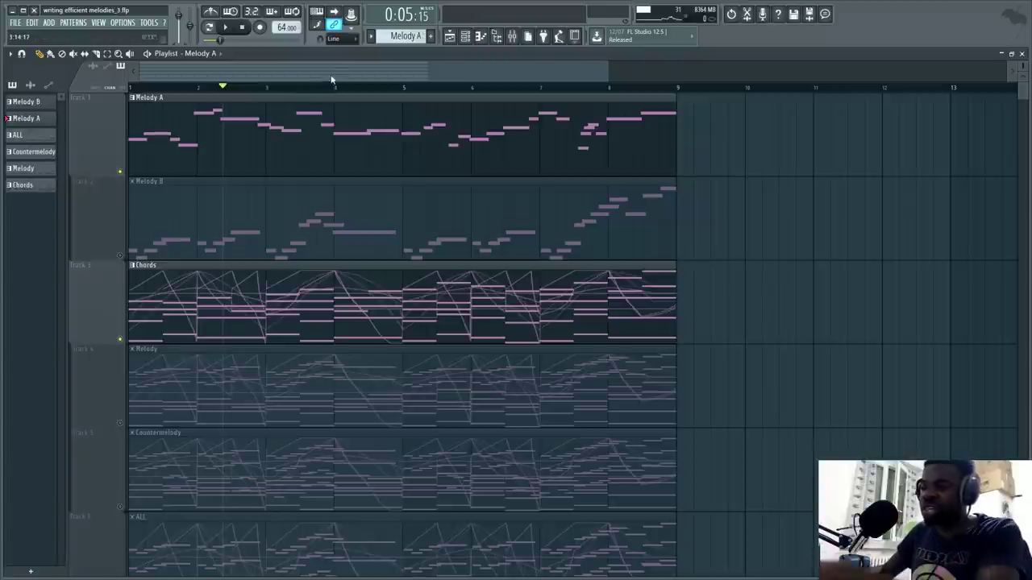
- Mute Melody A, solo the Countermelody track and open its Strings Ensemble #1 CS2 part in the piano roll
{"action": "left_click", "coordinate": [121, 172]}
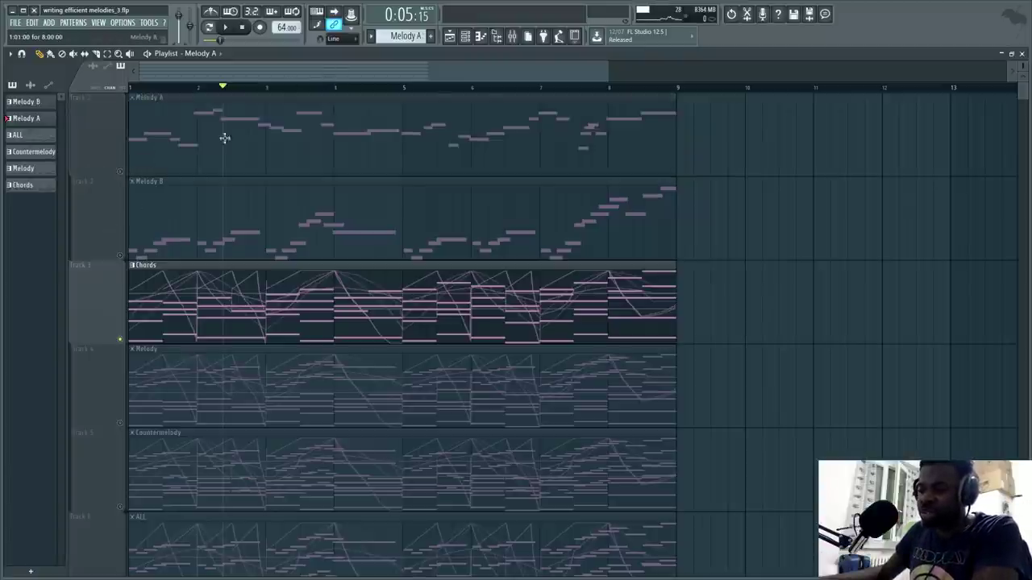
{"action": "scroll", "coordinate": [199, 226], "scroll_direction": "down", "scroll_amount": 2}
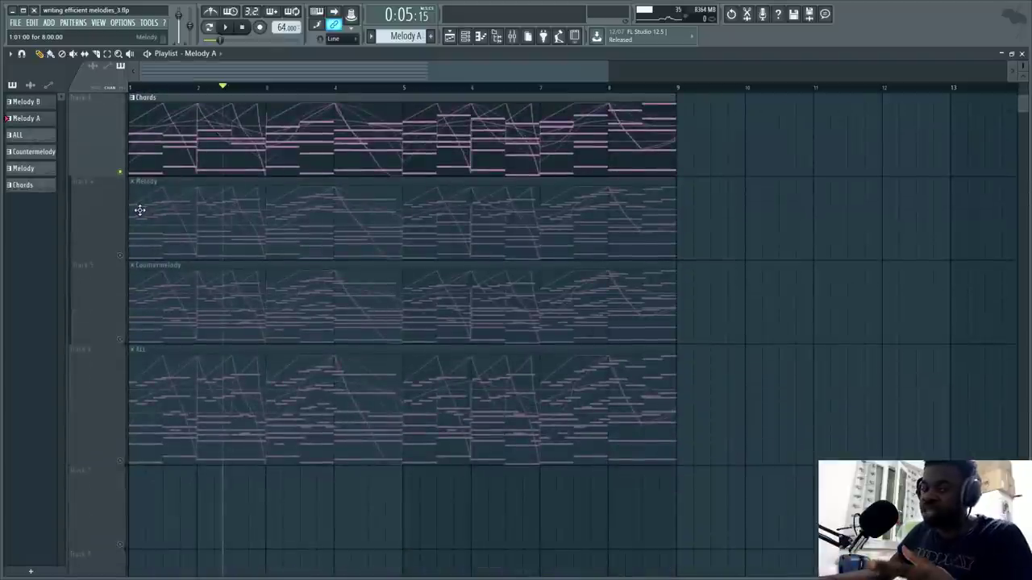
{"action": "right_click", "coordinate": [121, 255]}
{"action": "right_click", "coordinate": [122, 337]}
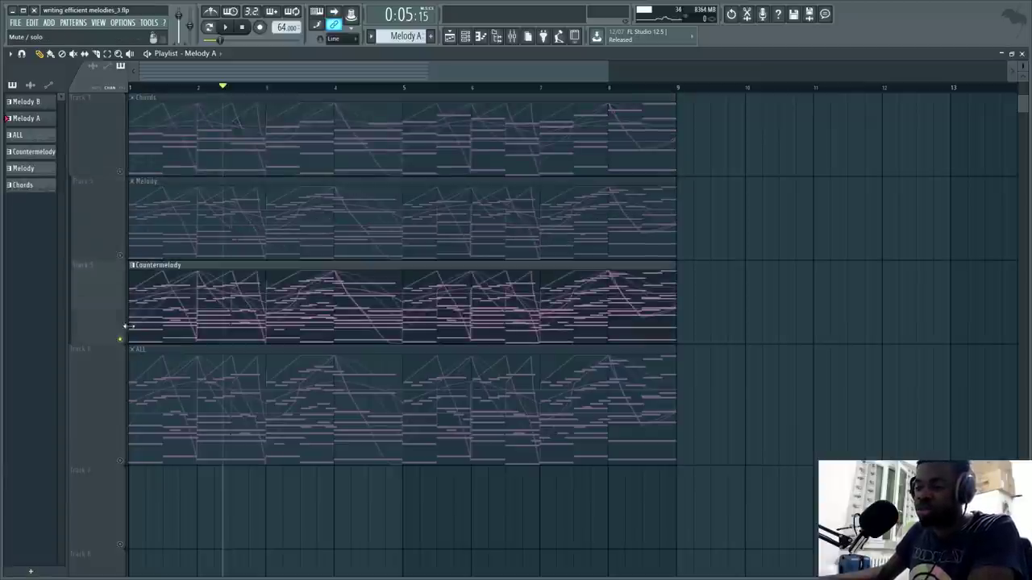
{"action": "double_click", "coordinate": [198, 295]}
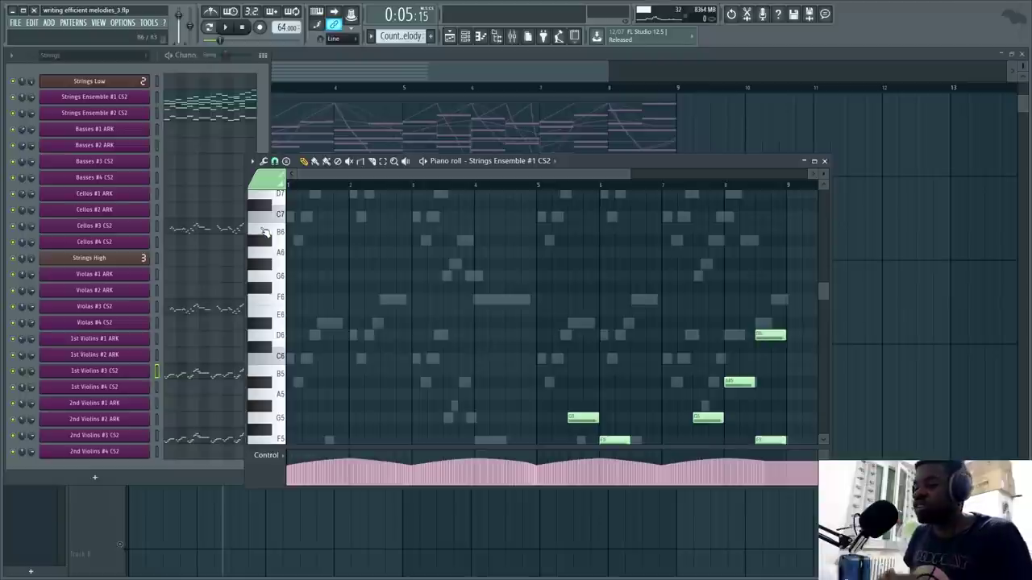
{"action": "scroll", "coordinate": [295, 347], "scroll_direction": "down", "scroll_amount": 4}
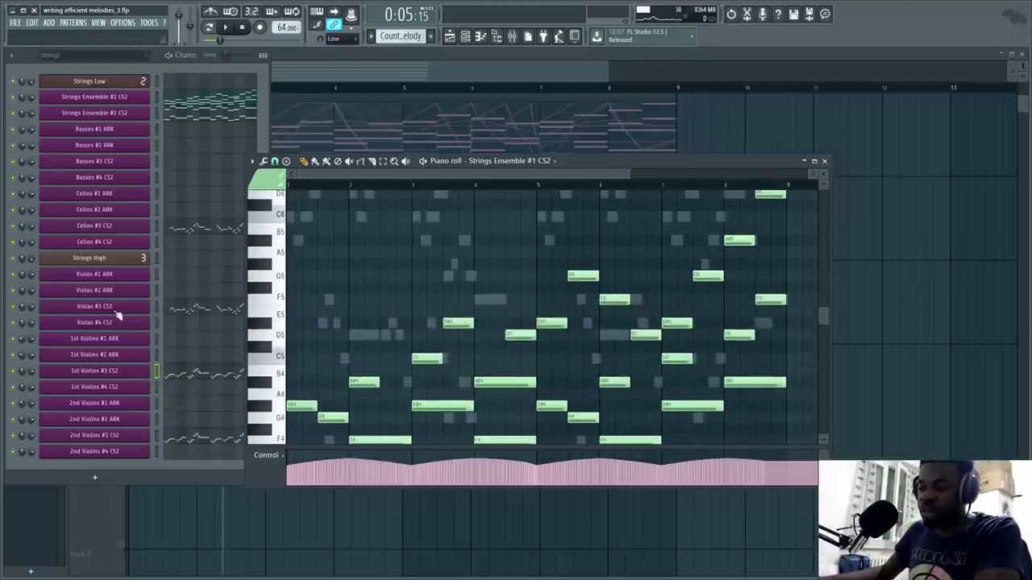
- Isolate the Cellos #3 CS2 and Violas #3 CS2 channels and play the cello countermelody in the piano roll into bar 4
{"action": "left_click", "coordinate": [19, 231]}
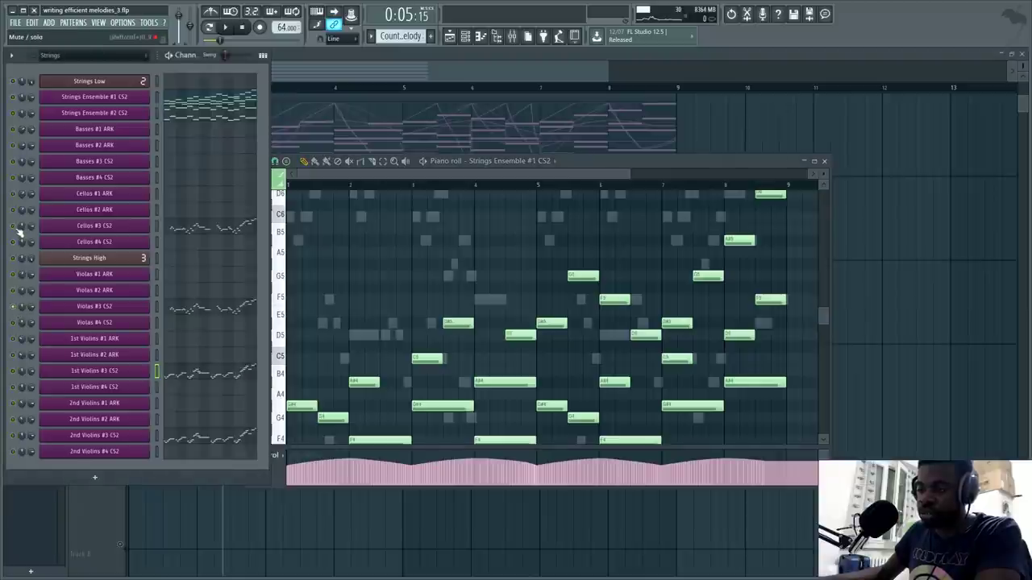
{"action": "left_click", "coordinate": [179, 231]}
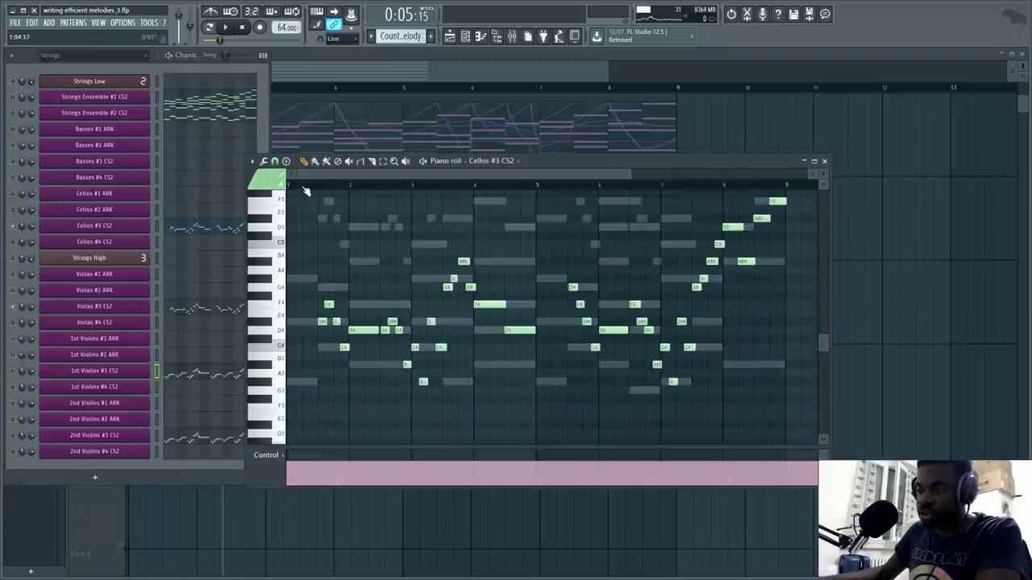
{"action": "key", "text": "space"}
{"action": "scroll", "coordinate": [314, 185], "scroll_direction": "up", "scroll_amount": 2}
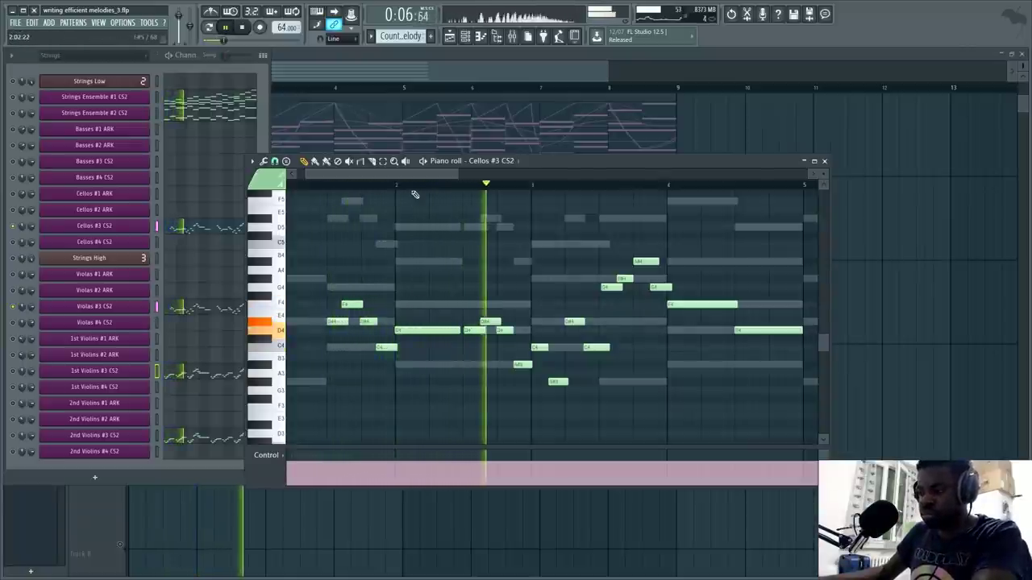
{"action": "left_click_drag", "start_coordinate": [413, 183], "coordinate": [455, 183]}
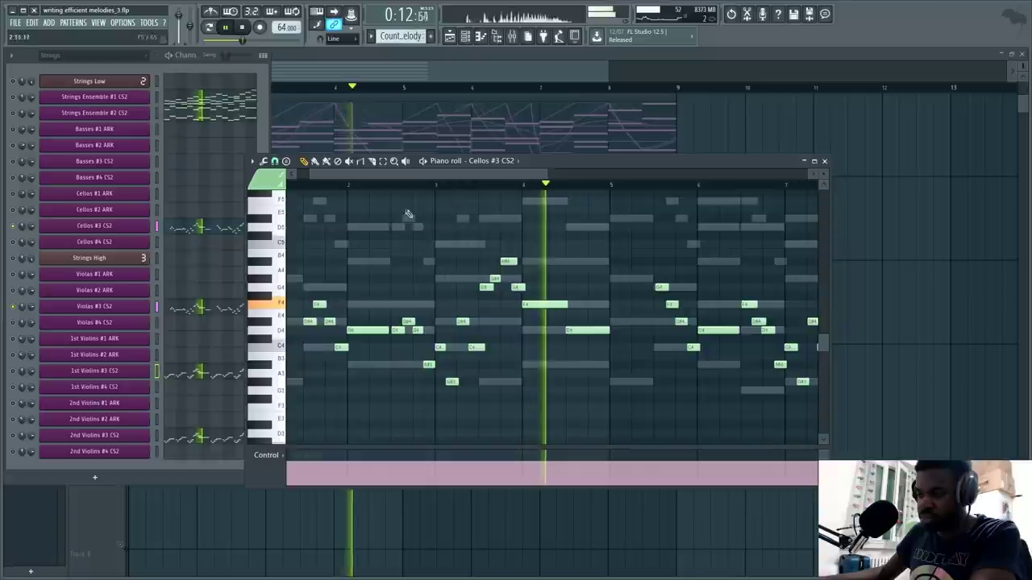
{"action": "key", "text": "space"}
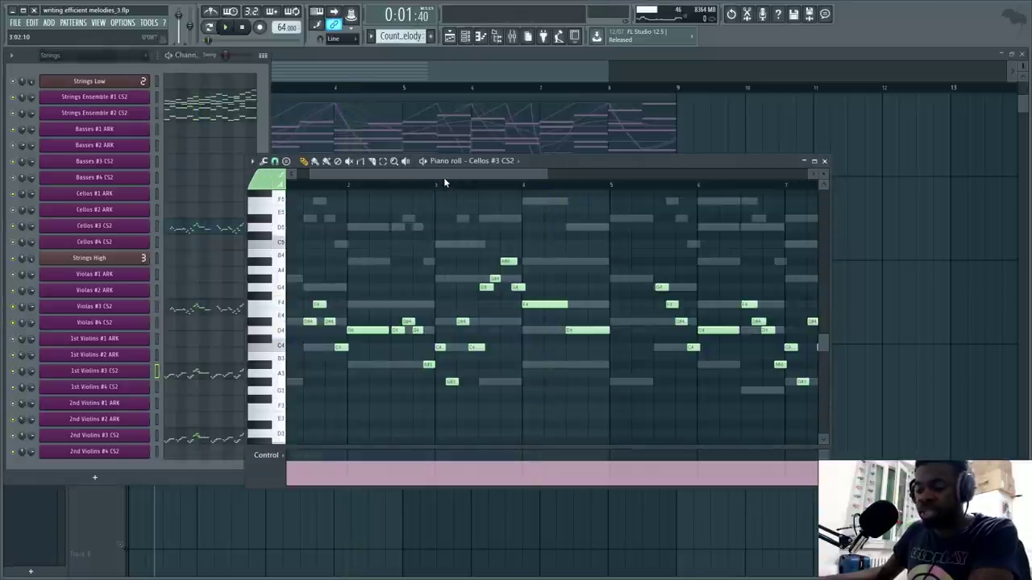
- Play the Countermelody pattern from the start with all string channels active except the two Strings Ensemble channels
{"action": "left_click_drag", "start_coordinate": [444, 180], "coordinate": [308, 194]}
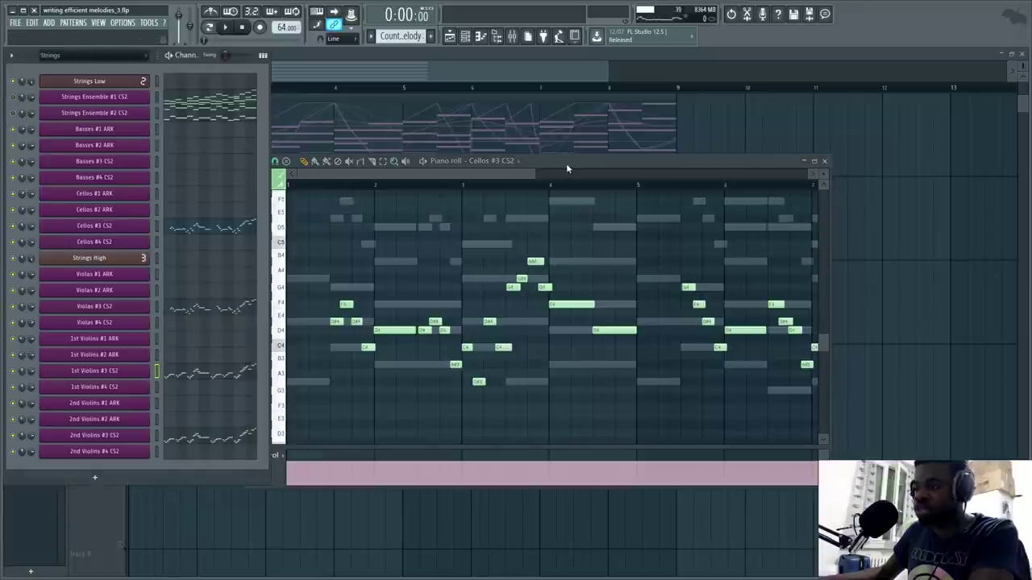
{"action": "left_click_drag", "start_coordinate": [566, 163], "coordinate": [650, 170]}
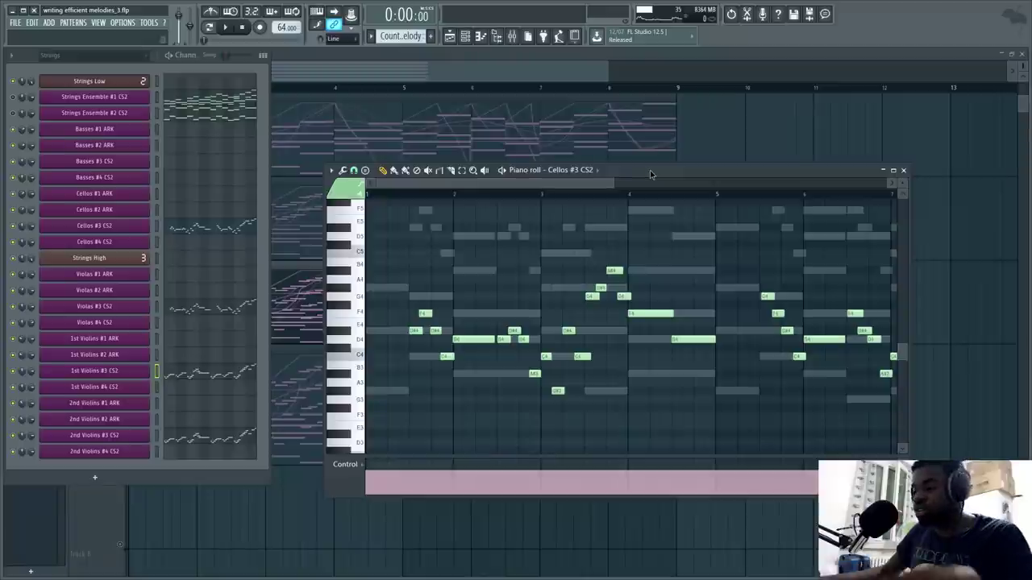
{"action": "left_click", "coordinate": [503, 171]}
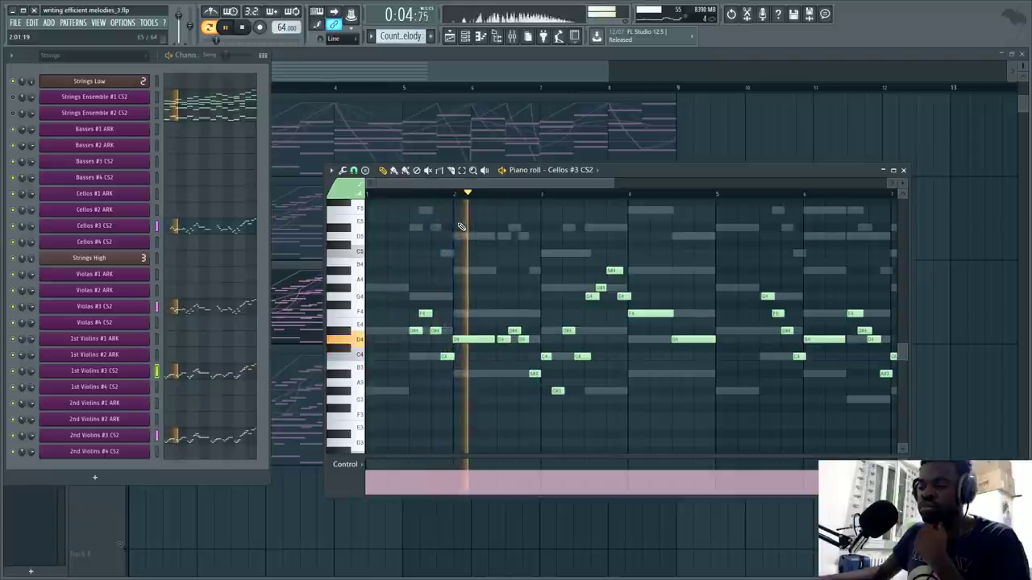
- Lower the mixer levels of the Cellos and Violas together during playback and return to the Cellos #3 CS2 piano roll
{"action": "key", "text": "F9"}
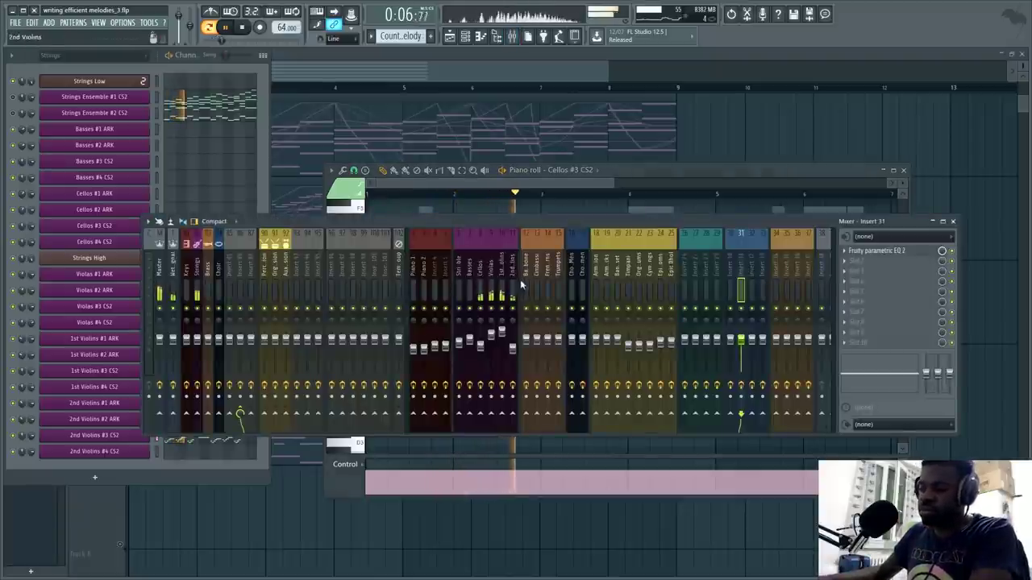
{"action": "left_click", "coordinate": [484, 296]}
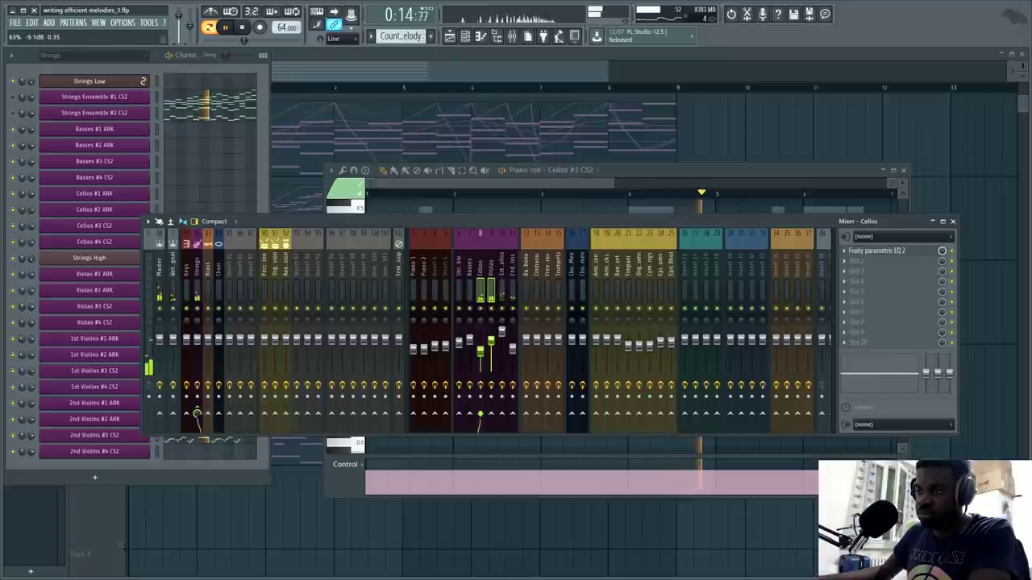
{"action": "left_click", "coordinate": [557, 184]}
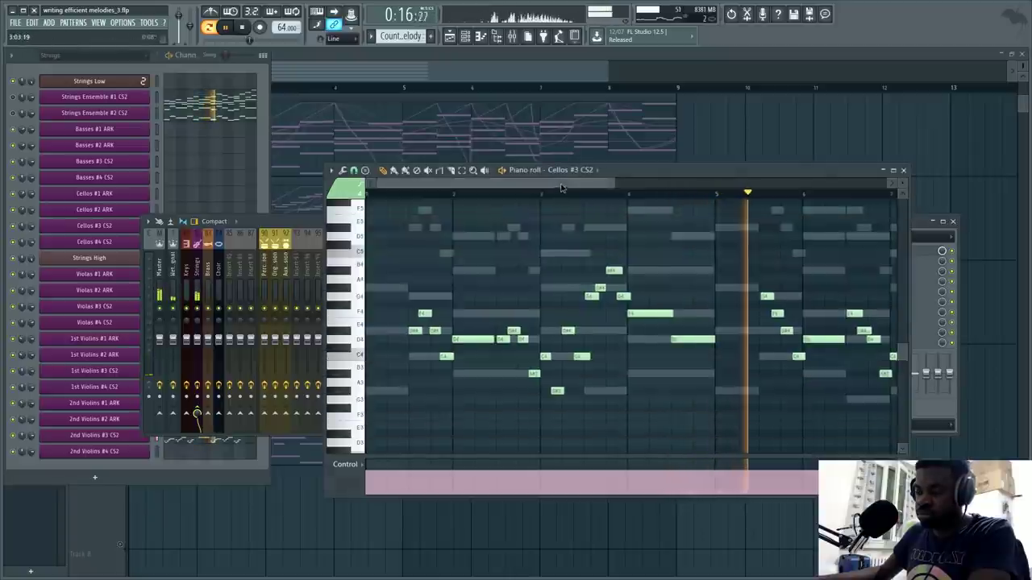
- Follow the countermelody through its ascending run in bars 7 and 8, then stop playback
{"action": "left_click_drag", "start_coordinate": [587, 189], "coordinate": [701, 194]}
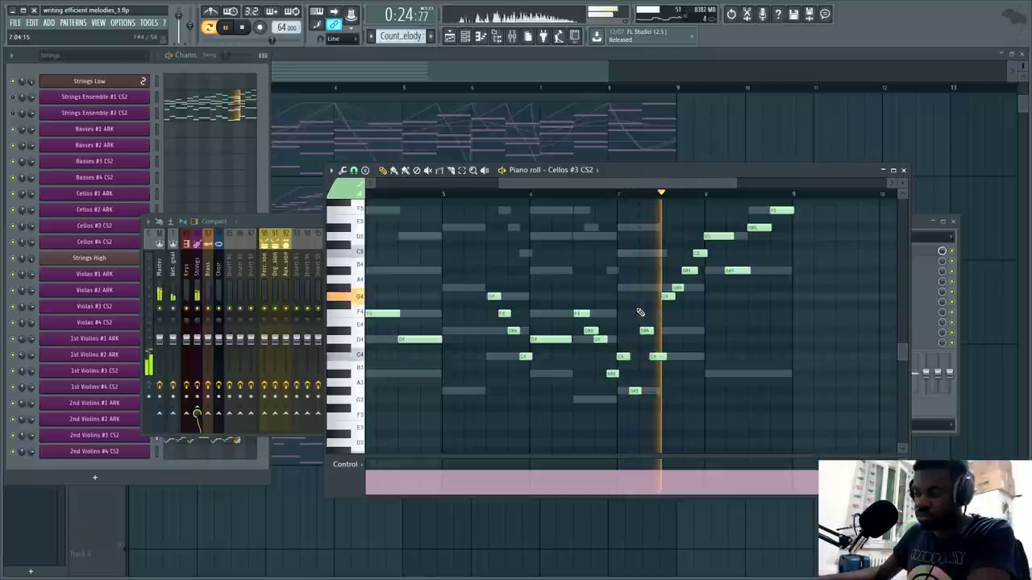
{"action": "scroll", "coordinate": [632, 299], "scroll_direction": "down", "scroll_amount": 2}
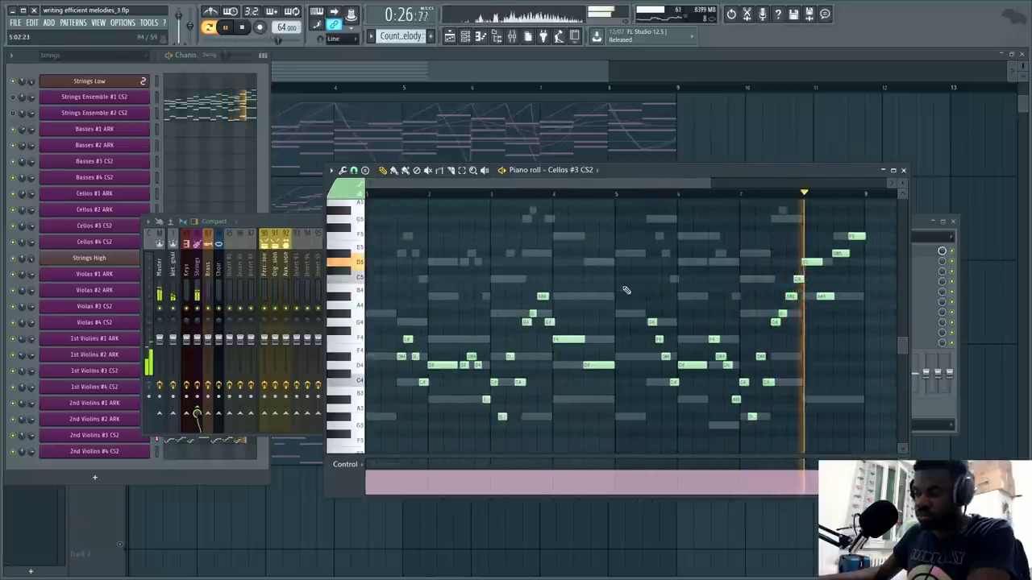
{"action": "key", "text": "space"}
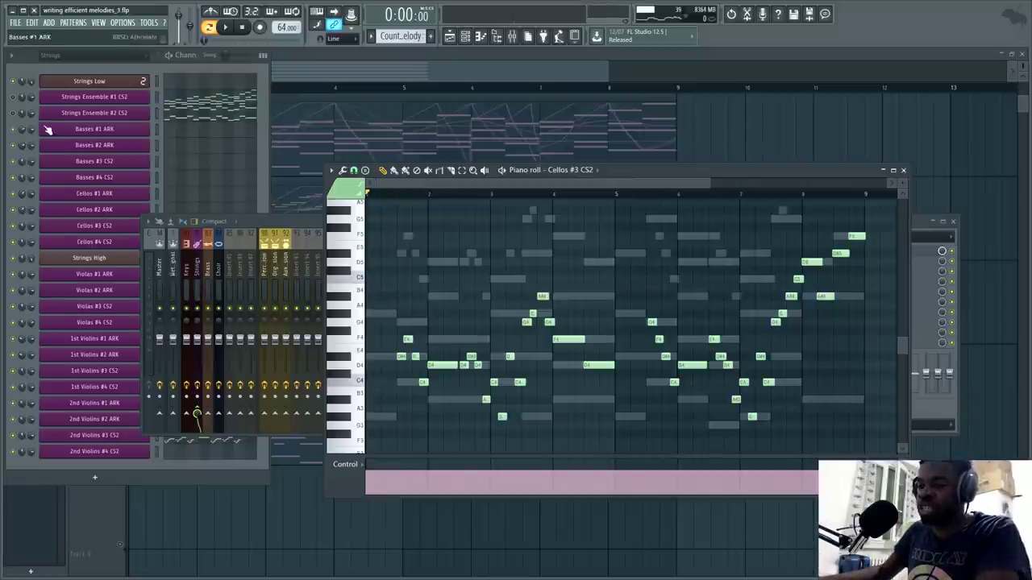
- Unmute the two Strings Ensemble channels and play the countermelody together with the chords from bar 1
{"action": "left_click", "coordinate": [11, 119]}
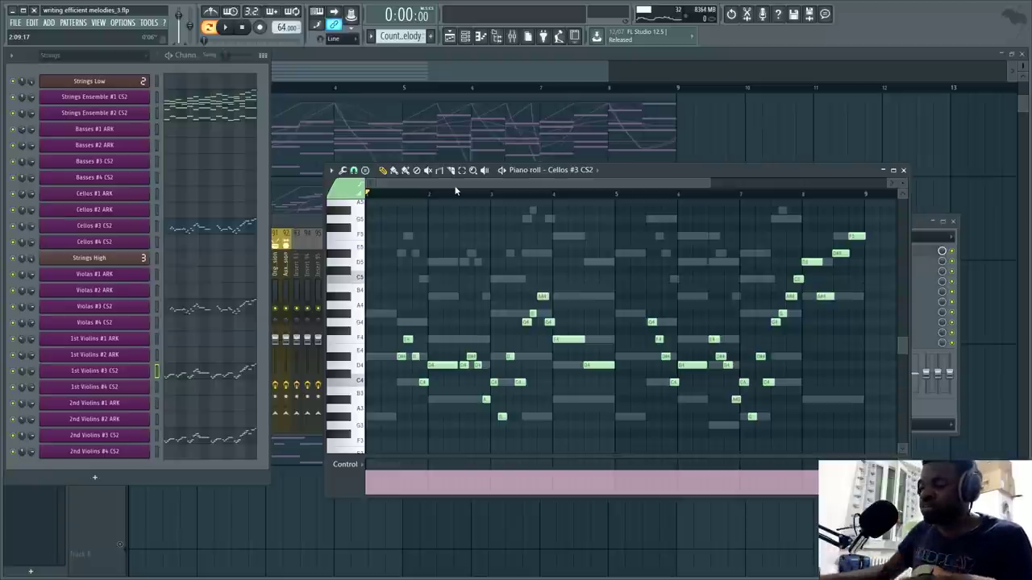
{"action": "scroll", "coordinate": [442, 202], "scroll_direction": "up", "scroll_amount": 2}
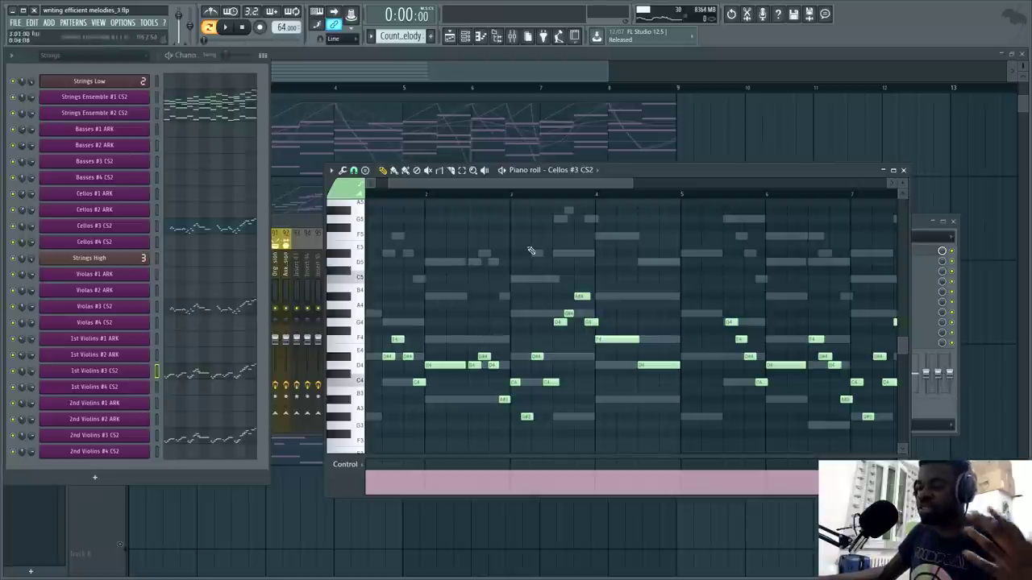
{"action": "left_click_drag", "start_coordinate": [520, 187], "coordinate": [417, 199]}
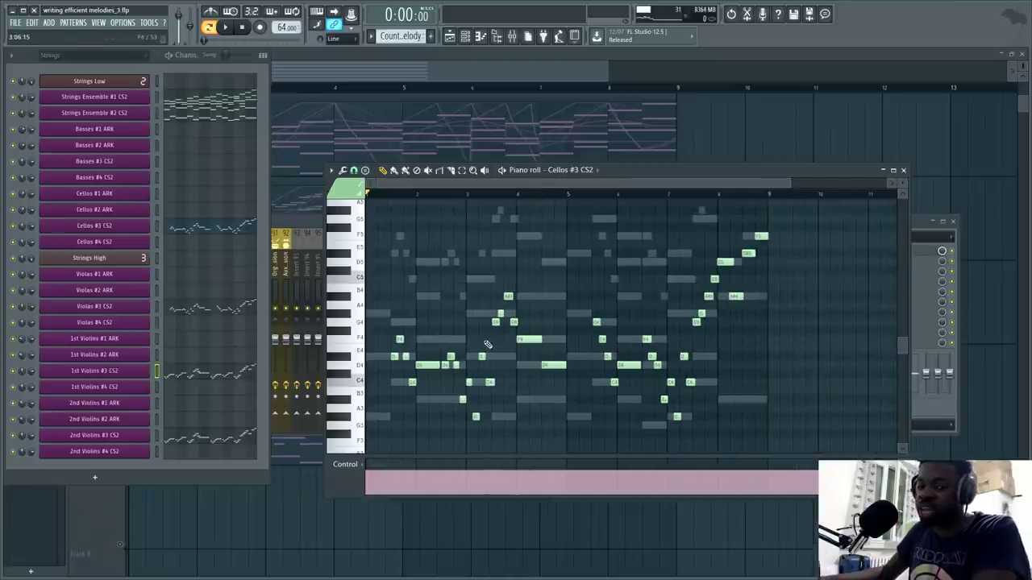
{"action": "left_click", "coordinate": [502, 171]}
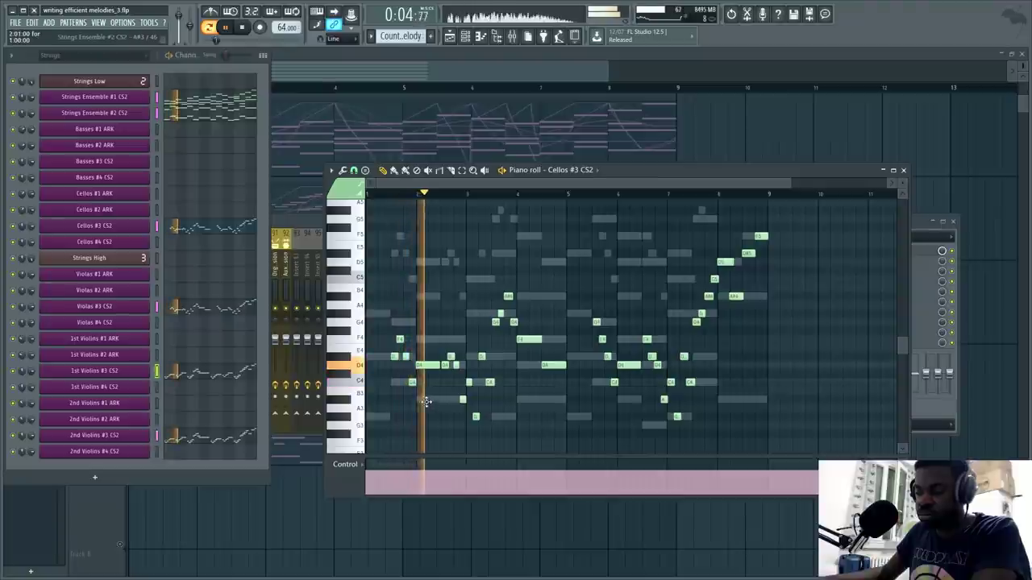
- Raise the mixer levels of the Cellos and Violas together, then return to the piano roll and stop playback
{"action": "left_click", "coordinate": [317, 295]}
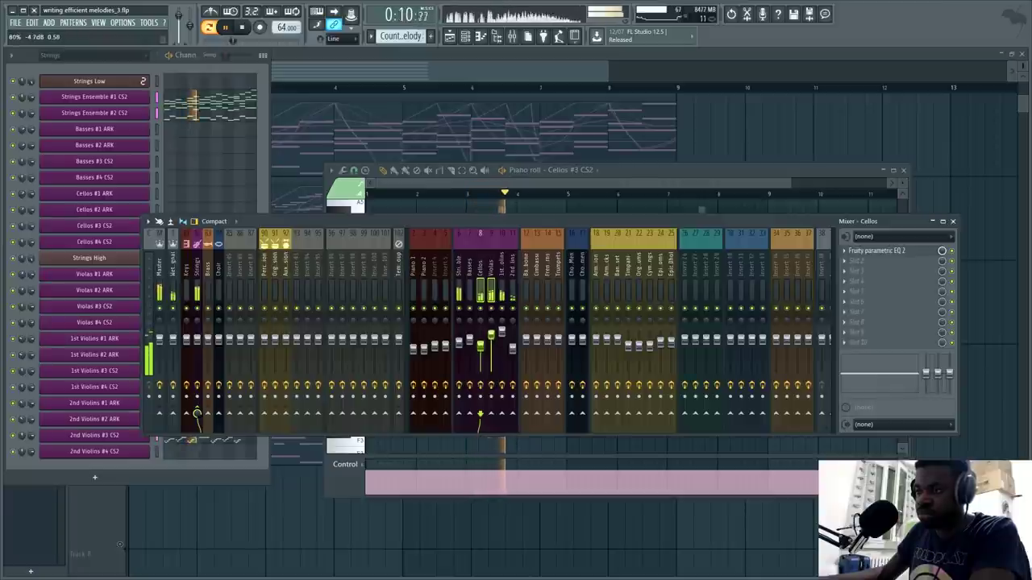
{"action": "left_click", "coordinate": [563, 205]}
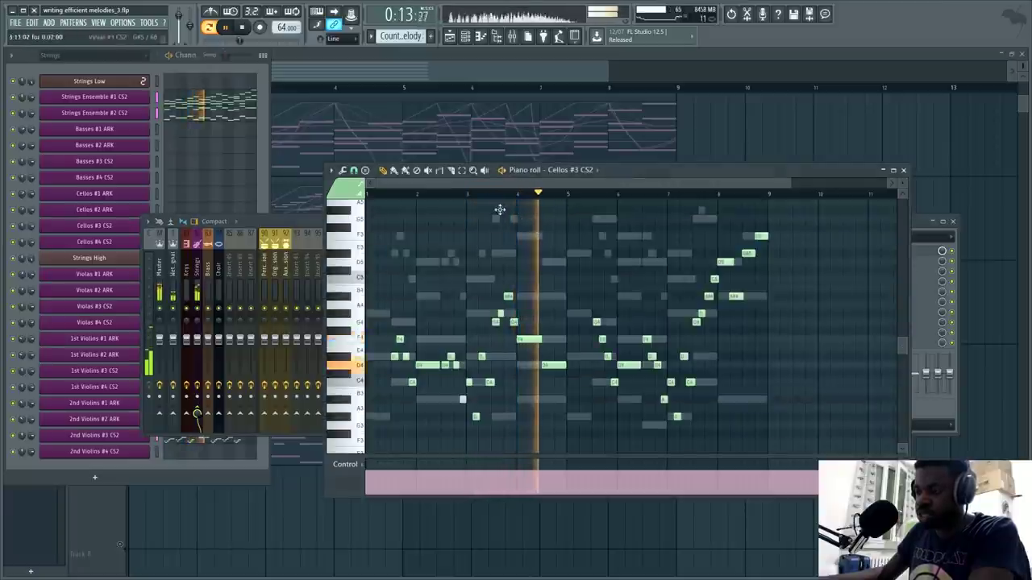
{"action": "key", "text": "space"}
- Examine how the Cellos #3 CS2 countermelody notes move against the held chord and melody notes across the bars
{"action": "scroll", "coordinate": [474, 203], "scroll_direction": "up", "scroll_amount": 3}
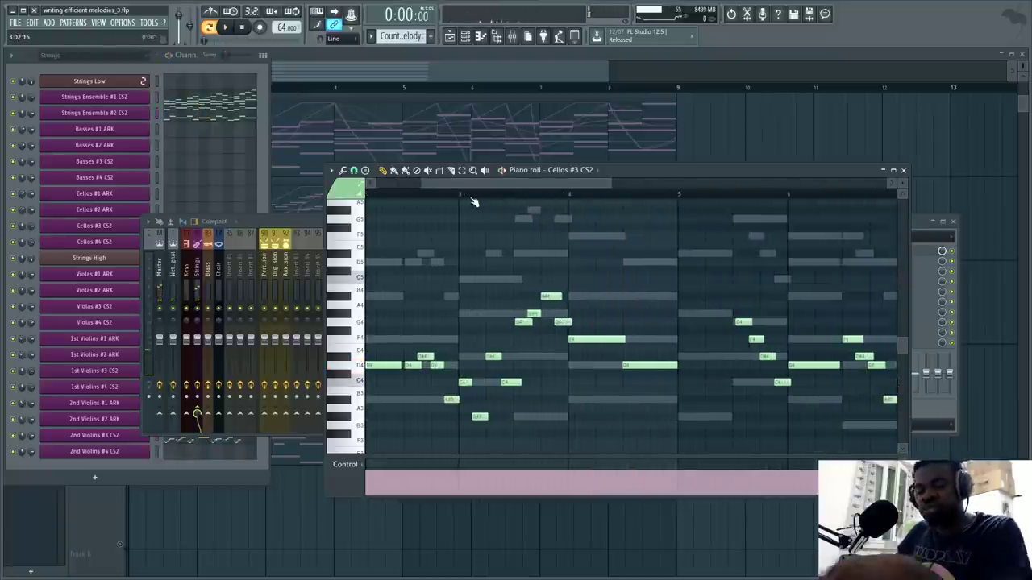
{"action": "scroll", "coordinate": [474, 202], "scroll_direction": "up", "scroll_amount": 1}
{"action": "scroll", "coordinate": [474, 201], "scroll_direction": "down", "scroll_amount": 2}
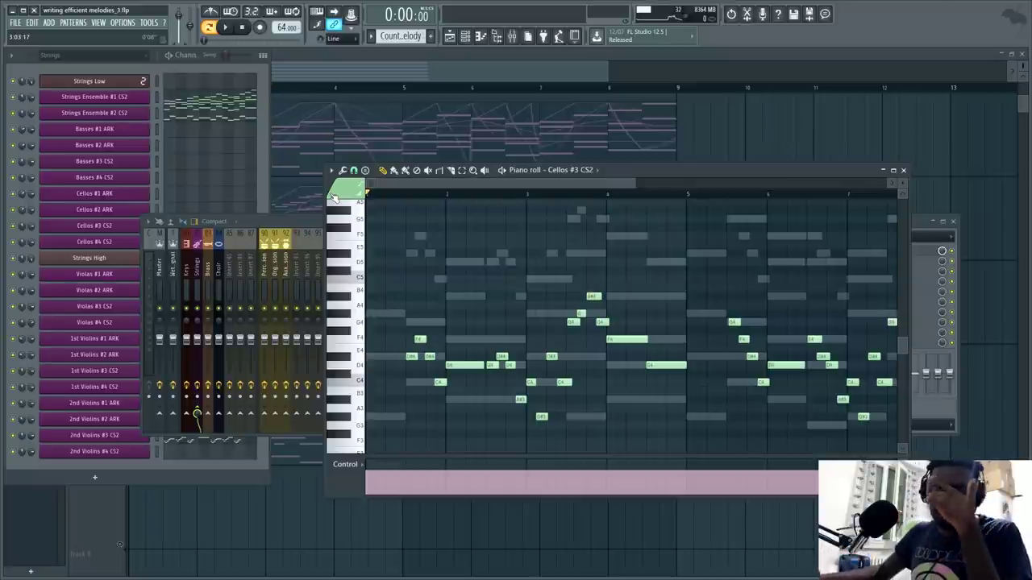
{"action": "scroll", "coordinate": [409, 254], "scroll_direction": "down", "scroll_amount": 3}
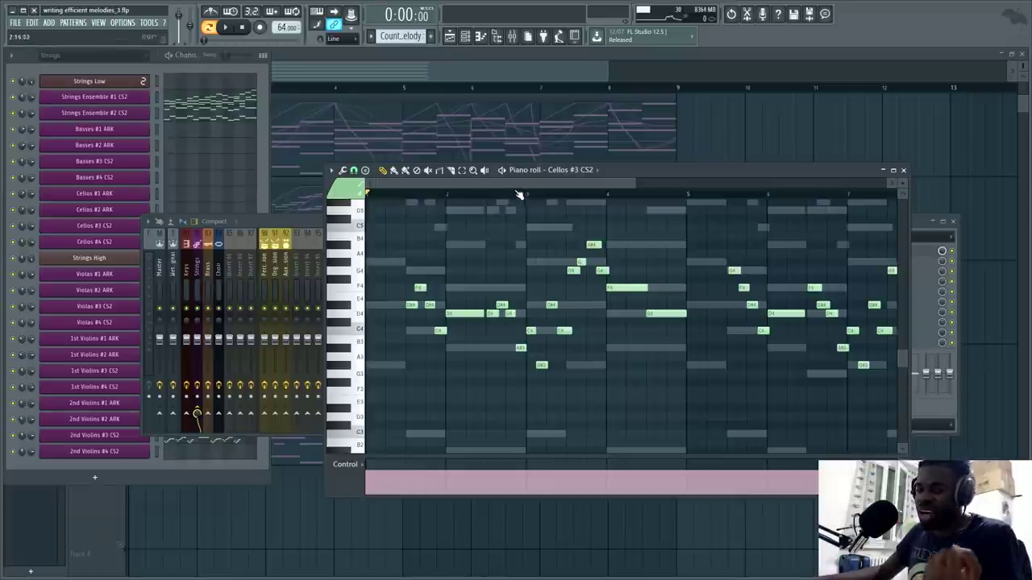
{"action": "scroll", "coordinate": [442, 232], "scroll_direction": "up", "scroll_amount": 3}
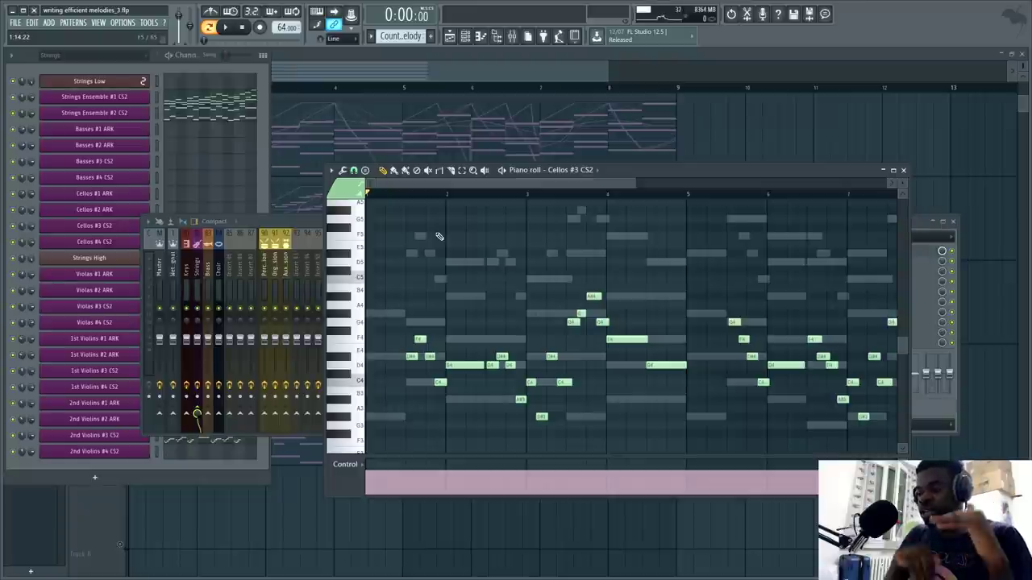
{"action": "scroll", "coordinate": [464, 250], "scroll_direction": "down", "scroll_amount": 1}
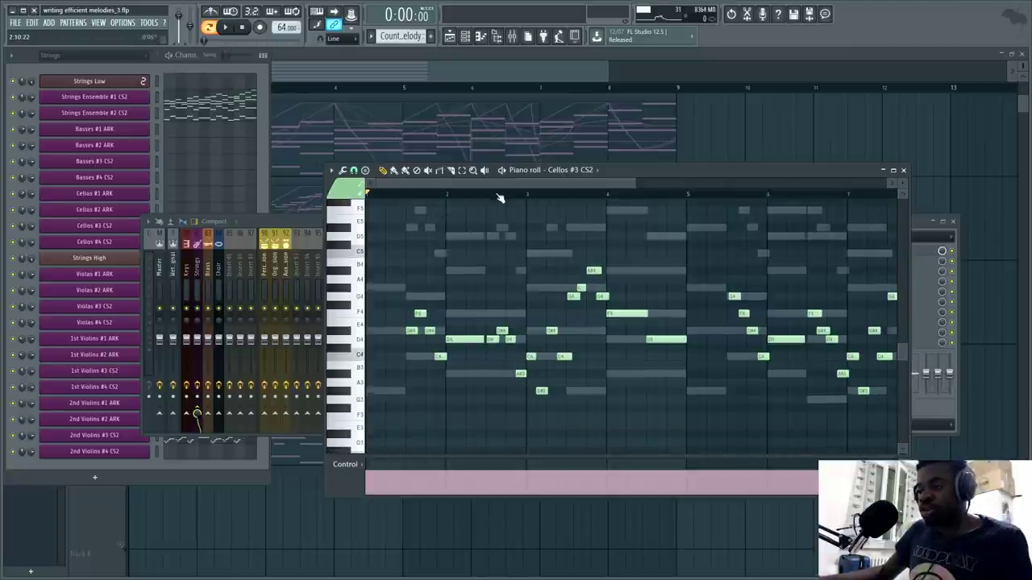
{"action": "scroll", "coordinate": [500, 198], "scroll_direction": "down", "scroll_amount": 3}
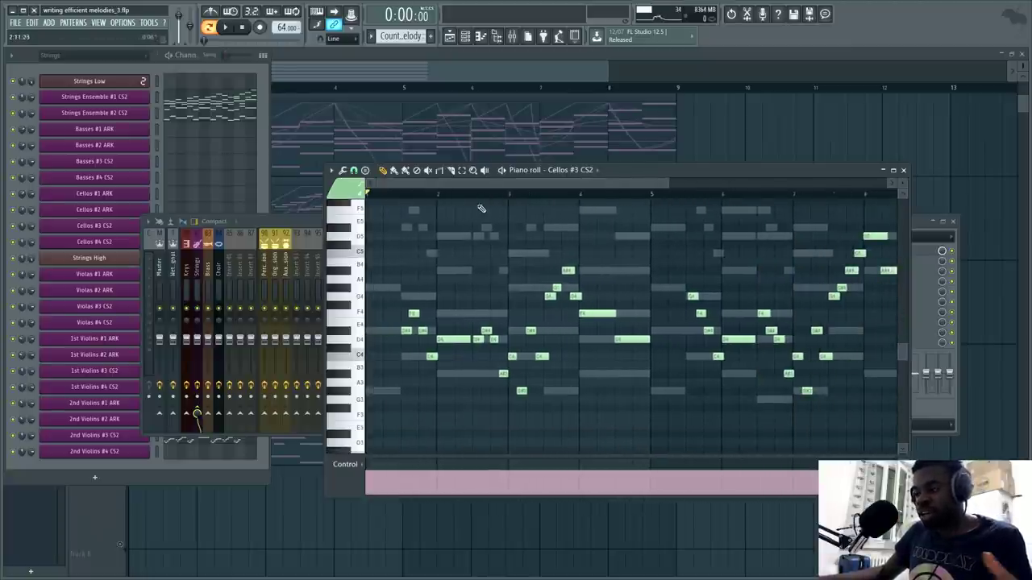
- Play the countermelody with the chords from late in bar 2 into bar 4
{"action": "left_click", "coordinate": [491, 193]}
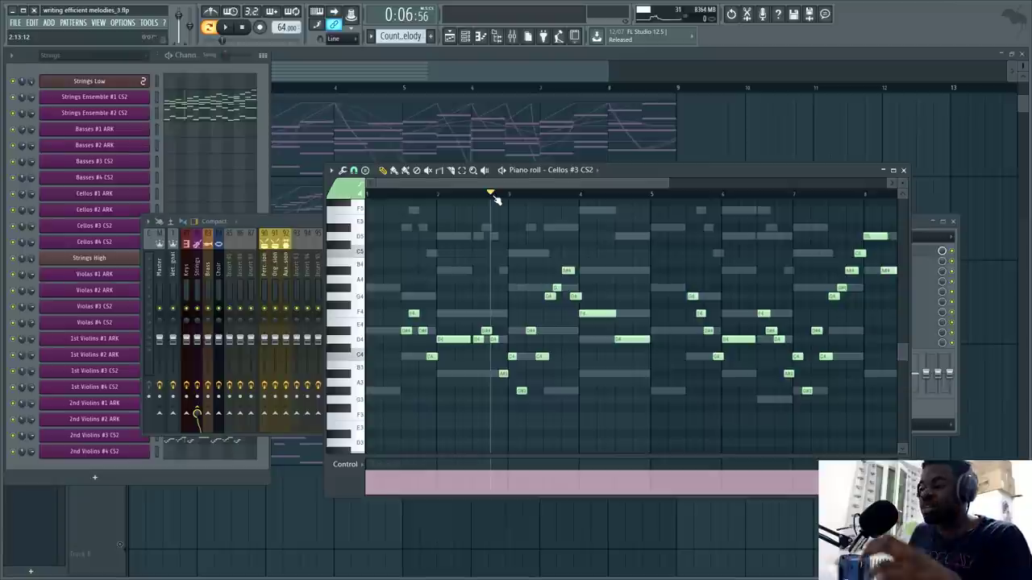
{"action": "scroll", "coordinate": [496, 203], "scroll_direction": "down", "scroll_amount": 2}
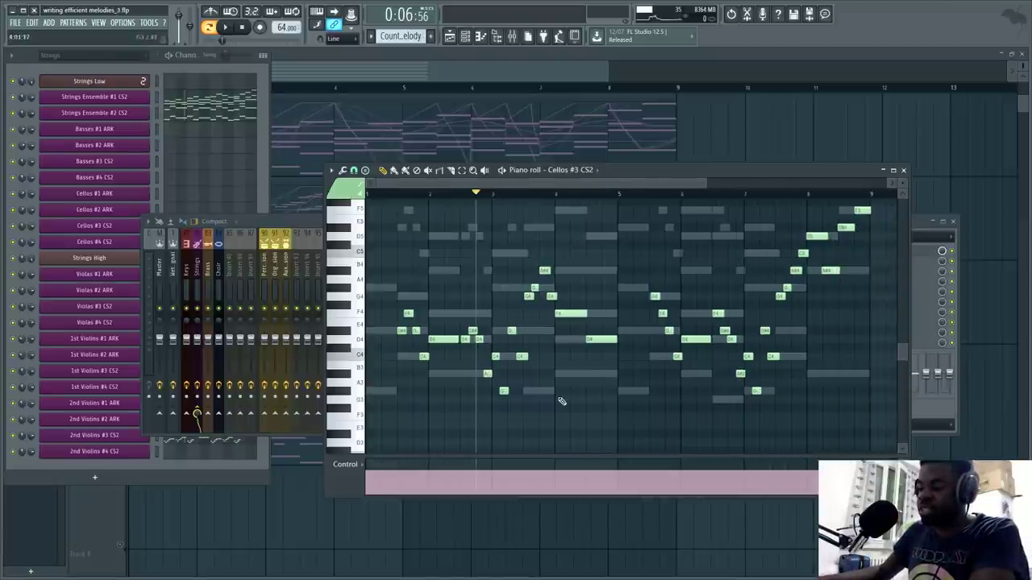
{"action": "scroll", "coordinate": [559, 398], "scroll_direction": "up", "scroll_amount": 2}
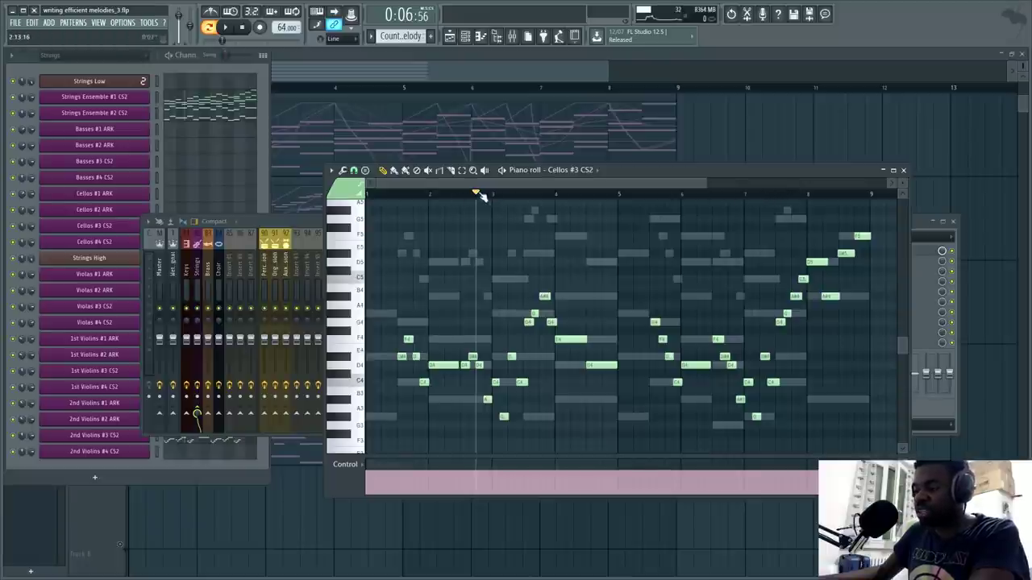
{"action": "key", "text": "space"}
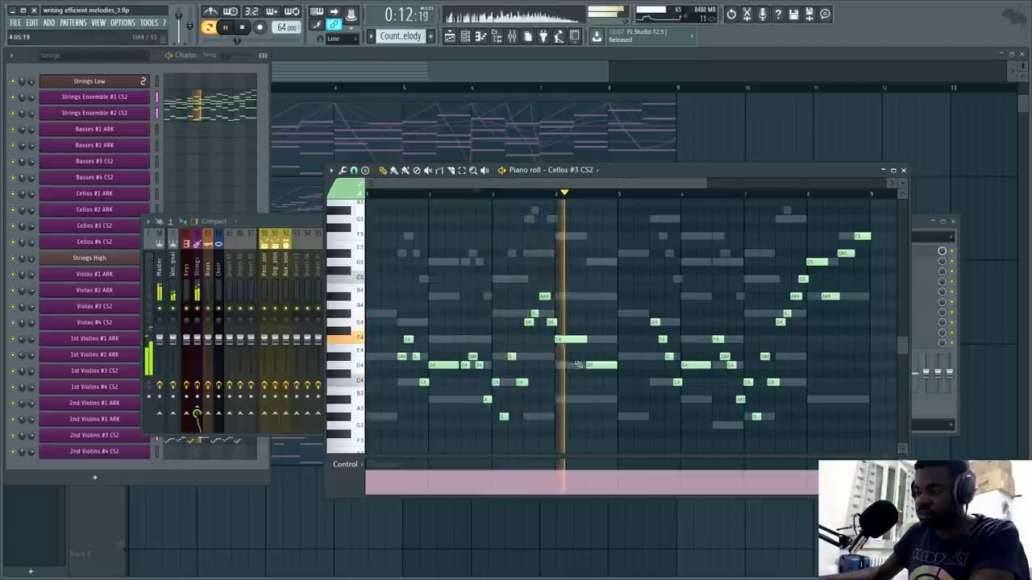
- Stop playback and mark the starts of bars 3 and 4 while examining the Cellos #3 CS2 countermelody there
{"action": "key", "text": "space"}
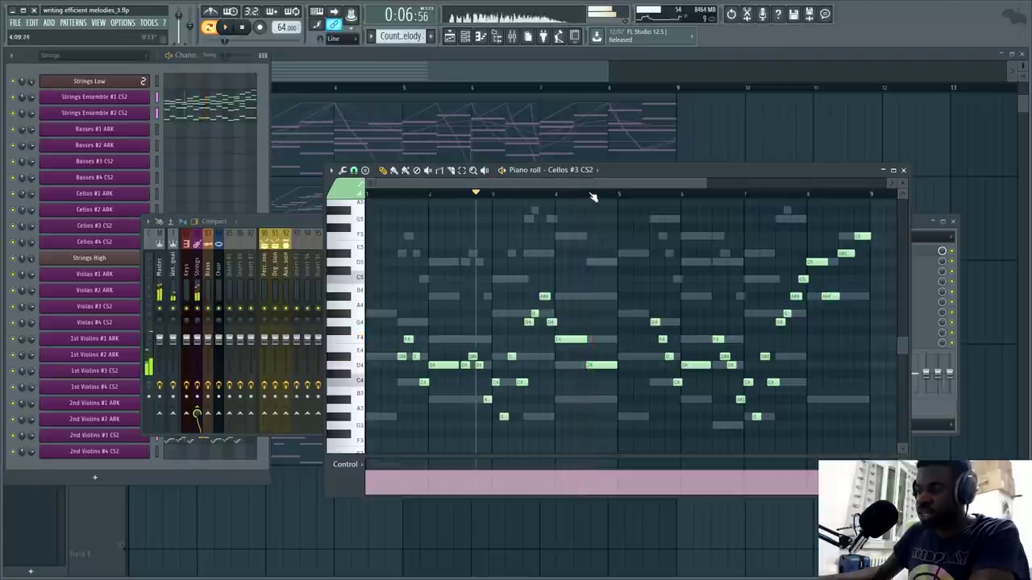
{"action": "scroll", "coordinate": [593, 198], "scroll_direction": "up", "scroll_amount": 2}
{"action": "scroll", "coordinate": [474, 201], "scroll_direction": "up", "scroll_amount": 1}
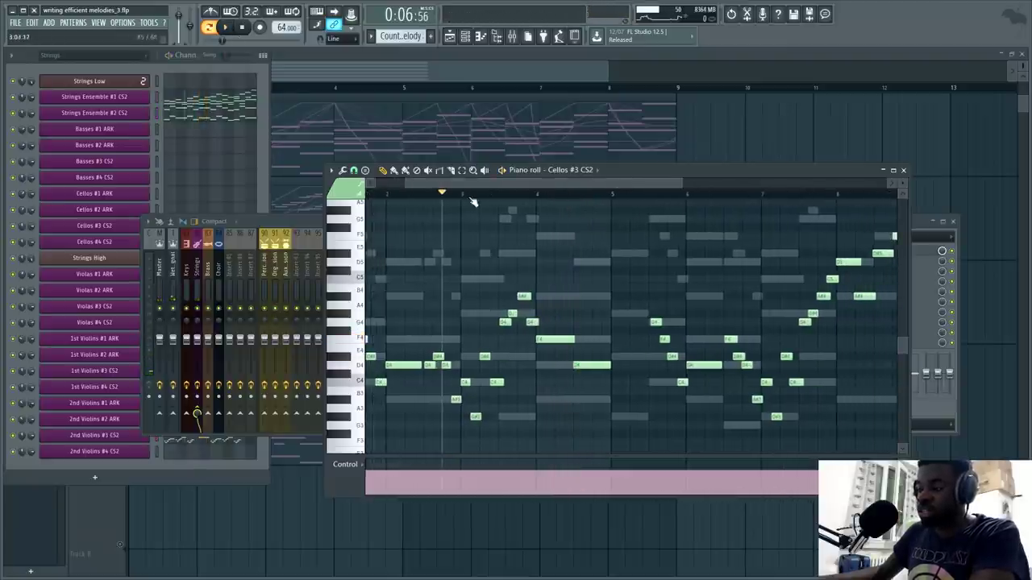
{"action": "left_click", "coordinate": [460, 195]}
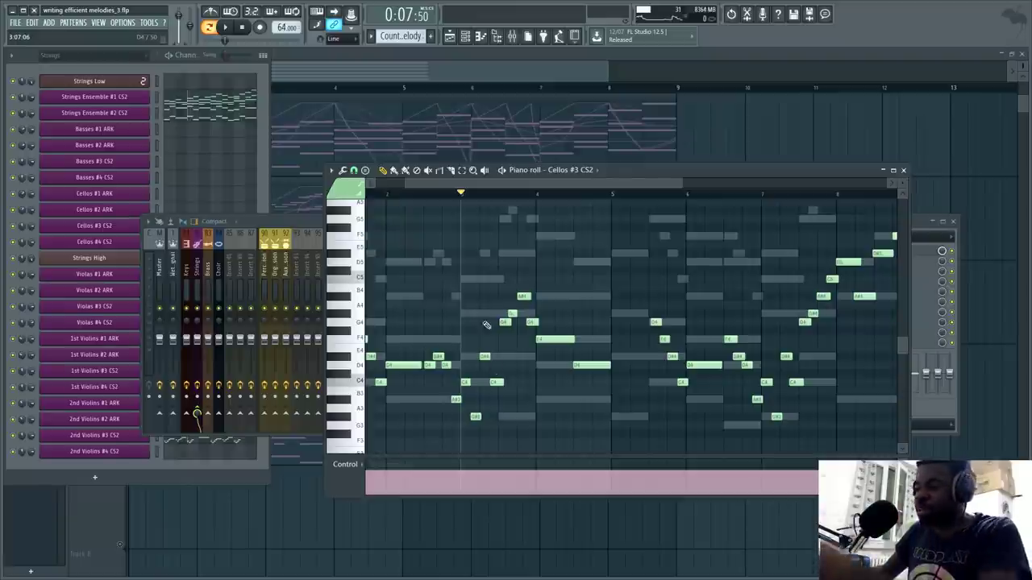
{"action": "left_click_drag", "start_coordinate": [459, 194], "coordinate": [536, 194]}
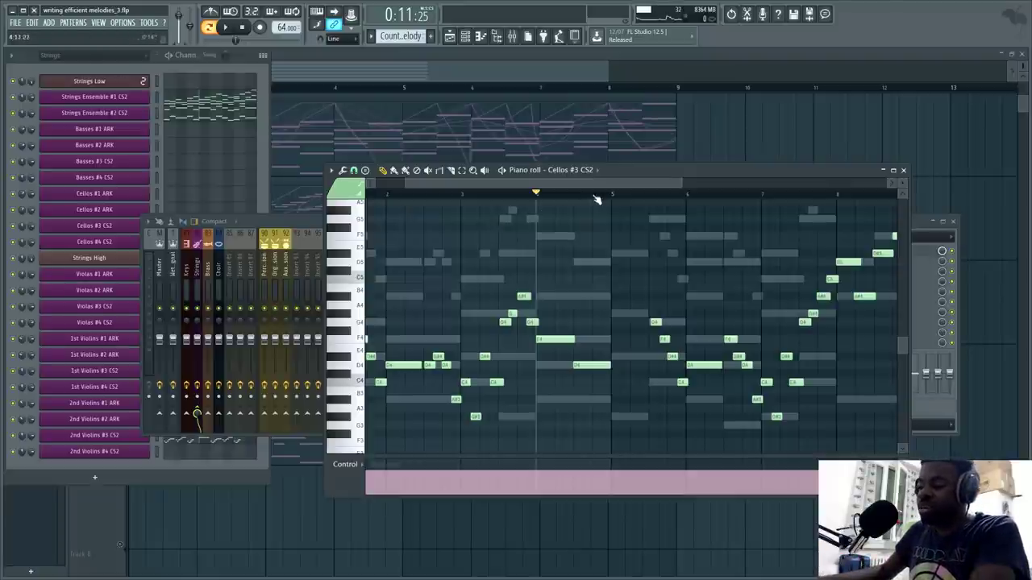
- Play the countermelody with the chords from late in bar 6 to the end of bar 8, then stop playback
{"action": "scroll", "coordinate": [597, 199], "scroll_direction": "down", "scroll_amount": 3}
{"action": "left_click", "coordinate": [658, 194]}
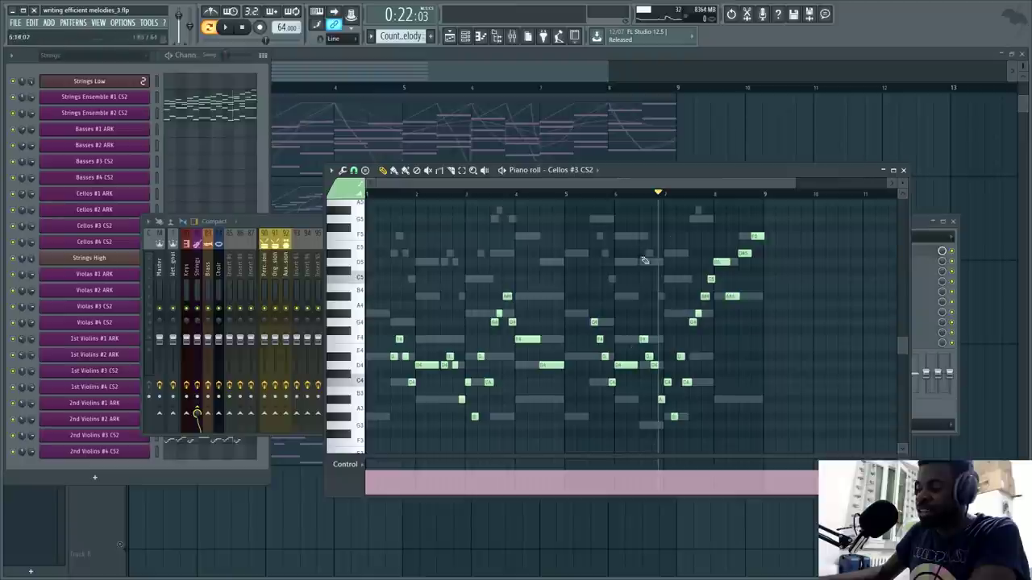
{"action": "key", "text": "space"}
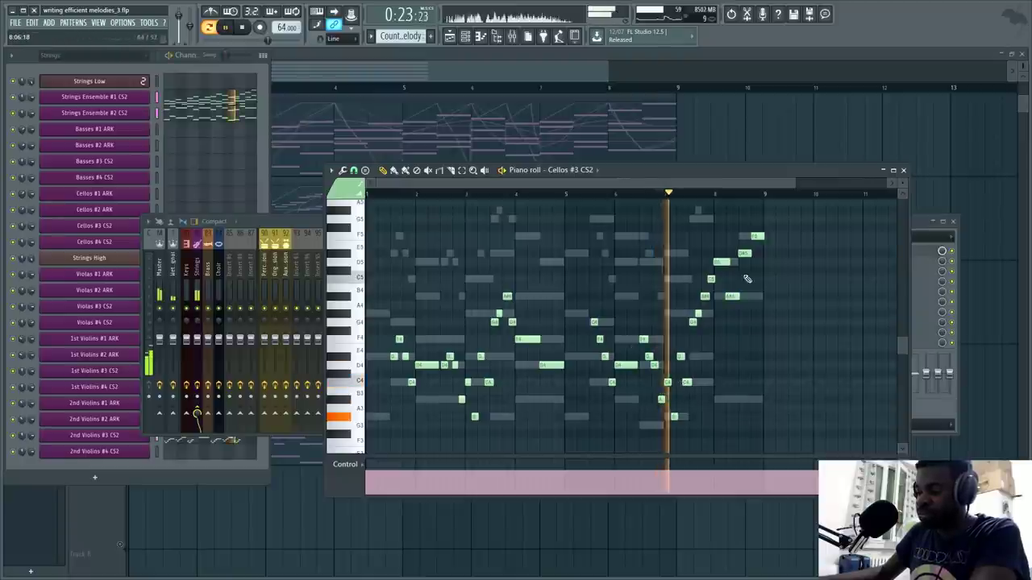
{"action": "scroll", "coordinate": [773, 199], "scroll_direction": "up", "scroll_amount": 3}
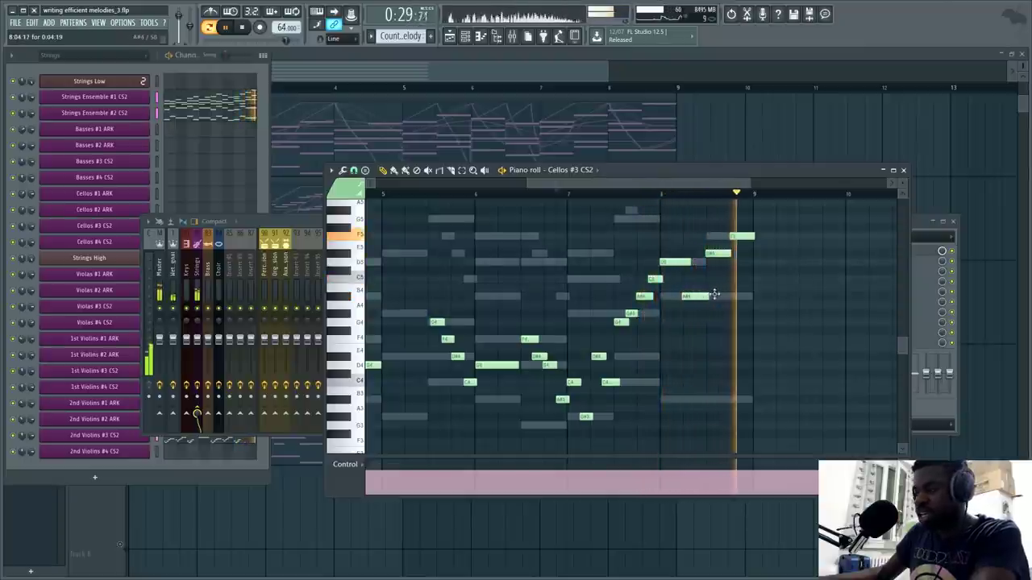
{"action": "key", "text": "space"}
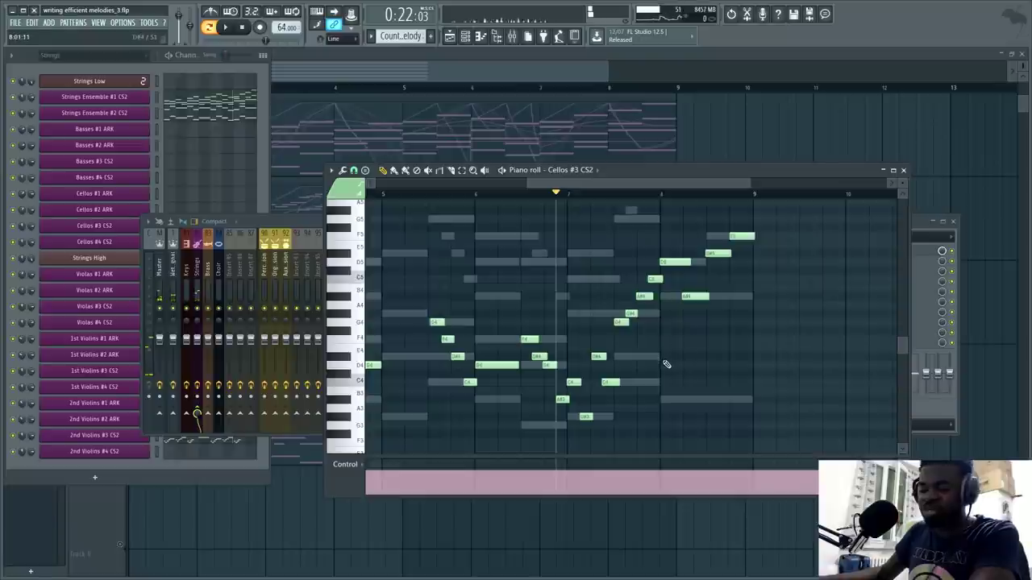
- Leave only the 1st Violins #3 and 2nd Violins #3 CS2 channels unmuted and play their melody from bar 3
{"action": "scroll", "coordinate": [662, 361], "scroll_direction": "down", "scroll_amount": 2}
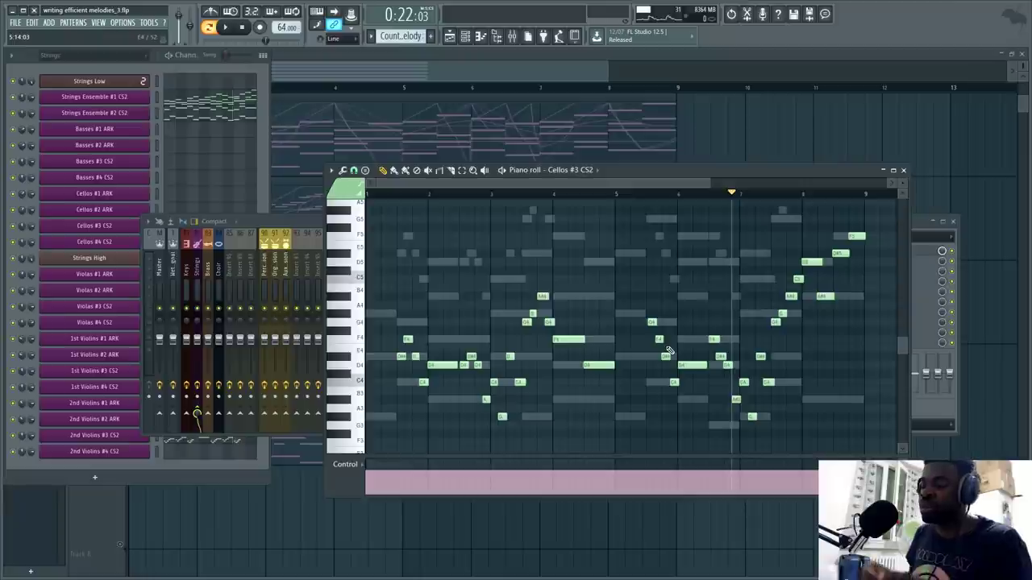
{"action": "left_click", "coordinate": [188, 65]}
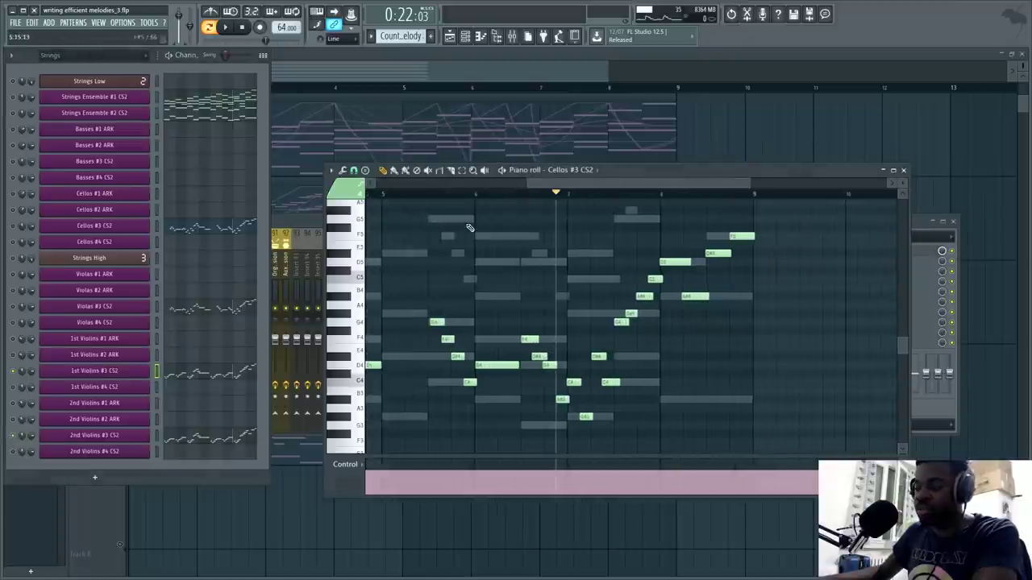
{"action": "left_click", "coordinate": [500, 194]}
{"action": "key", "text": "space"}
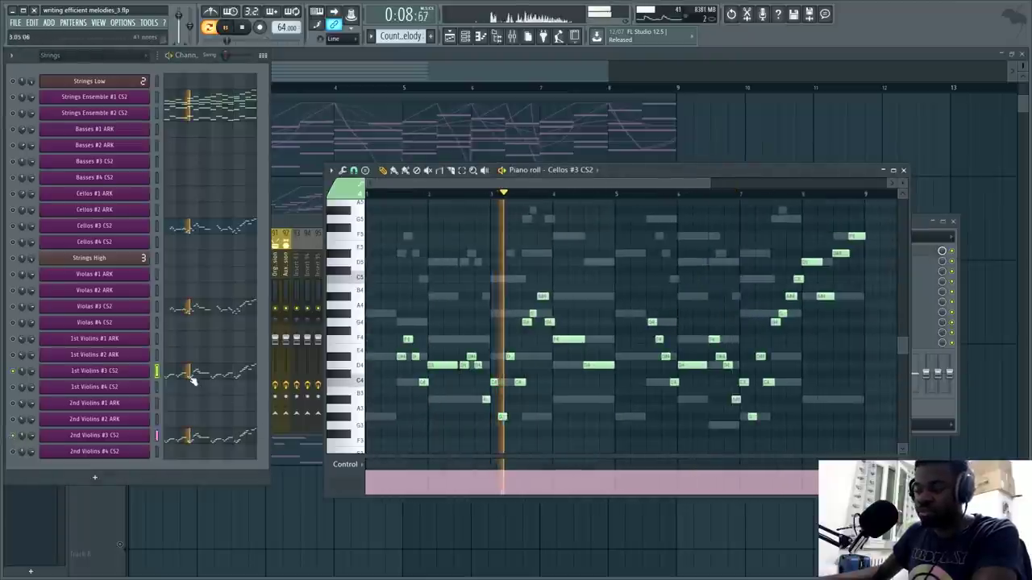
- Open the 2nd Violins #3 CS2 notes in the piano roll during playback, then stop playback
{"action": "left_click", "coordinate": [189, 371]}
{"action": "left_click", "coordinate": [208, 435]}
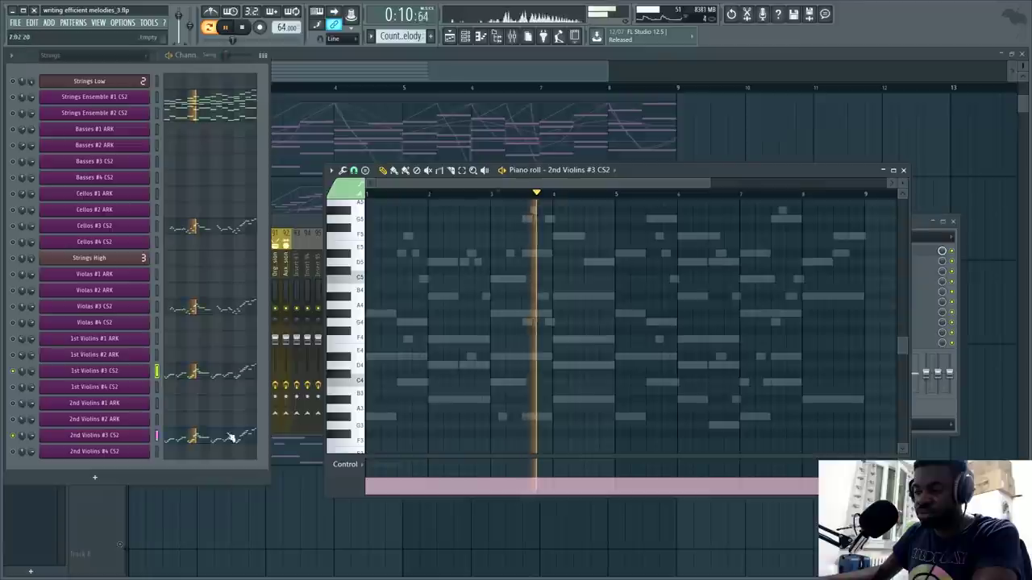
{"action": "left_click", "coordinate": [216, 436]}
{"action": "left_click", "coordinate": [216, 436]}
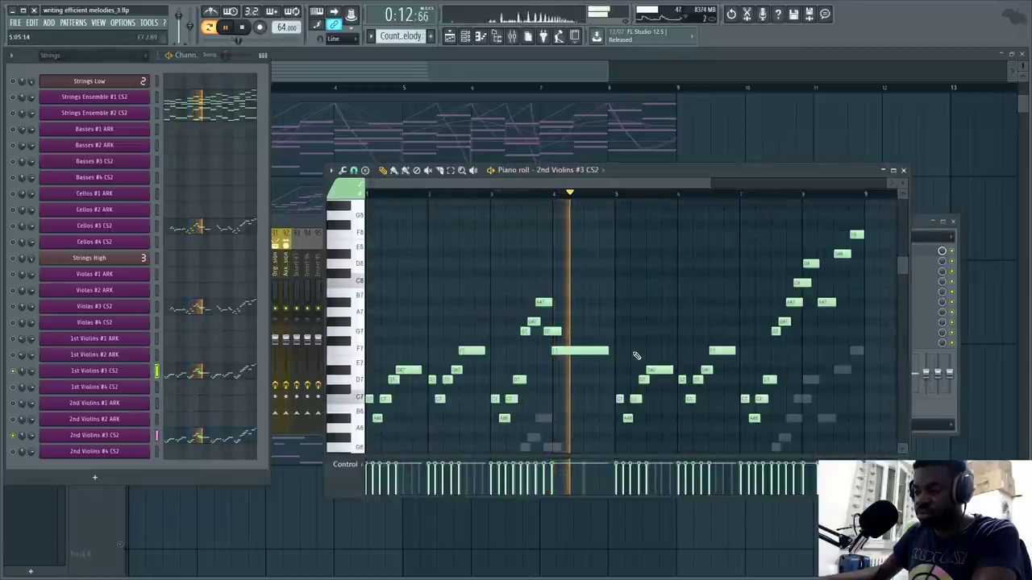
{"action": "key", "text": "space"}
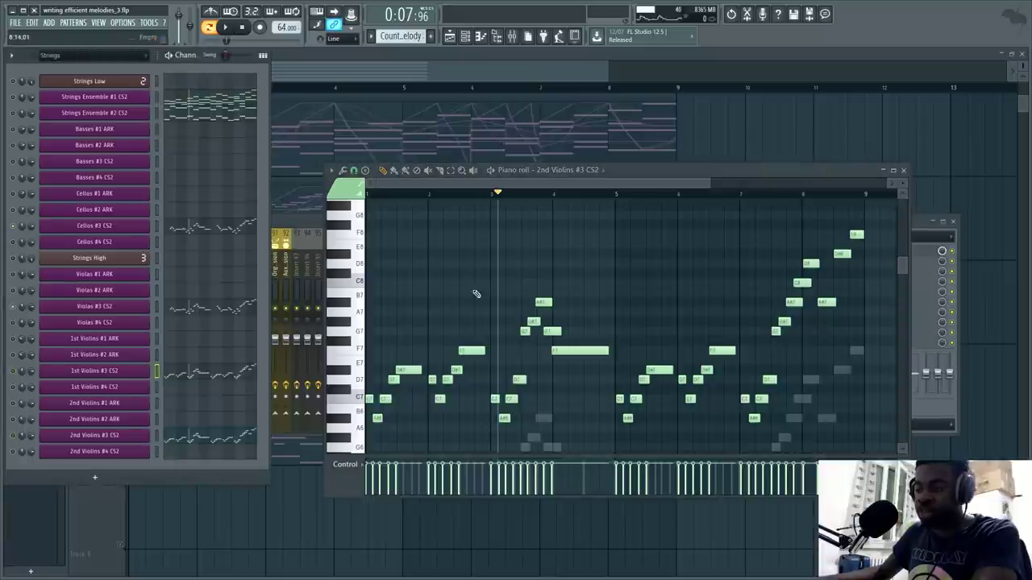
- Play only the Cellos #3 and Violas #3 CS2 countermelody from bar 3 while viewing the Master track's spectrum in SPAN, then stop playback
{"action": "scroll", "coordinate": [532, 282], "scroll_direction": "down", "scroll_amount": 2}
{"action": "scroll", "coordinate": [533, 280], "scroll_direction": "down", "scroll_amount": 2}
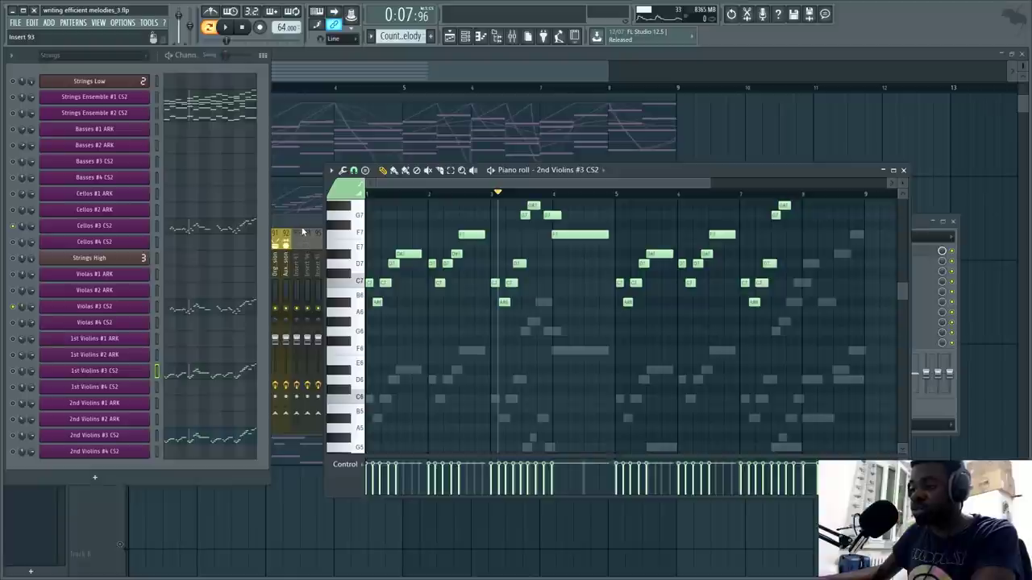
{"action": "left_click_drag", "start_coordinate": [298, 260], "coordinate": [249, 346]}
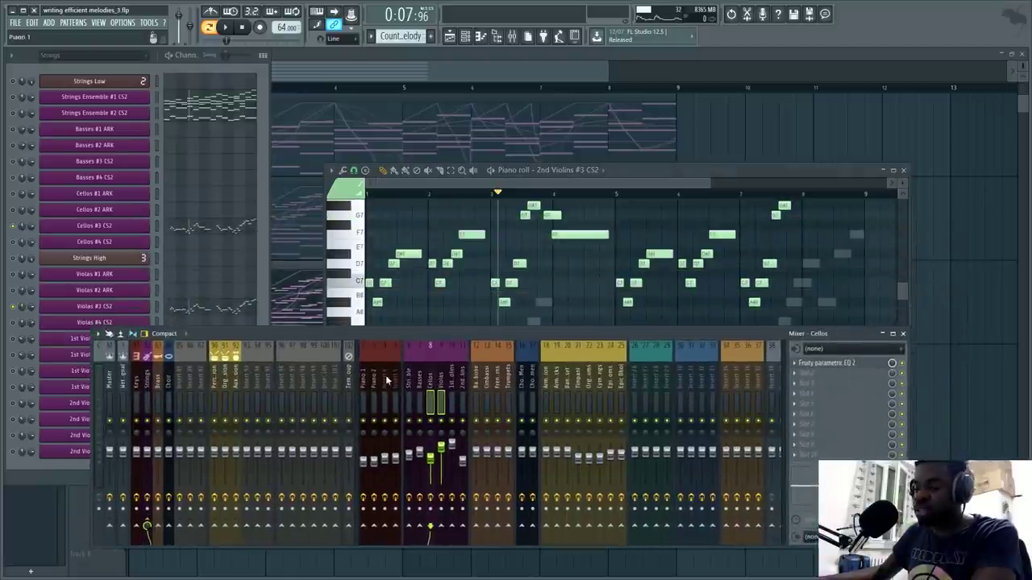
{"action": "key", "text": "space"}
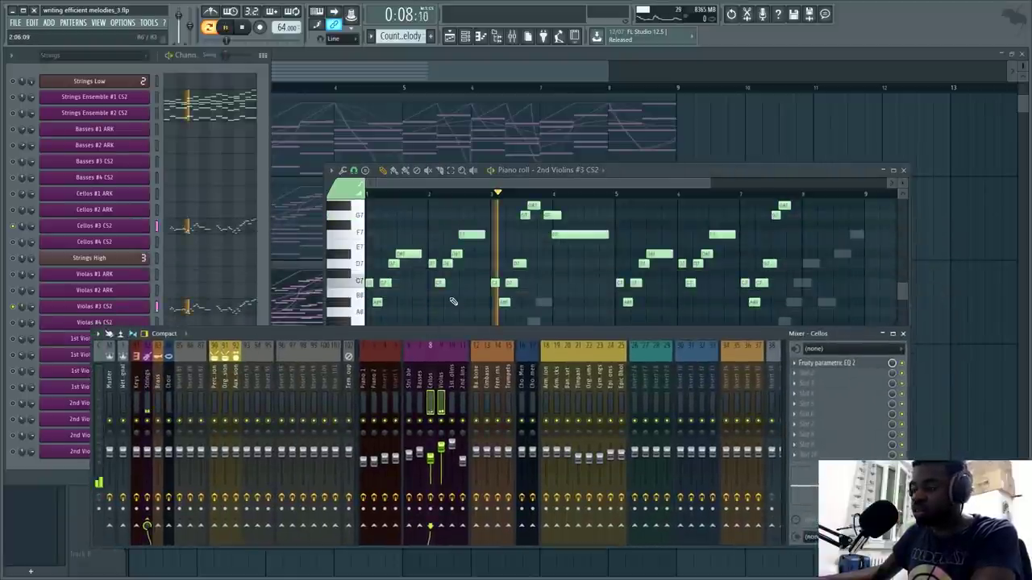
{"action": "left_click", "coordinate": [110, 385]}
{"action": "left_click", "coordinate": [805, 444]}
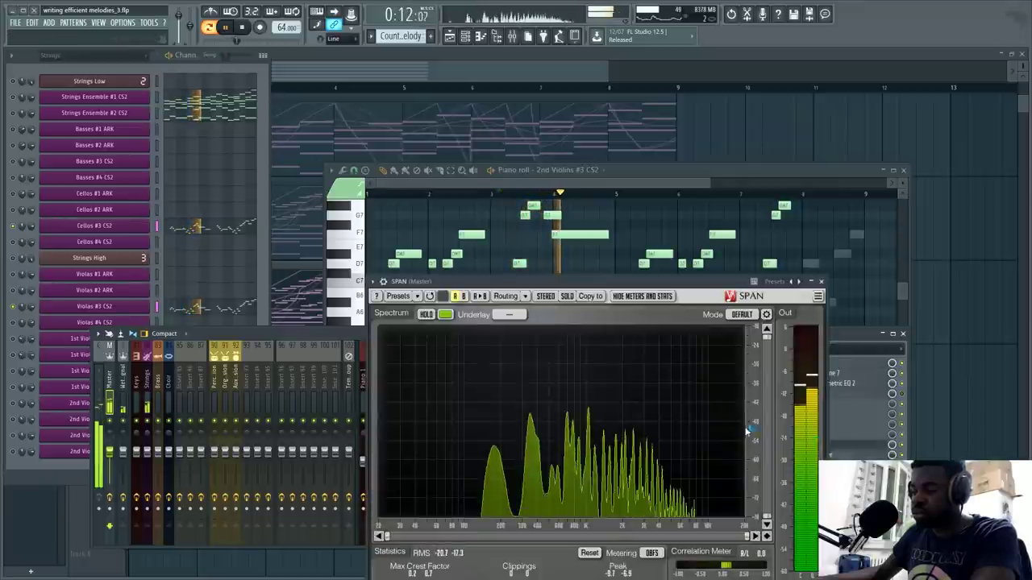
{"action": "key", "text": "space"}
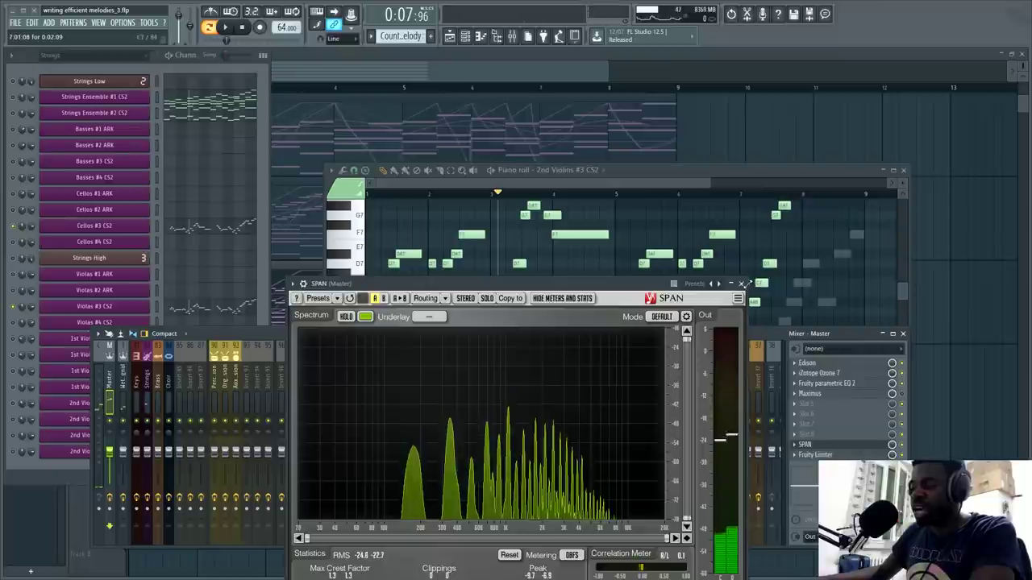
- Return to the 2nd Violins #3 CS2 notes and unmute all the string channels
{"action": "key", "text": "F7"}
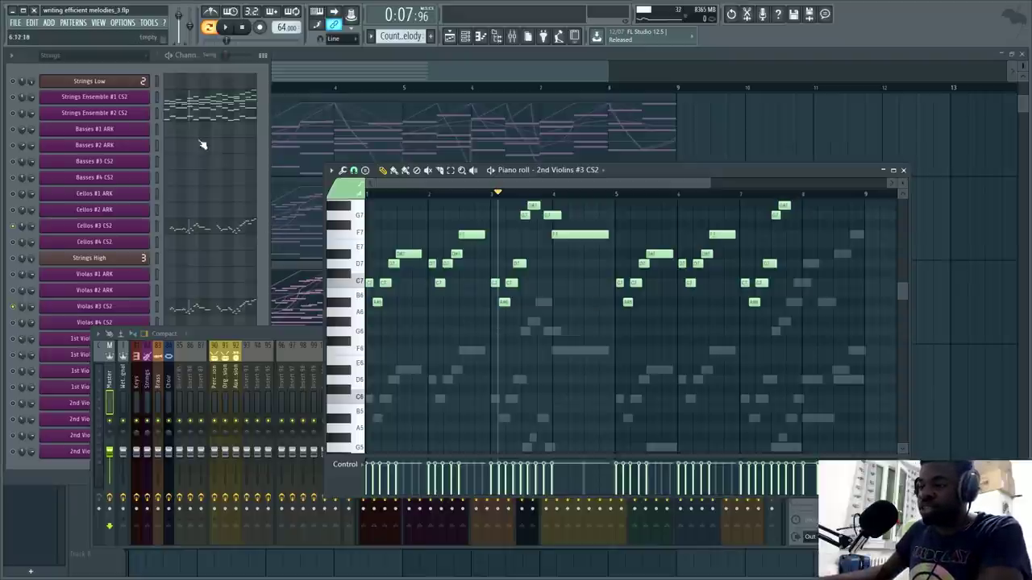
{"action": "left_click", "coordinate": [222, 66]}
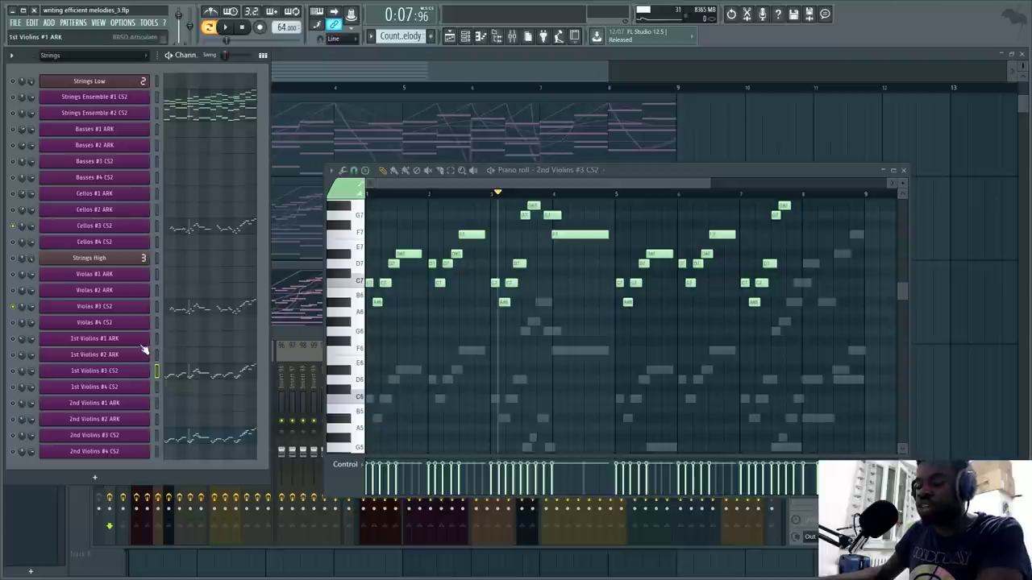
{"action": "scroll", "coordinate": [451, 373], "scroll_direction": "up", "scroll_amount": 4}
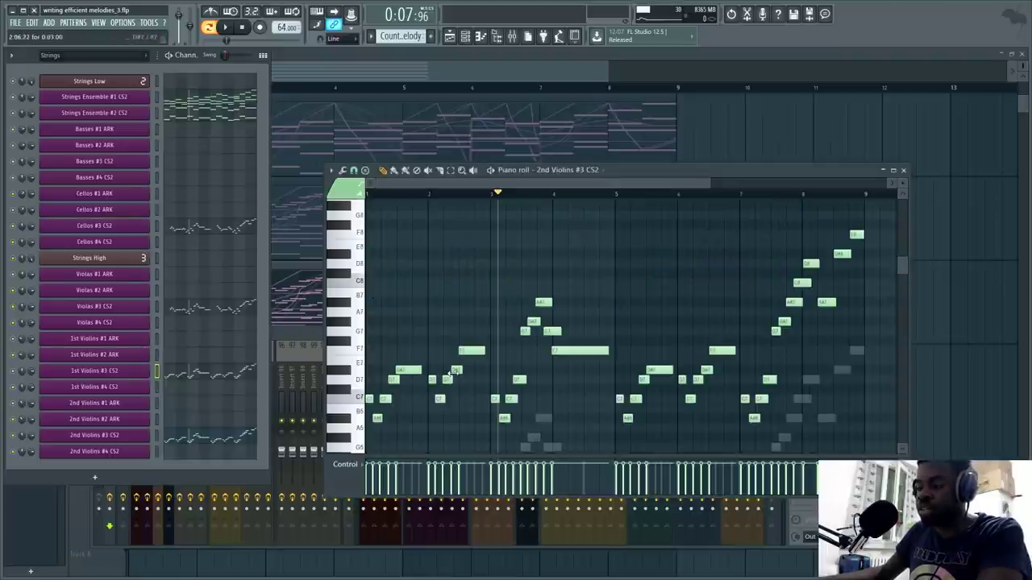
- Examine how the 2nd Violins #3 CS2 melody lines up with the ghost notes of the lower parts across the bars
{"action": "scroll", "coordinate": [637, 268], "scroll_direction": "up", "scroll_amount": 4}
{"action": "scroll", "coordinate": [586, 198], "scroll_direction": "down", "scroll_amount": 2}
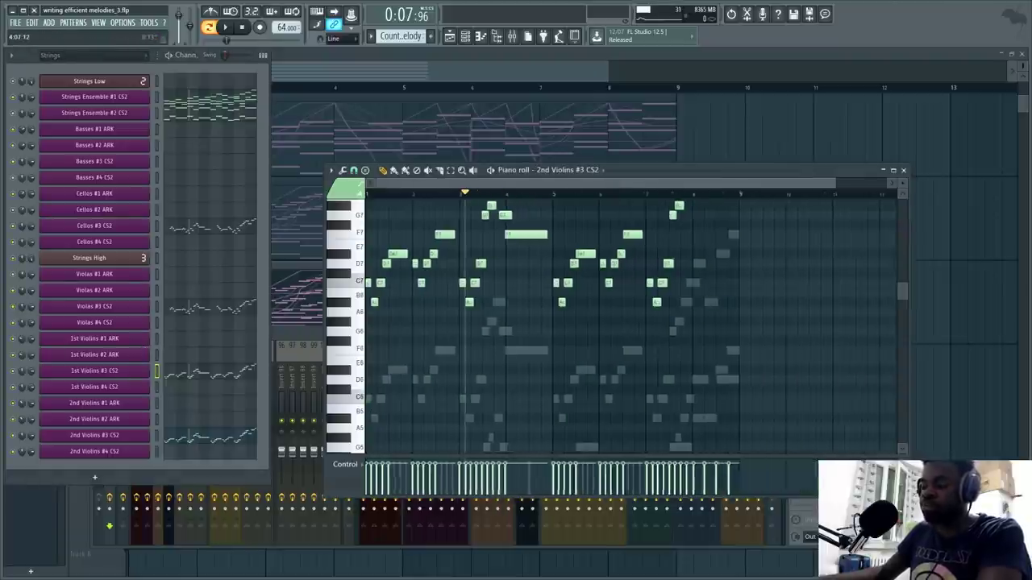
{"action": "scroll", "coordinate": [569, 188], "scroll_direction": "down", "scroll_amount": 1}
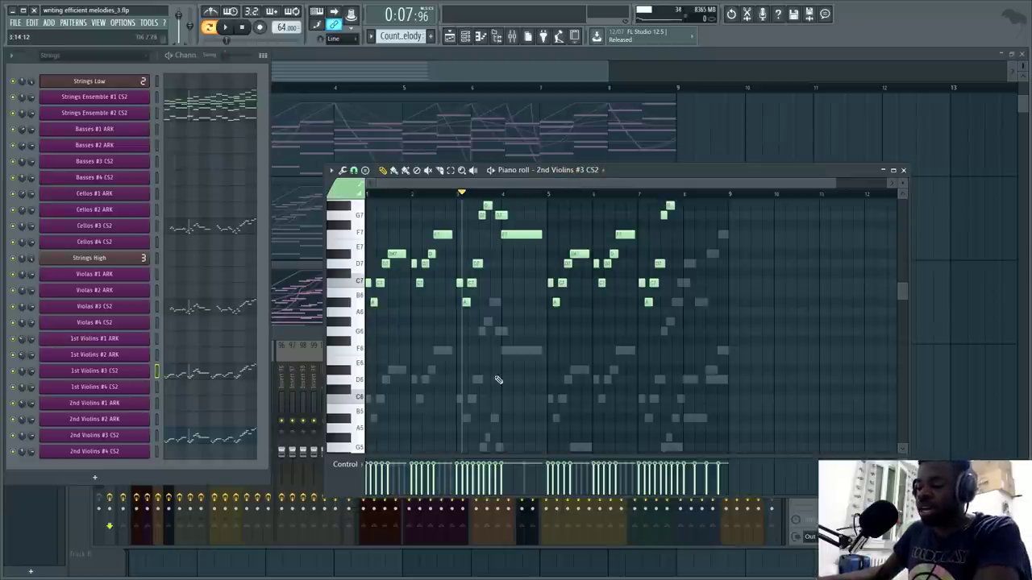
{"action": "scroll", "coordinate": [512, 381], "scroll_direction": "up", "scroll_amount": 4}
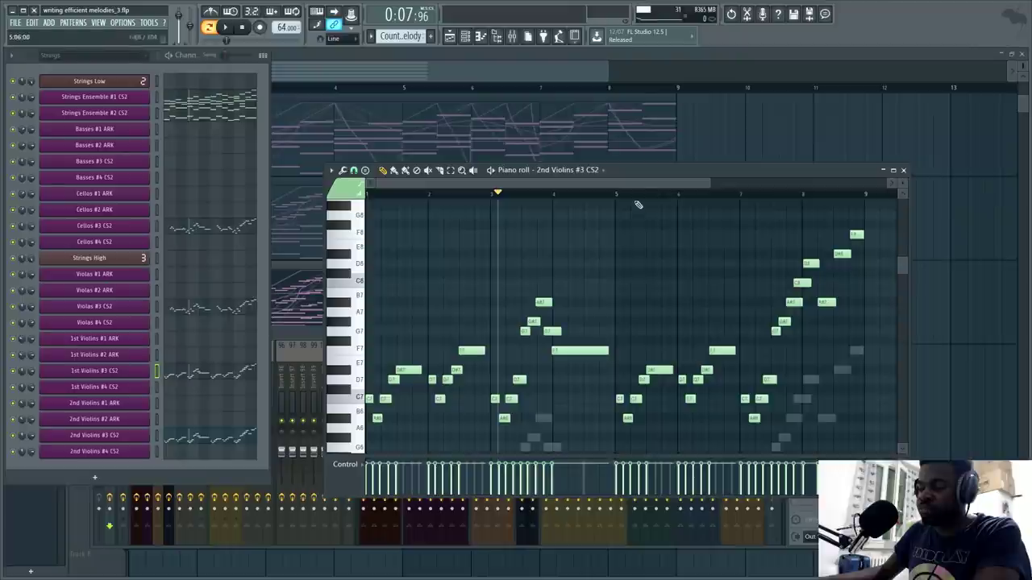
{"action": "scroll", "coordinate": [636, 197], "scroll_direction": "up", "scroll_amount": 2}
{"action": "scroll", "coordinate": [442, 321], "scroll_direction": "down", "scroll_amount": 5}
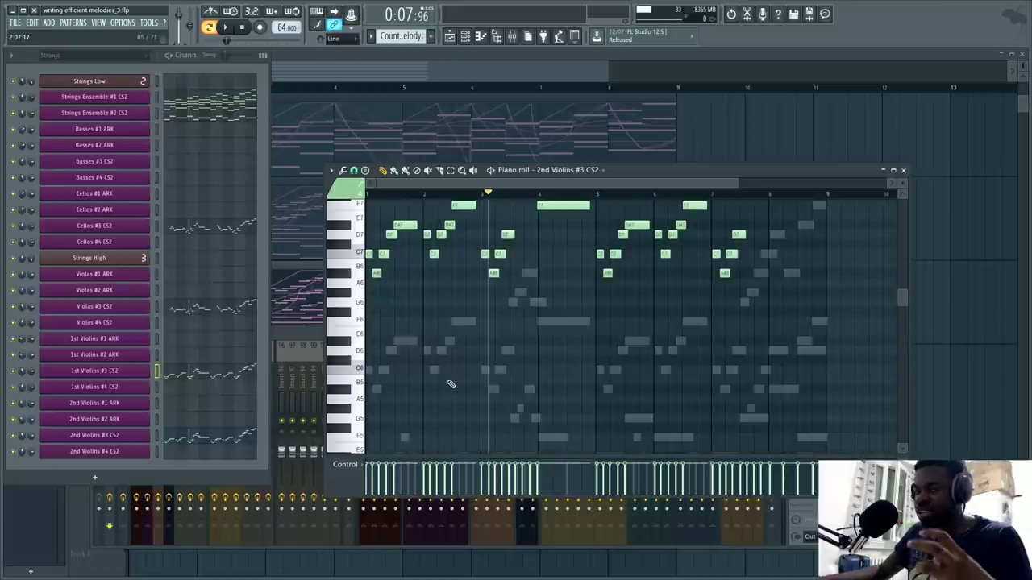
{"action": "scroll", "coordinate": [499, 390], "scroll_direction": "up", "scroll_amount": 3}
{"action": "scroll", "coordinate": [499, 393], "scroll_direction": "down", "scroll_amount": 2}
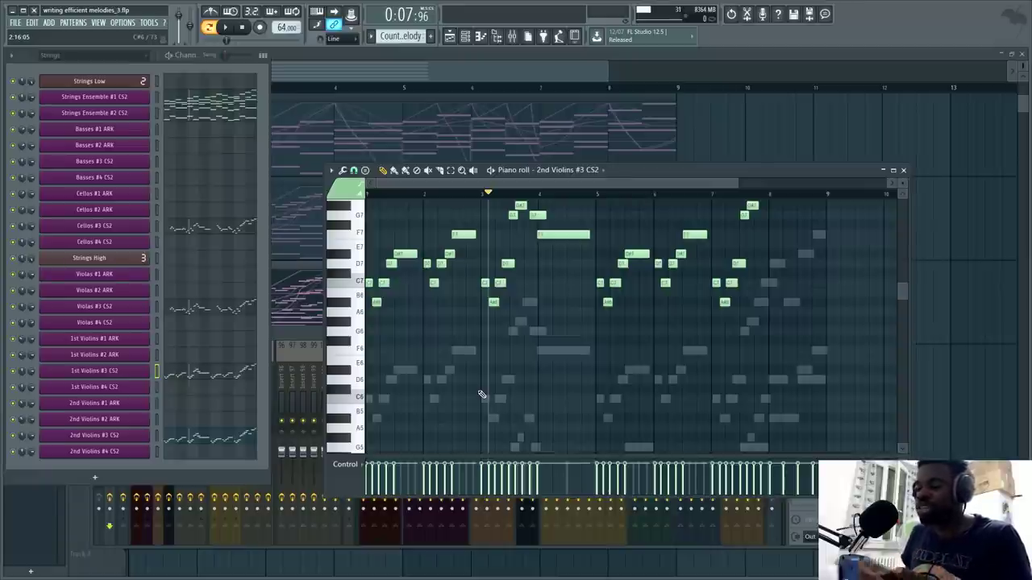
{"action": "scroll", "coordinate": [522, 264], "scroll_direction": "up", "scroll_amount": 3}
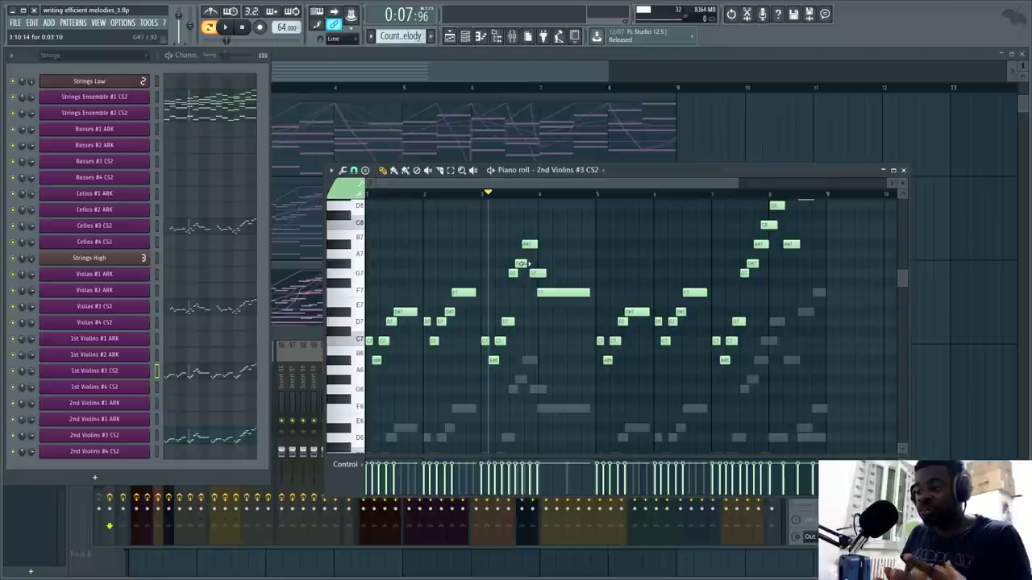
{"action": "scroll", "coordinate": [479, 204], "scroll_direction": "up", "scroll_amount": 4}
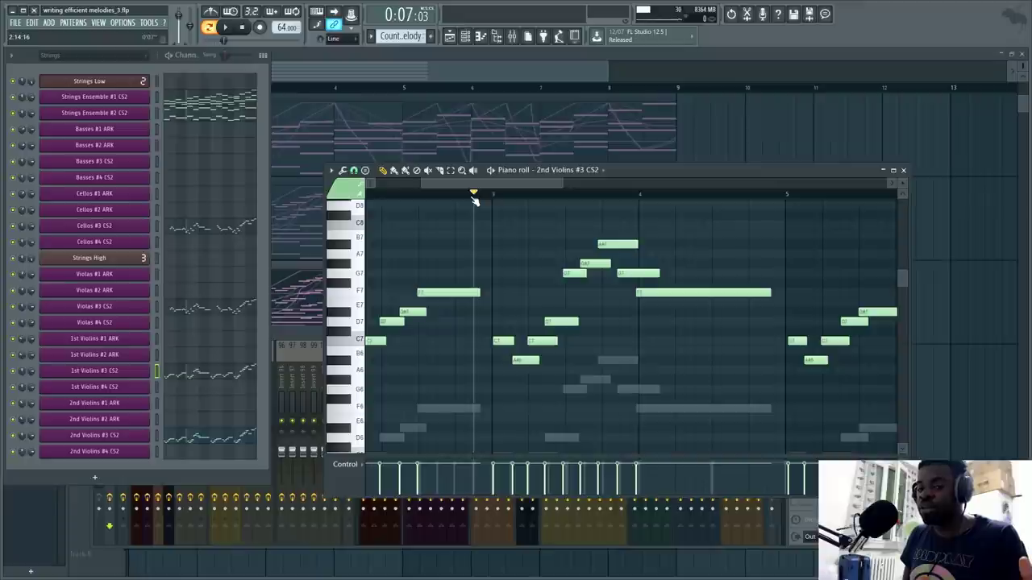
- Play the melody, chords and countermelody together from bar 2 into bar 4, then stop playback
{"action": "scroll", "coordinate": [474, 200], "scroll_direction": "down", "scroll_amount": 4}
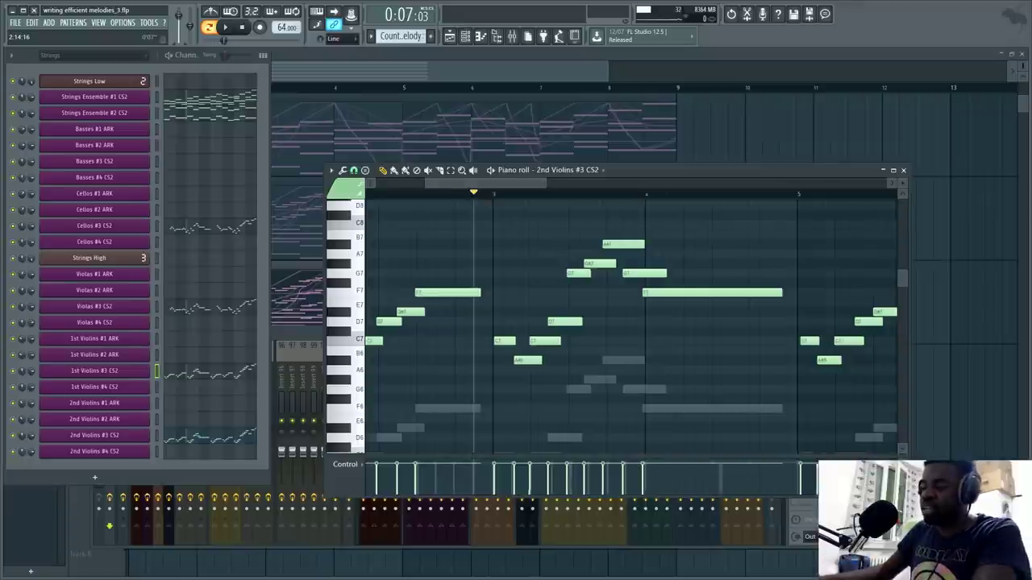
{"action": "left_click", "coordinate": [427, 193]}
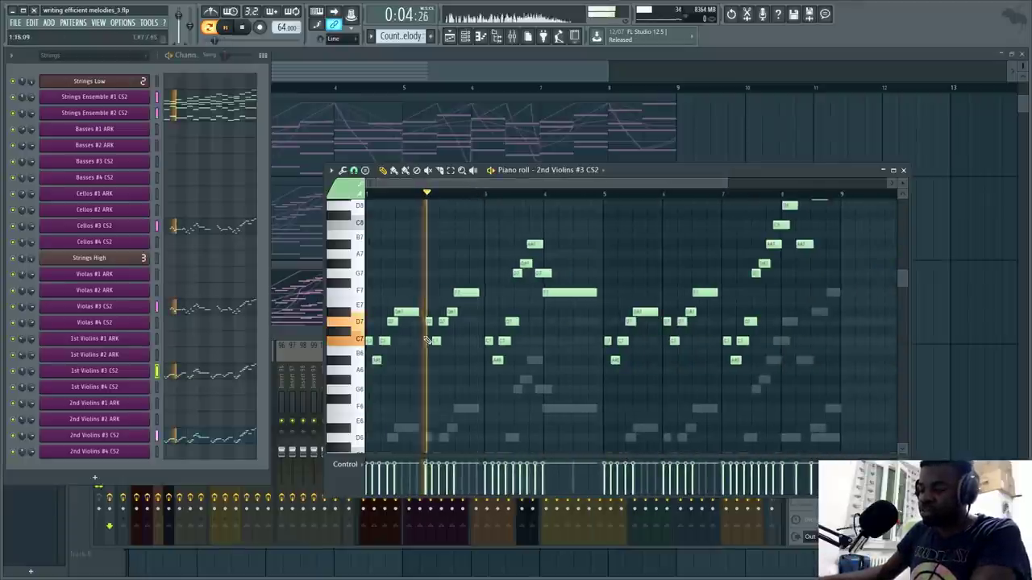
{"action": "scroll", "coordinate": [481, 207], "scroll_direction": "down", "scroll_amount": 1}
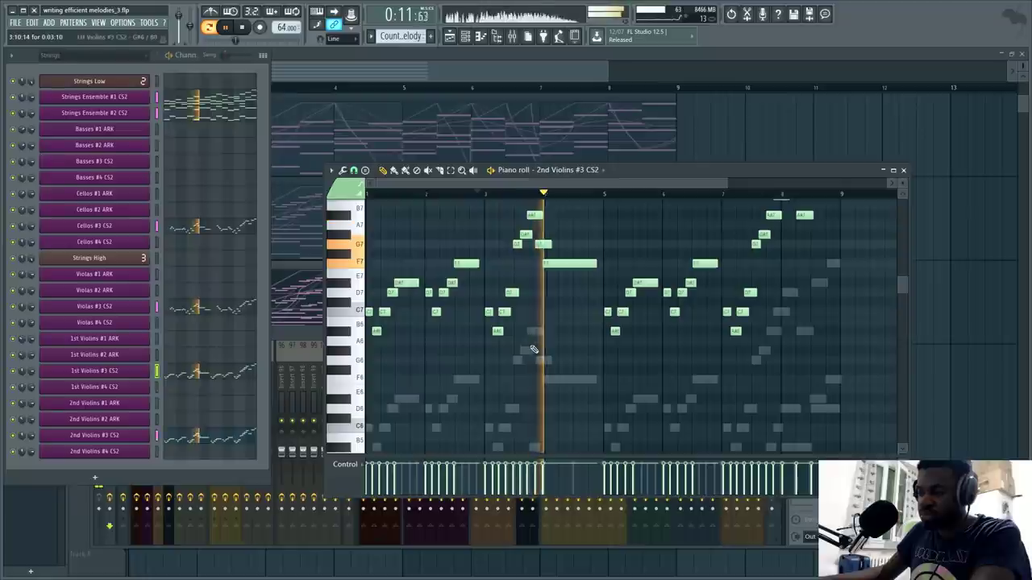
{"action": "key", "text": "space"}
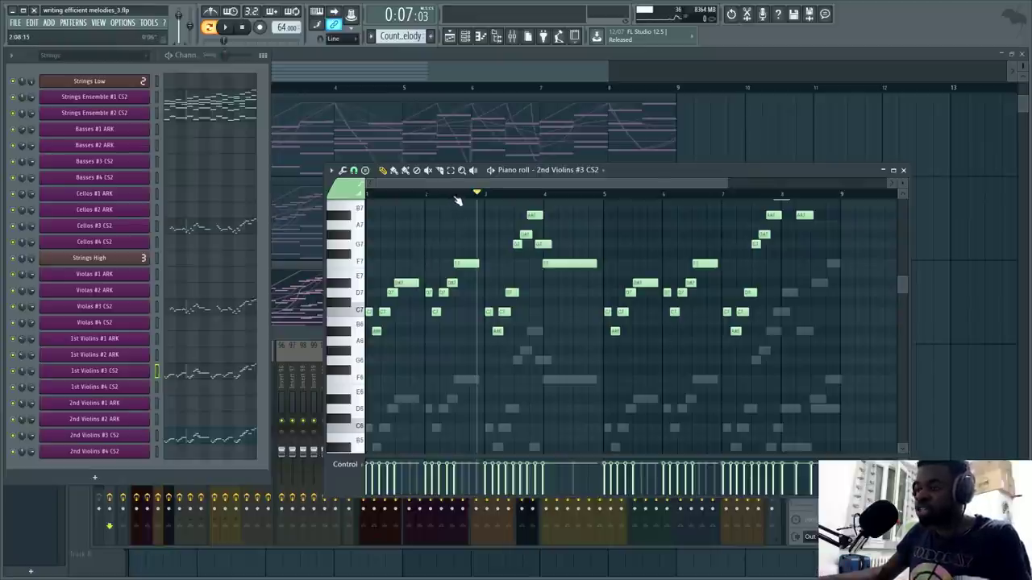
- View the complete 2nd Violins #3 CS2 melody from bar 1 through its rising line in bar 8
{"action": "scroll", "coordinate": [464, 200], "scroll_direction": "up", "scroll_amount": 1}
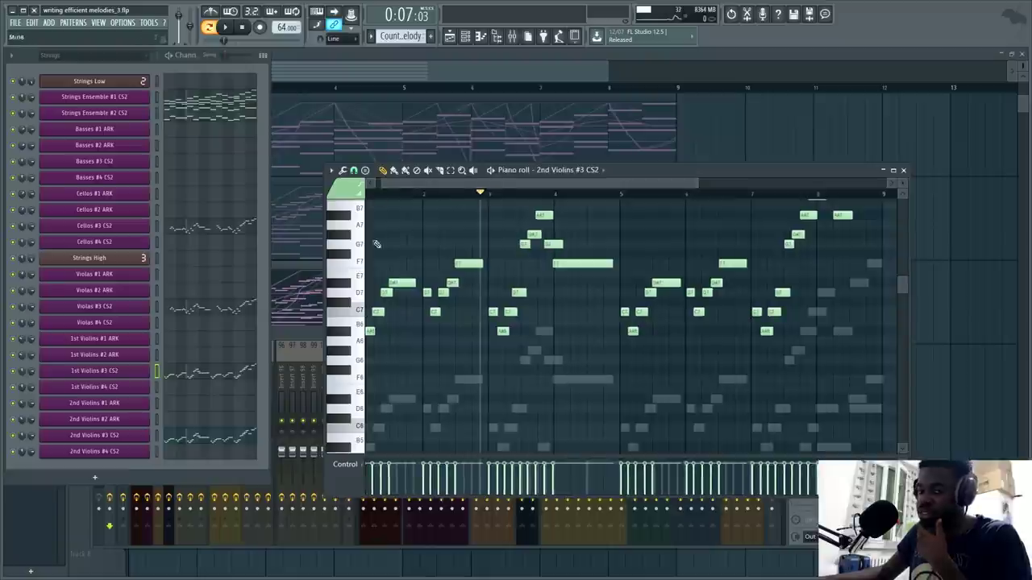
{"action": "scroll", "coordinate": [516, 196], "scroll_direction": "down", "scroll_amount": 1}
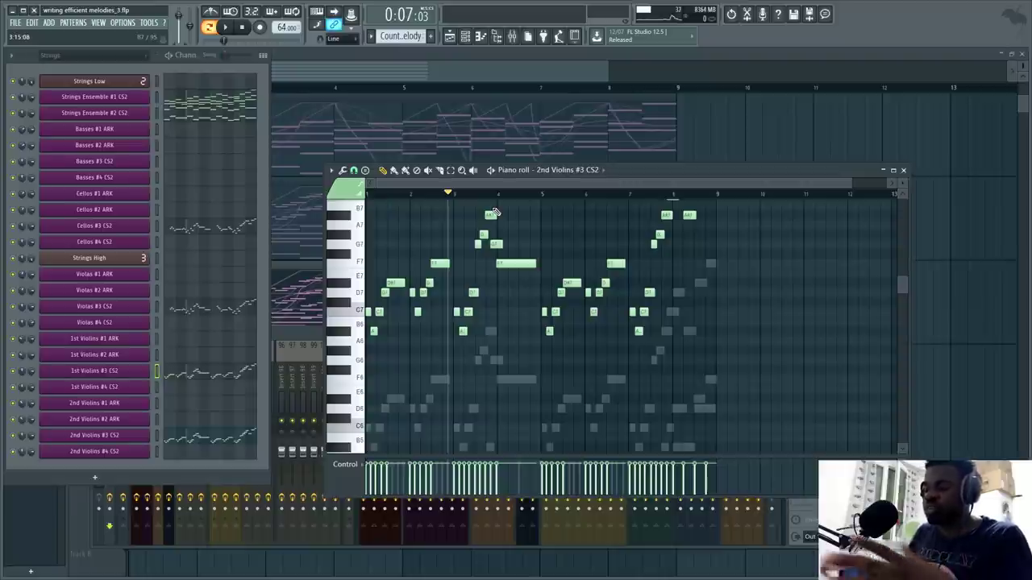
{"action": "left_click", "coordinate": [420, 236]}
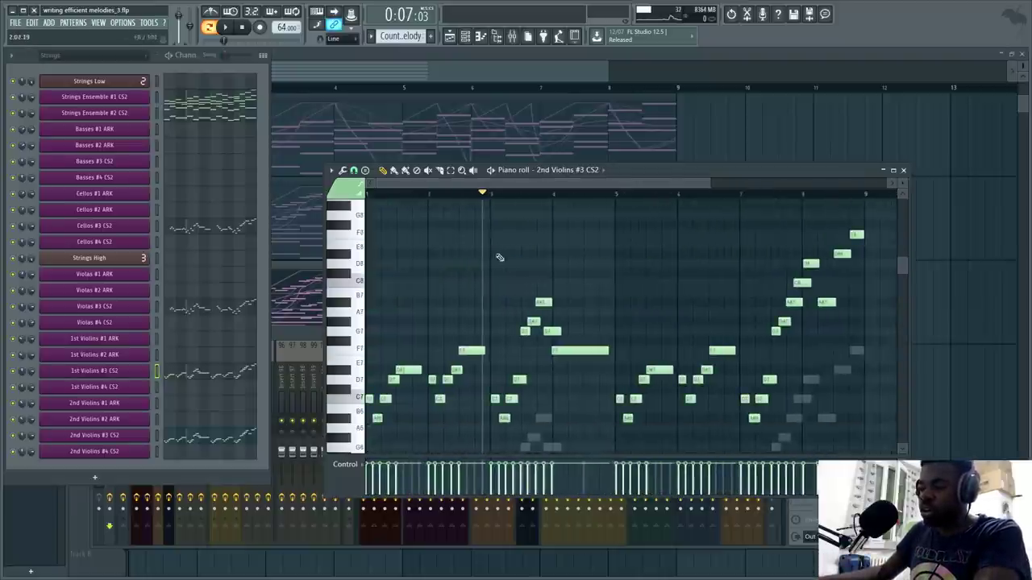